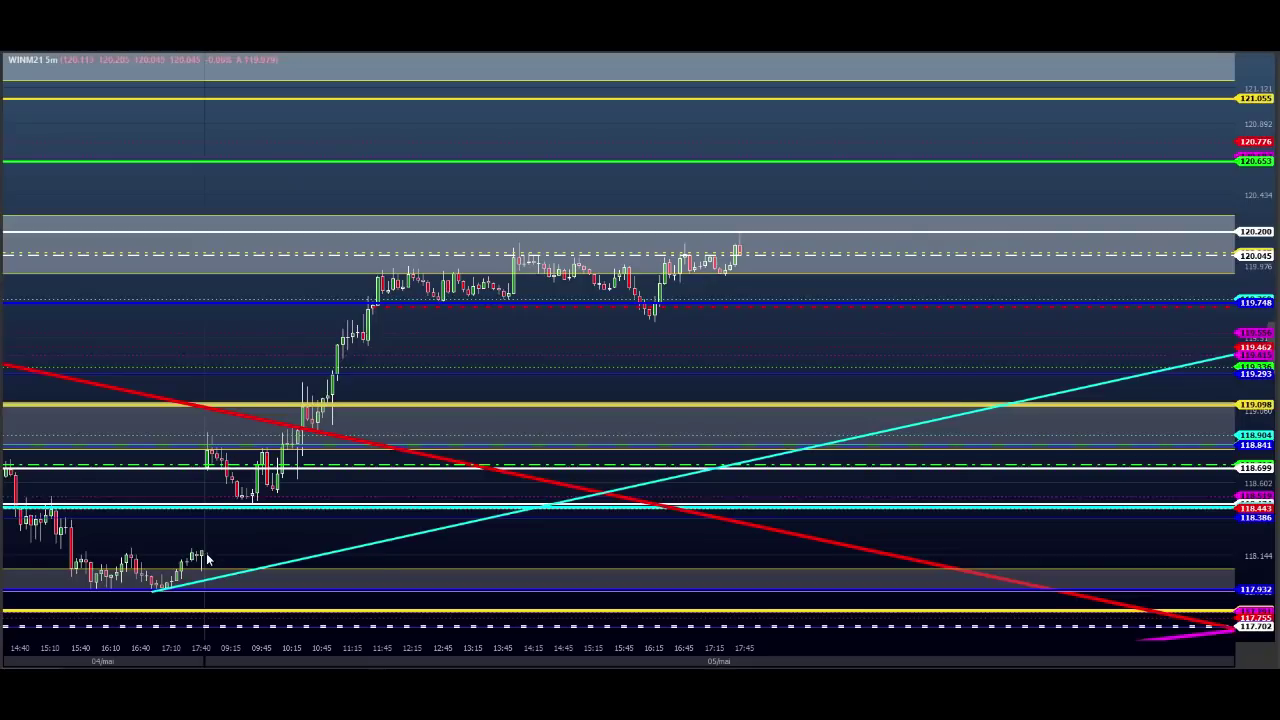
Step: Draw green arrows below the 05/mai opening candles, zigzagging up to the 118.443 level and falling towards and past 117.702
left_click_drag(216, 560, 251, 501)
mouse_move(254, 505)
left_mouse_down()
mouse_move(271, 541)
mouse_move(280, 516)
left_mouse_up()
left_click_drag(282, 520, 330, 642)
mouse_move(197, 583)
left_mouse_down()
mouse_move(225, 630)
mouse_move(257, 520)
mouse_move(274, 505)
left_mouse_up()
left_click_drag(278, 512, 286, 537)
left_click_drag(288, 527, 305, 510)
left_click_drag(309, 523, 349, 668)
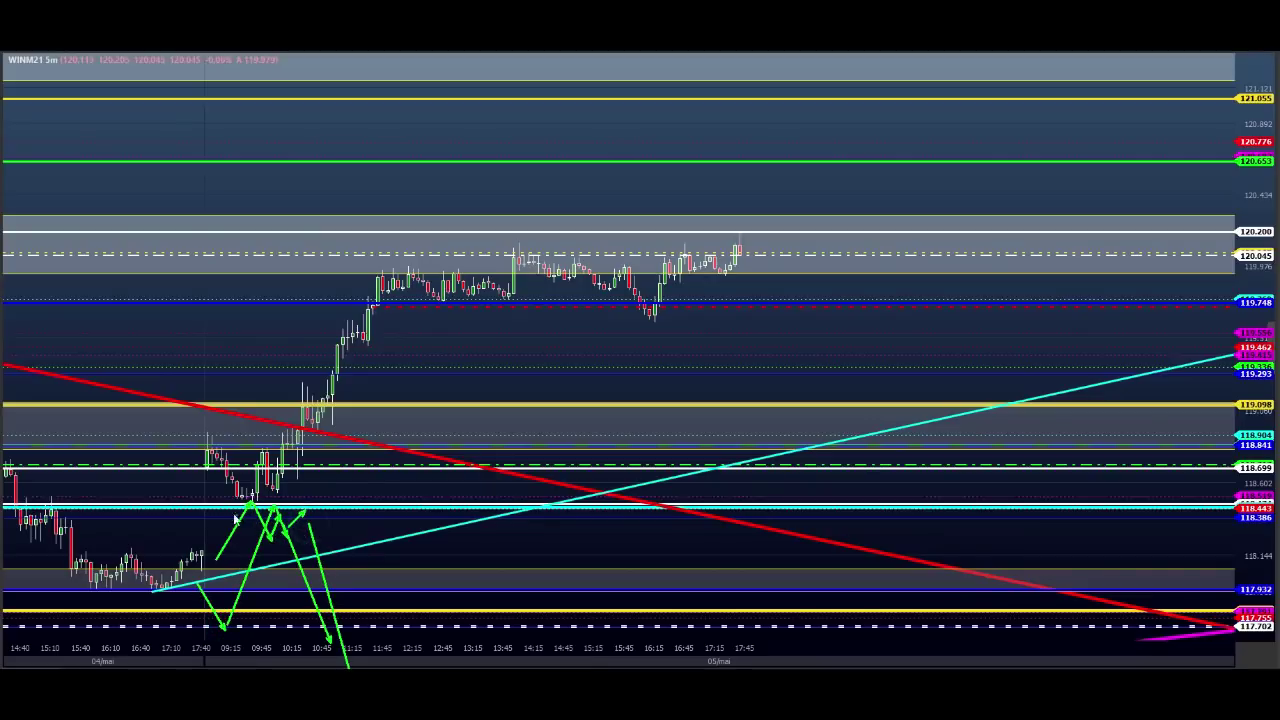
Step: Mark the 118.699 level, the morning swings and the 118.443 support with green arrows, and clear all the arrows
left_click(186, 464)
double_click(405, 463)
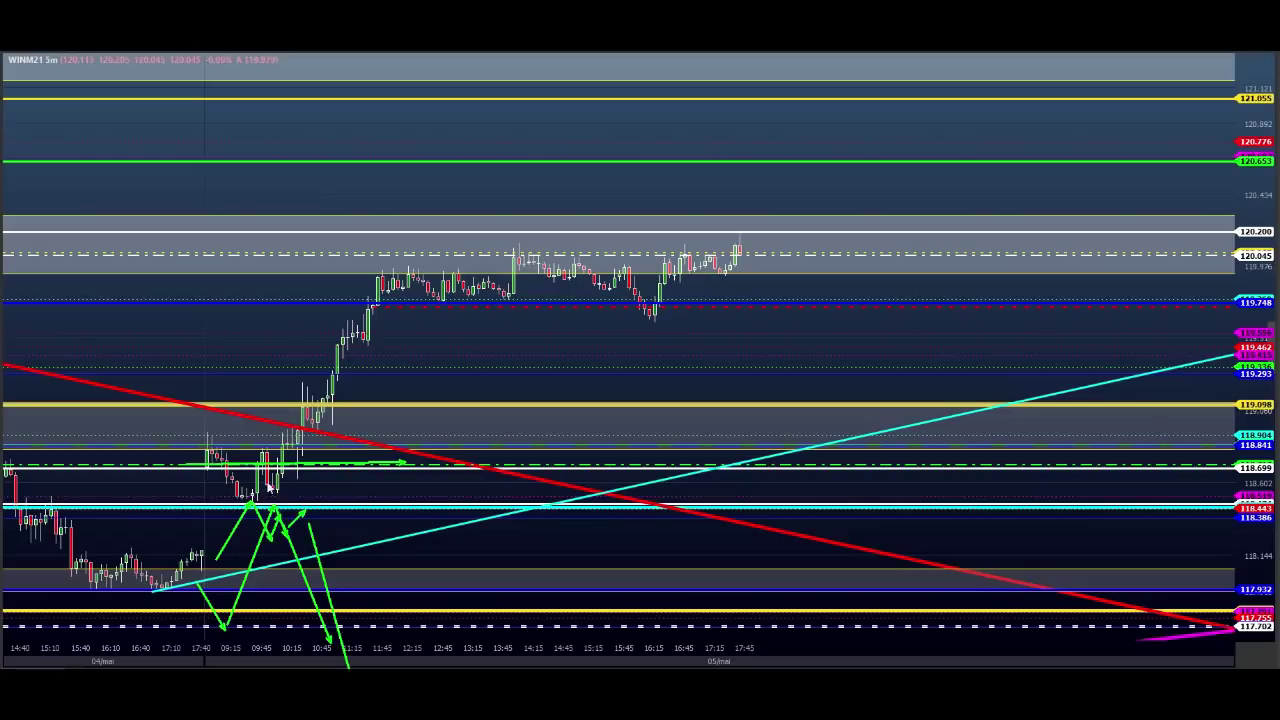
mouse_move(219, 448)
left_mouse_down()
mouse_move(247, 500)
mouse_move(262, 475)
mouse_move(297, 466)
left_mouse_up()
left_click(200, 508)
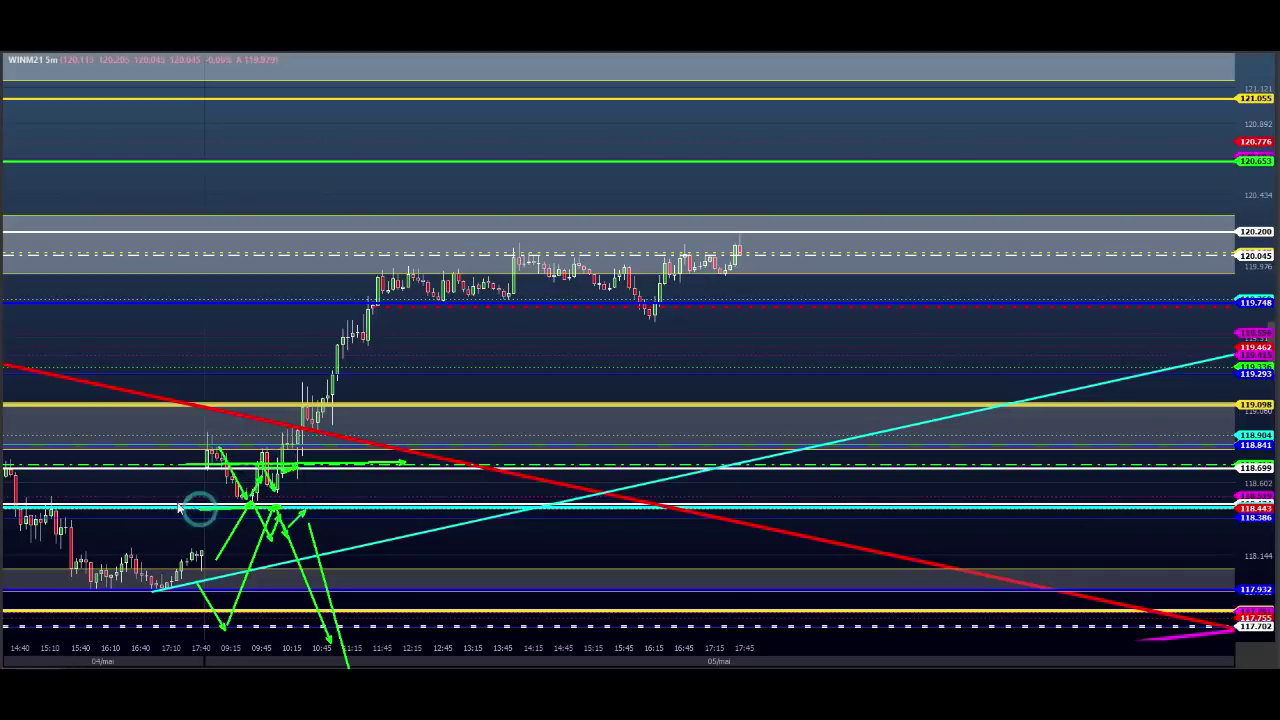
left_click(282, 502)
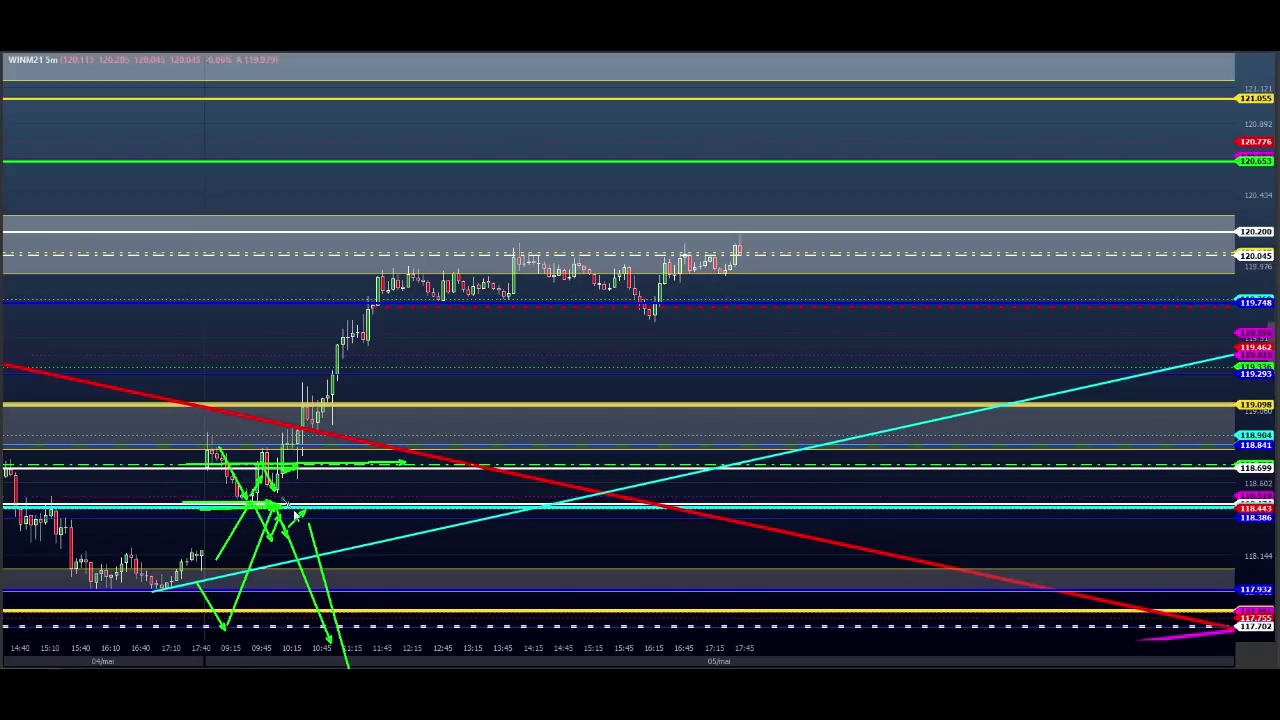
double_click(345, 663)
key("Escape")
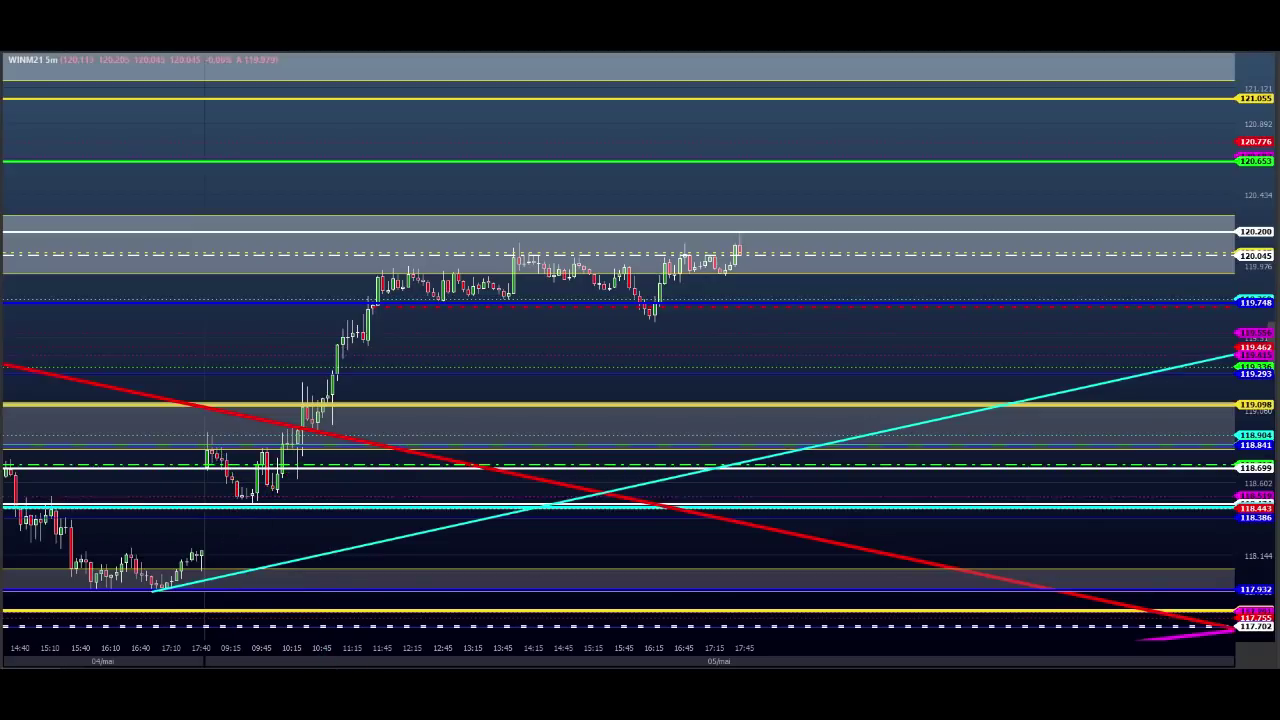
Step: Mark the 118.699 and 118.904 levels and the red trendline breakout with arrows up to the 120.045 zone, and clear them
left_click_drag(193, 459, 360, 461)
left_click_drag(213, 434, 280, 436)
mouse_move(286, 452)
left_mouse_down()
mouse_move(305, 427)
mouse_move(317, 451)
left_mouse_up()
mouse_move(323, 443)
left_mouse_down()
mouse_move(319, 454)
mouse_move(332, 424)
left_mouse_up()
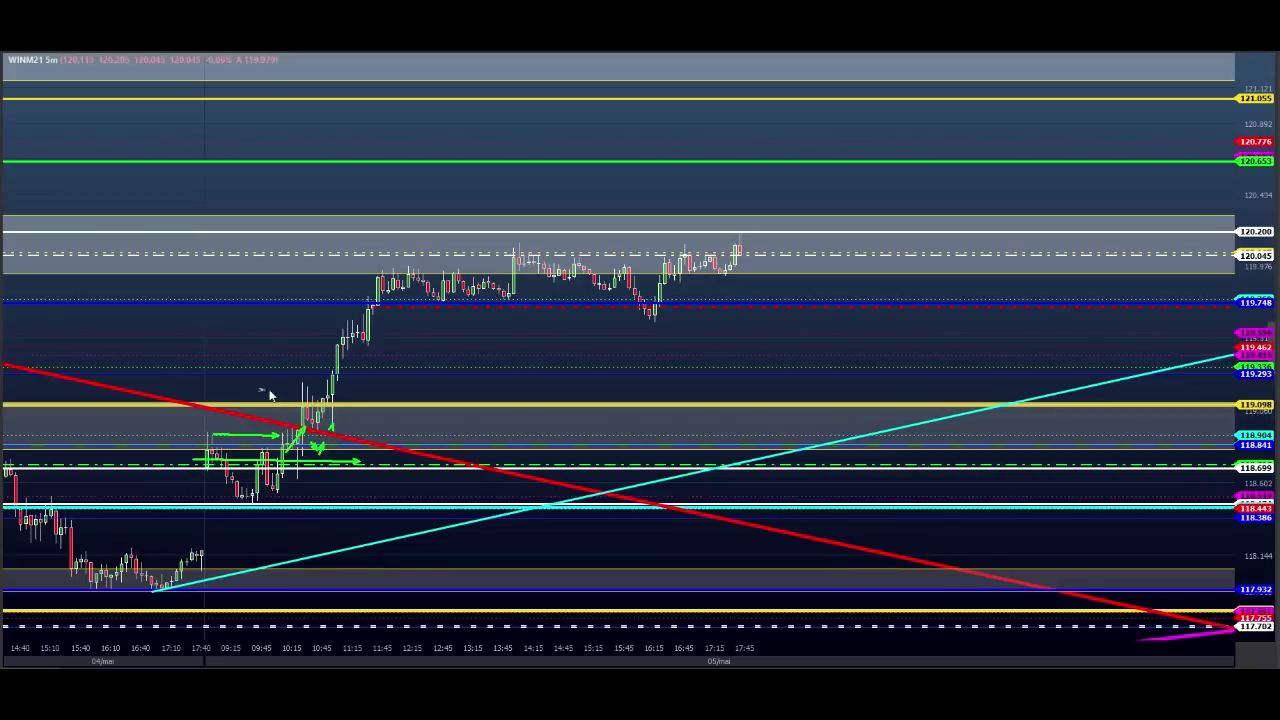
left_click_drag(261, 389, 310, 396)
left_click_drag(330, 402, 435, 258)
key("Escape")
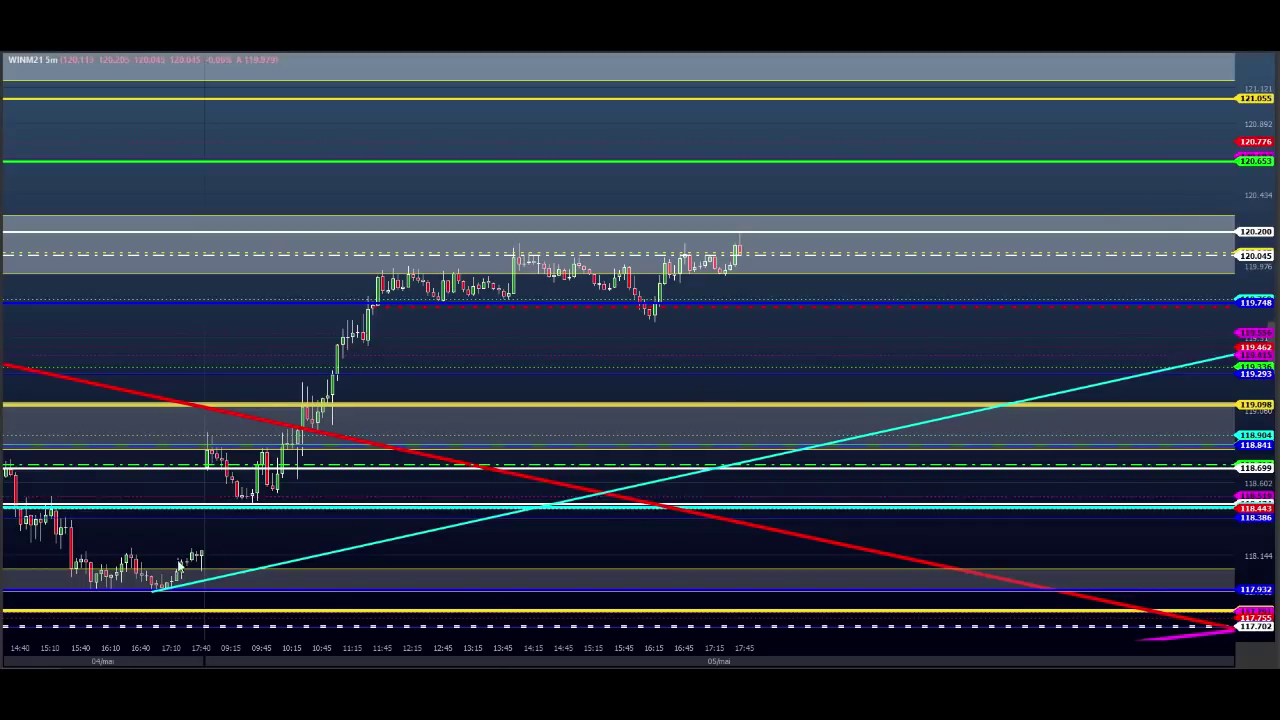
Step: Draw one rising arrow from the previous session's last candles and another up to the 119.748 level, and clear both
left_click_drag(195, 582, 272, 478)
left_click_drag(181, 437, 402, 298)
key("Escape")
Step: Draw falling green arrows from 118.699 through the 118.443 support to below 117.702, with an arrow along the 118.443 level
mouse_move(298, 462)
left_mouse_down()
mouse_move(314, 516)
mouse_move(330, 506)
left_mouse_up()
left_click_drag(331, 509, 360, 637)
left_click_drag(190, 516, 294, 498)
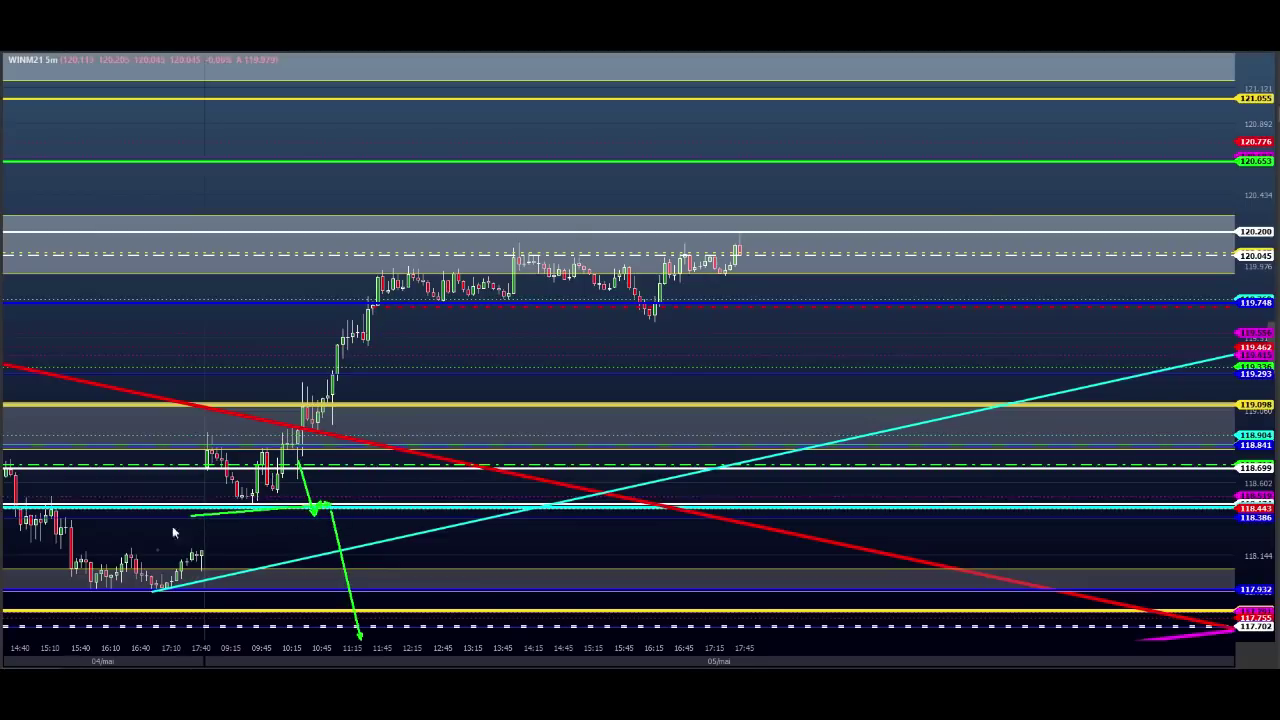
mouse_move(328, 537)
left_mouse_down()
mouse_move(360, 655)
mouse_move(378, 615)
left_mouse_up()
left_click_drag(378, 616, 383, 636)
Step: Draw a drop below 117.702 with a rebound to 118.443 and a rise to the red trendline, and clear the arrows
left_click_drag(217, 588, 236, 641)
left_click_drag(236, 636, 279, 490)
left_click_drag(157, 498, 298, 510)
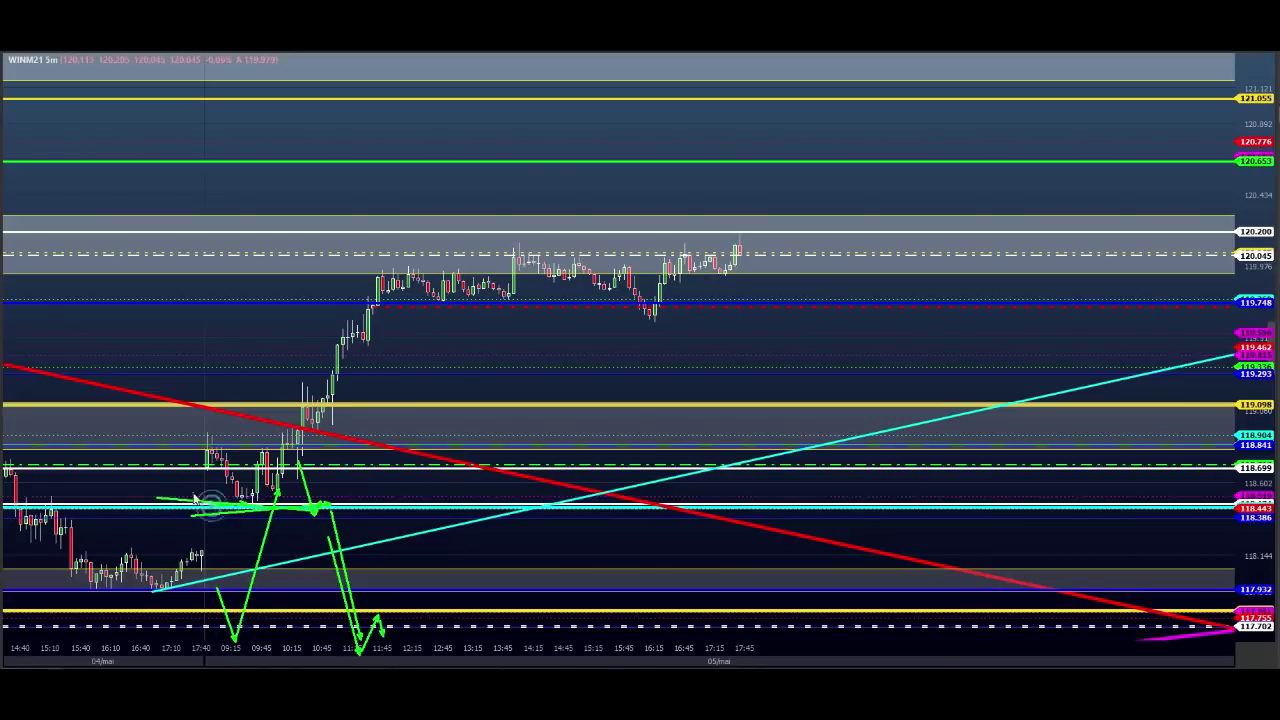
left_click_drag(203, 493, 243, 496)
left_click_drag(249, 495, 296, 420)
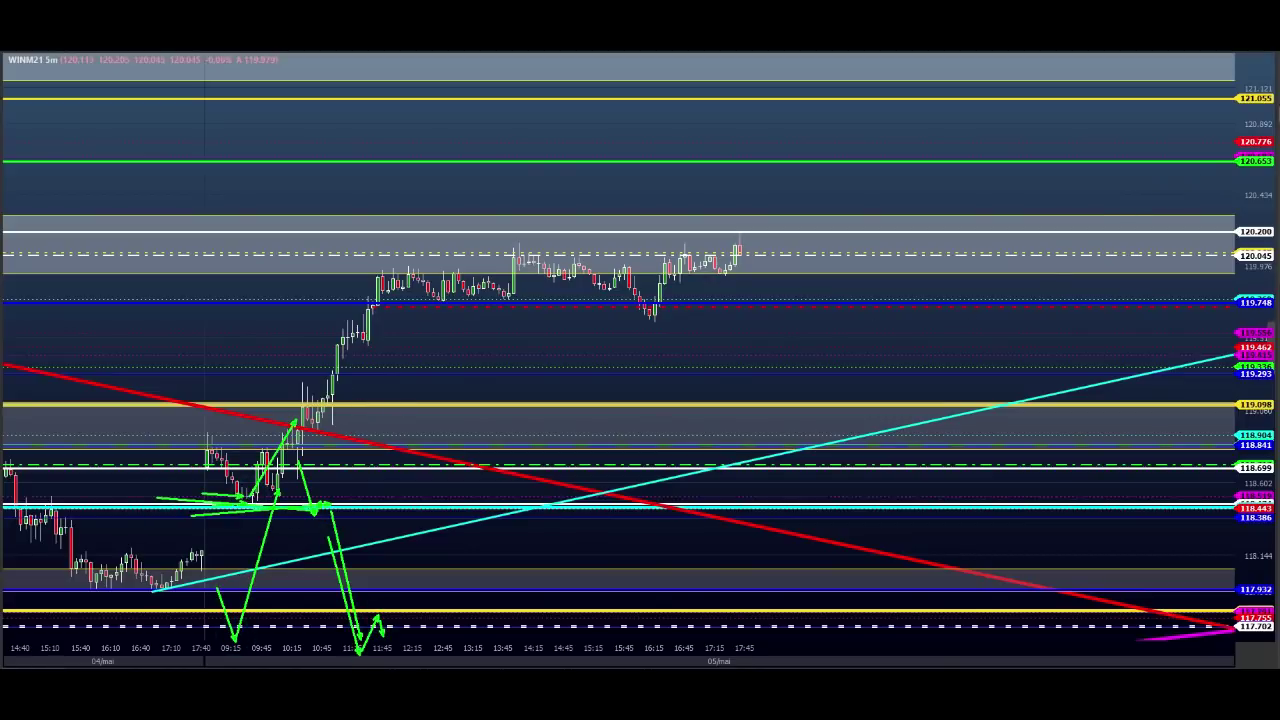
key("Escape")
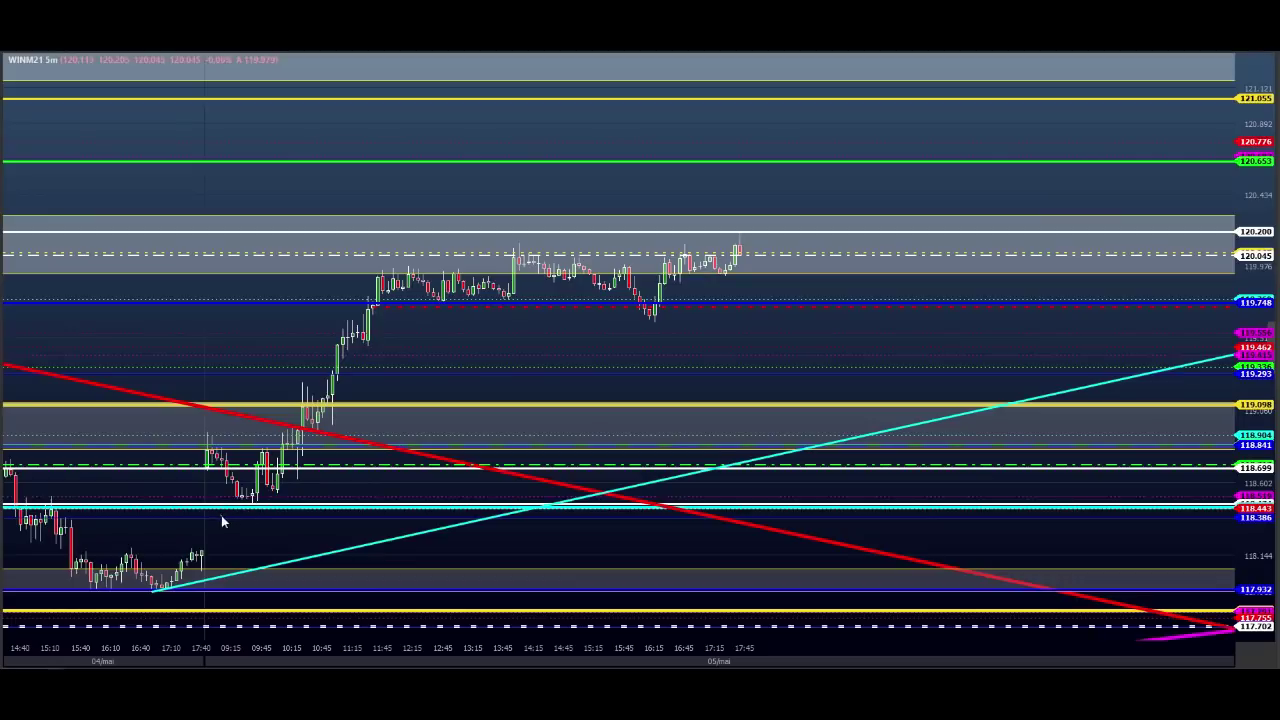
Step: Mark the morning range's support, swing highs and lows, and the session's final high with short green arrows, and clear them
left_click_drag(226, 516, 282, 516)
key("Escape")
left_click(205, 457)
left_click(230, 503)
left_click(261, 459)
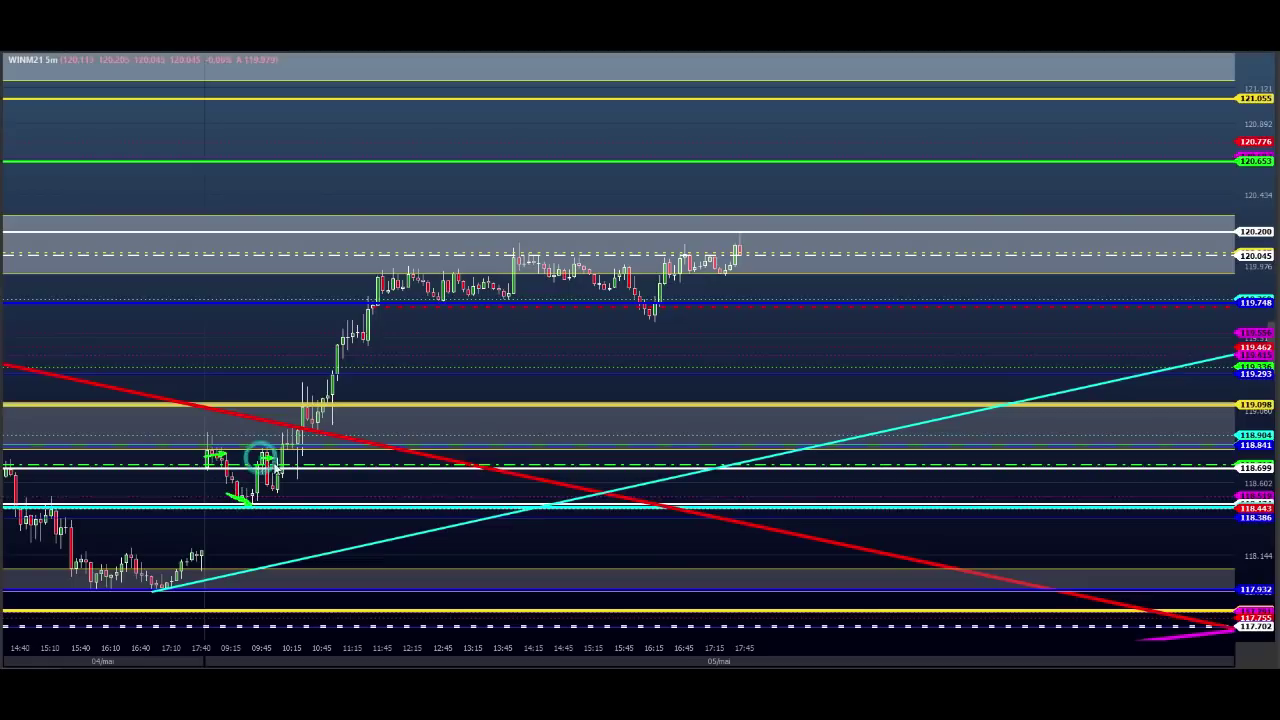
left_click(266, 488)
left_click_drag(244, 489, 258, 489)
left_click(245, 486)
left_click(249, 462)
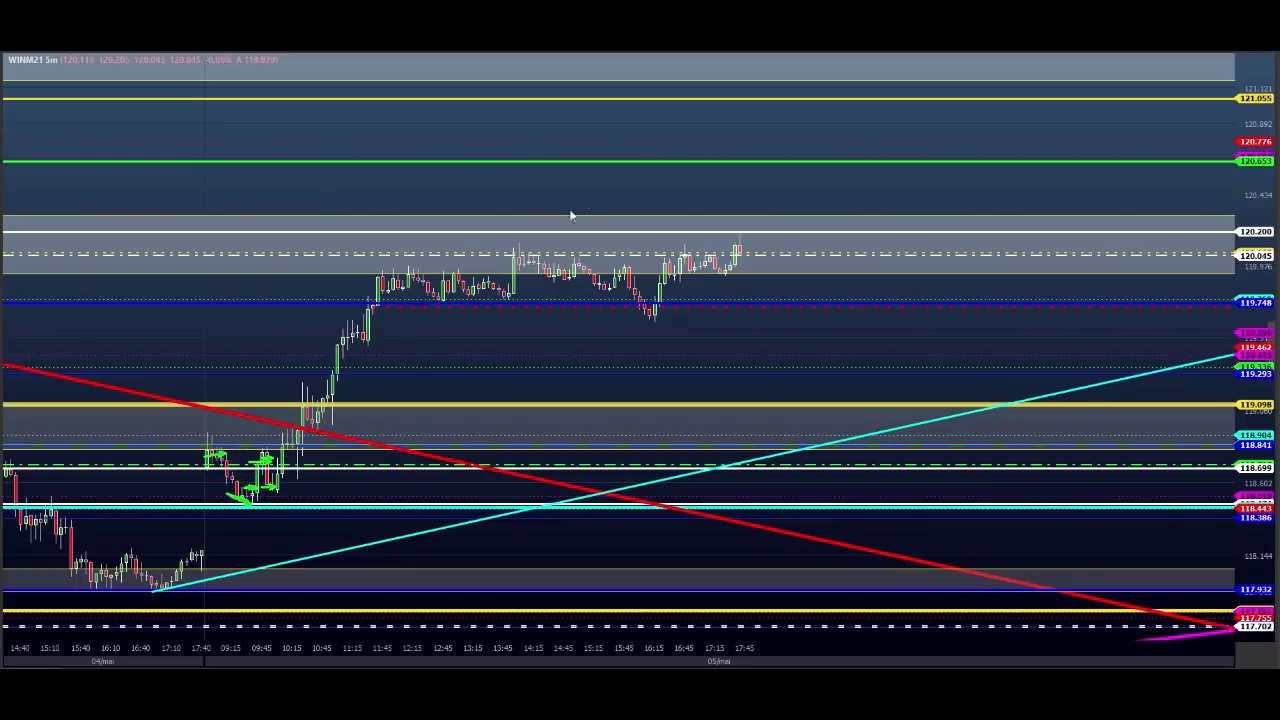
left_click_drag(668, 240, 735, 249)
key("Escape")
Step: Mark the morning double bottom and the highs near 118.841 with green arrows, and clear them
mouse_move(244, 490)
left_mouse_down()
mouse_move(273, 487)
mouse_move(280, 456)
left_mouse_up()
mouse_move(243, 494)
left_mouse_down()
mouse_move(290, 485)
mouse_move(287, 450)
mouse_move(298, 450)
mouse_move(278, 439)
left_mouse_up()
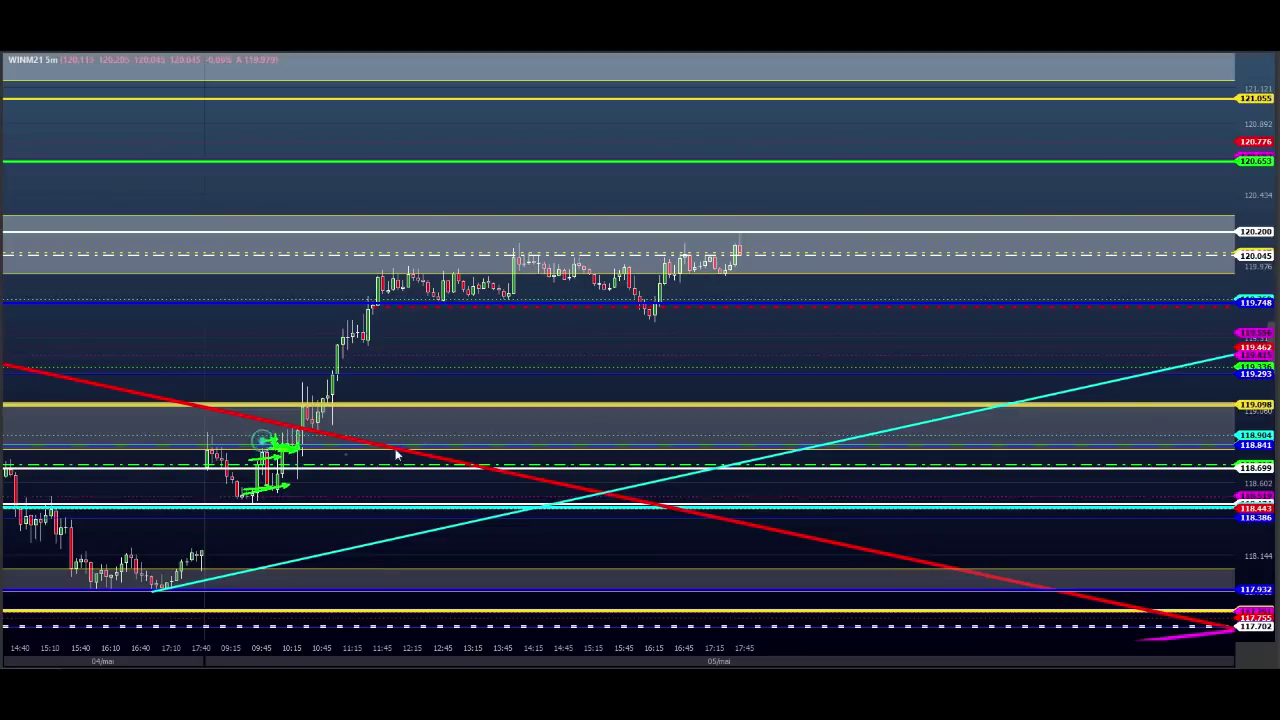
key("Escape")
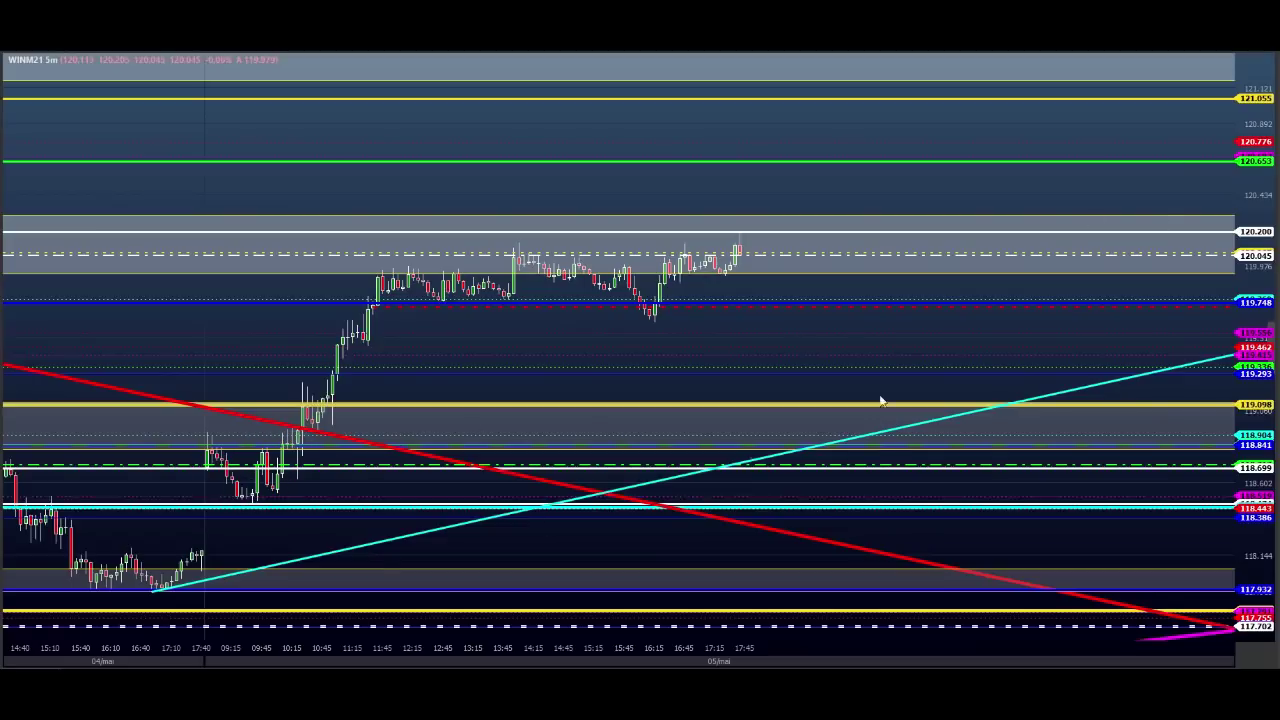
Step: Draw a falling arrow from near 118.841 to the 117.755 area and a short rising arrow to the red trendline, clearing both
left_click_drag(300, 440, 343, 615)
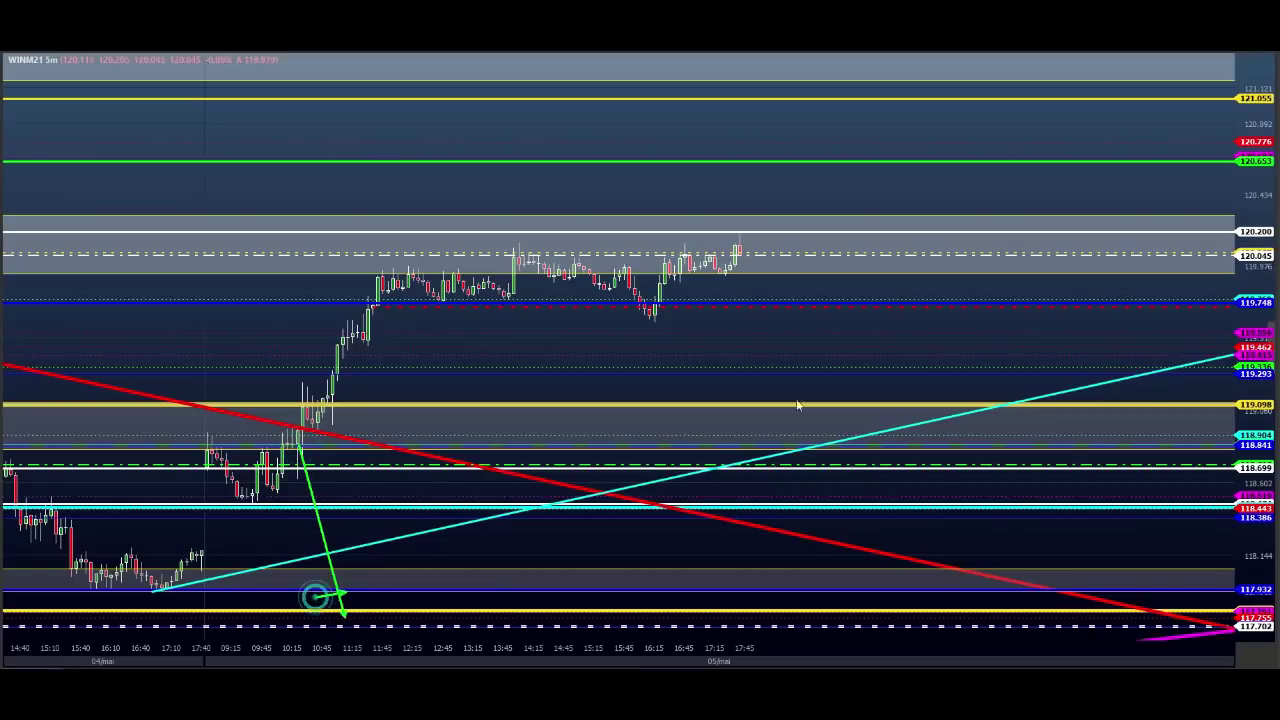
key("Escape")
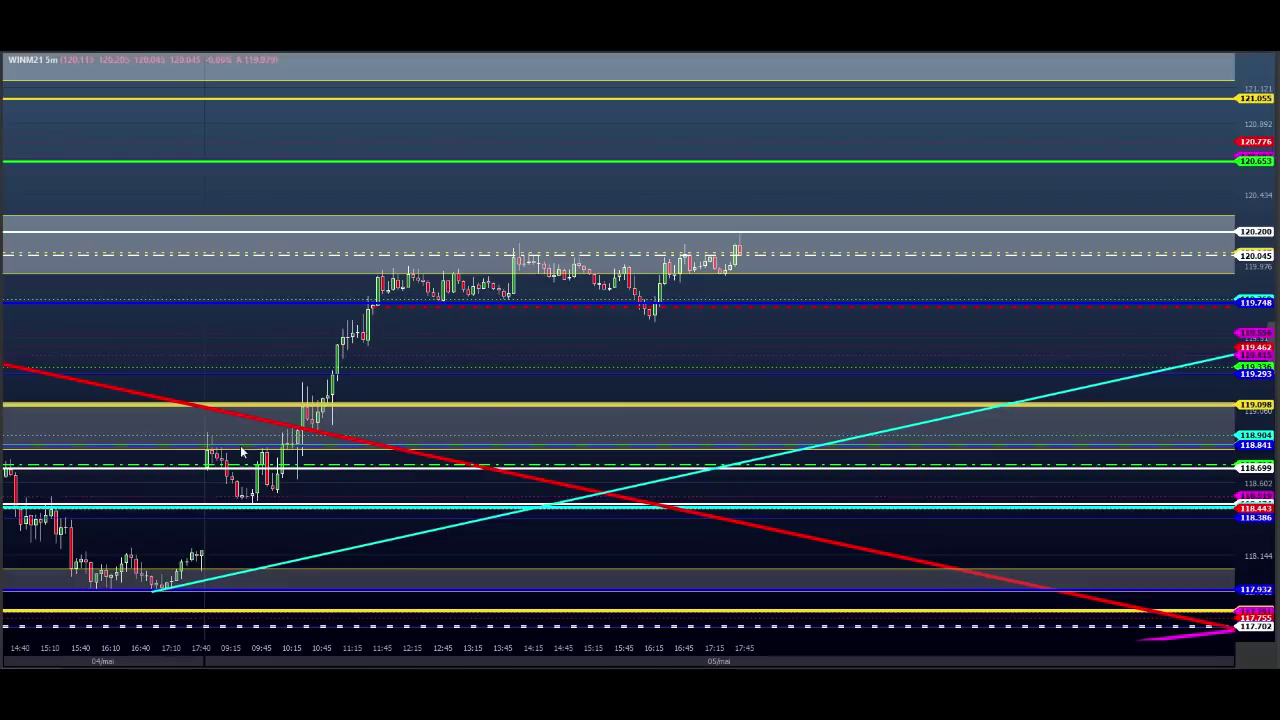
mouse_move(283, 452)
left_mouse_down()
mouse_move(313, 450)
mouse_move(295, 427)
mouse_move(325, 420)
left_mouse_up()
key("Escape")
Step: Mark each pullback and breakout of the rally from 118.841 to the highs near 119.976 with green arrows, and clear them
mouse_move(294, 447)
left_mouse_down()
mouse_move(310, 447)
mouse_move(309, 467)
left_mouse_up()
mouse_move(296, 450)
left_mouse_down()
mouse_move(289, 406)
mouse_move(318, 406)
mouse_move(316, 430)
left_mouse_up()
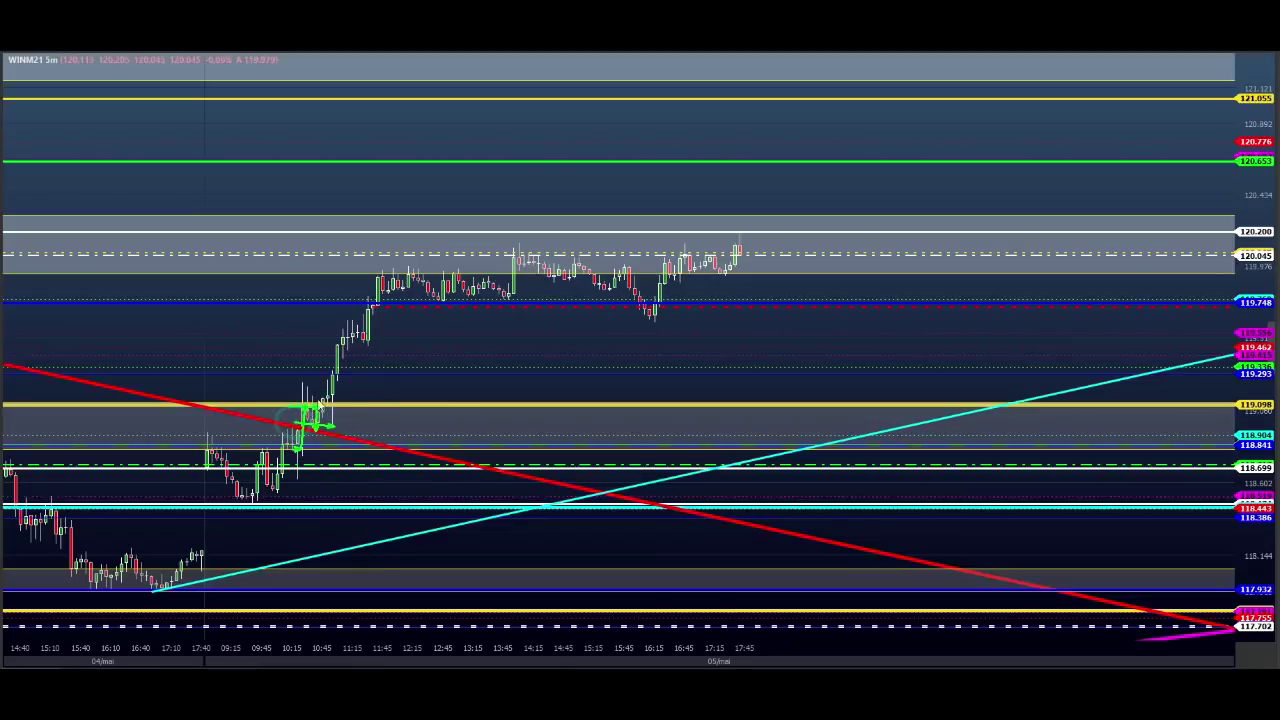
left_click(304, 389)
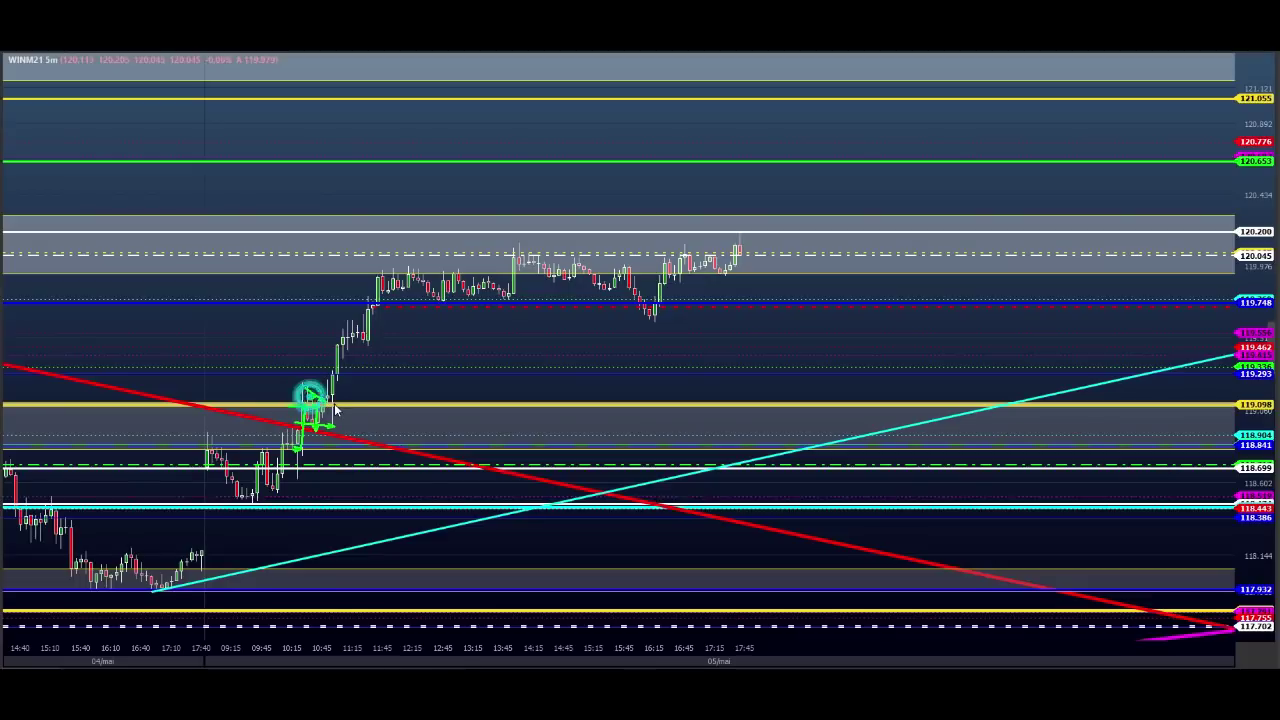
left_click(295, 348)
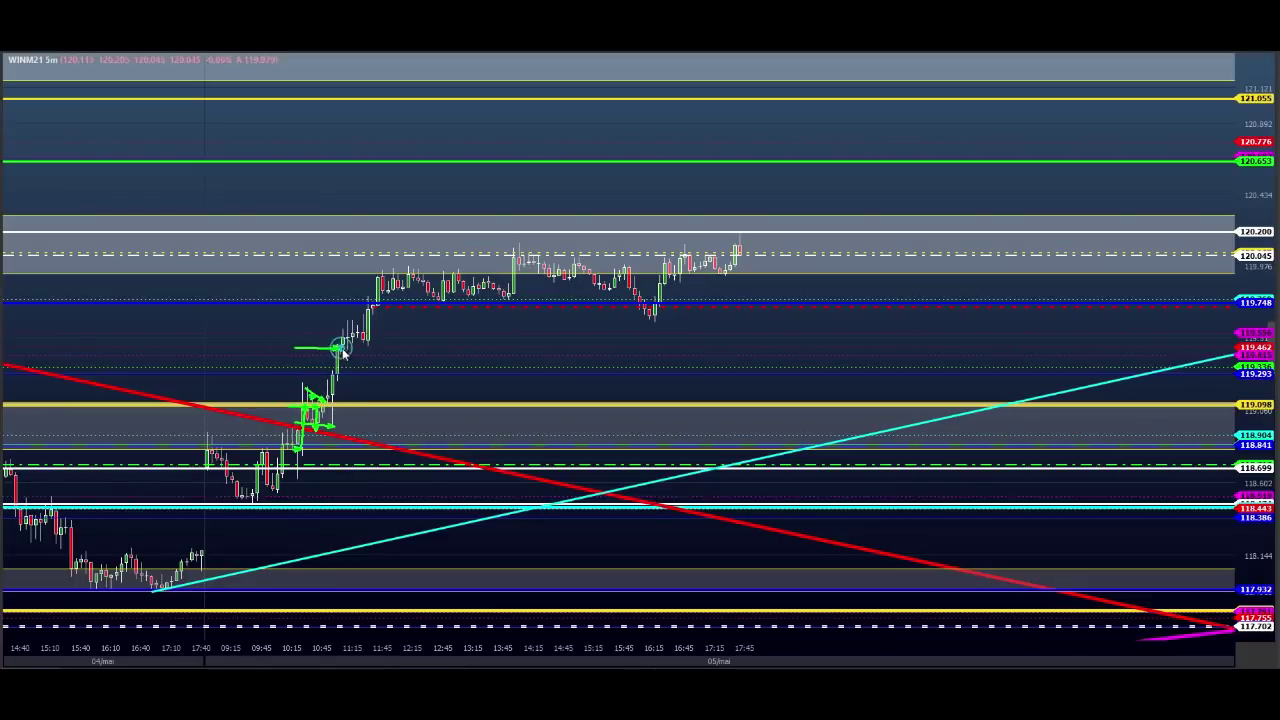
left_click(340, 349)
mouse_move(336, 334)
left_mouse_down()
mouse_move(355, 334)
mouse_move(365, 355)
mouse_move(364, 300)
mouse_move(418, 276)
left_mouse_up()
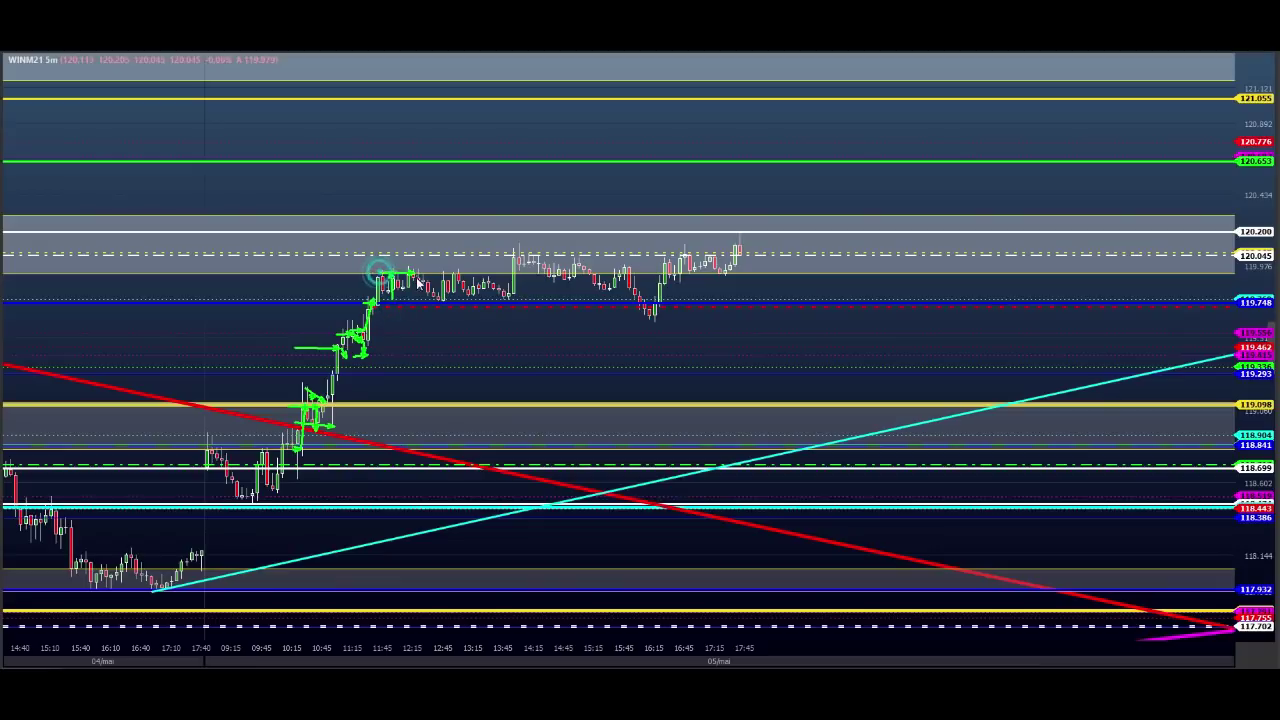
key("Escape")
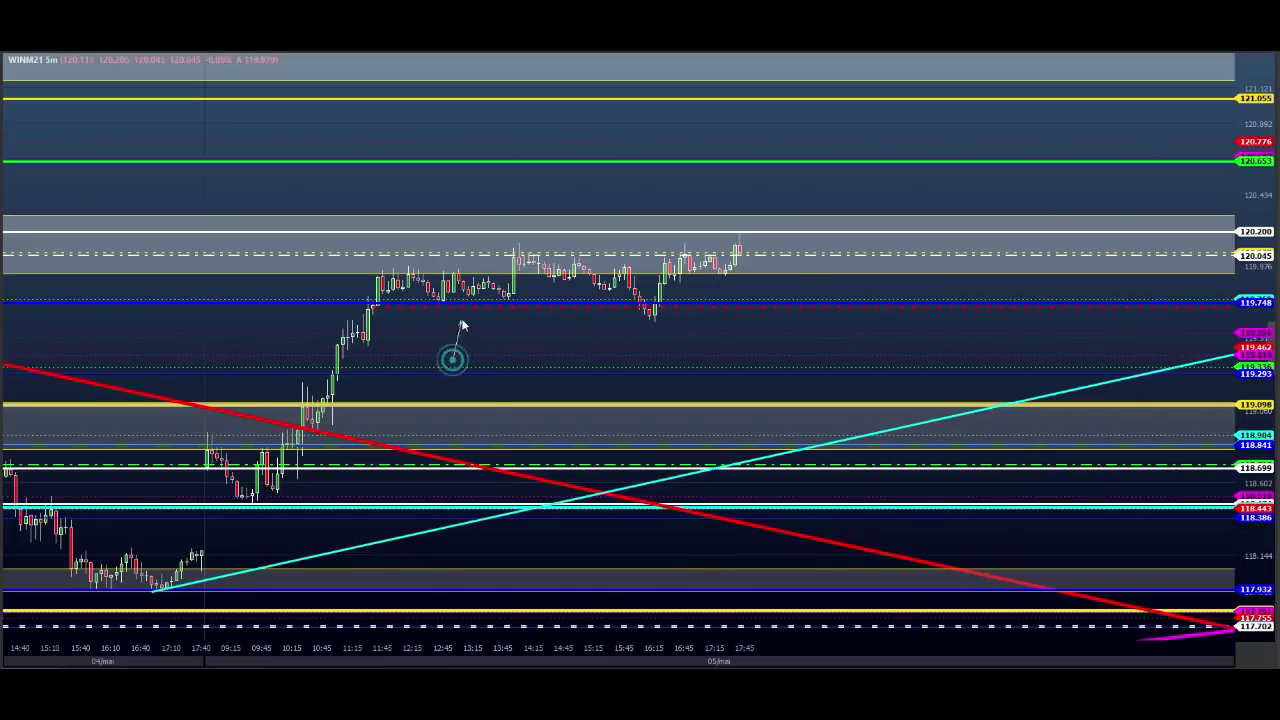
Step: Draw arrows at the midday lows above 119.748, the morning pivots near 118.699 and the breakout around 119.098
left_click_drag(462, 320, 507, 309)
left_click_drag(215, 417, 283, 462)
left_click_drag(228, 486, 256, 492)
left_click_drag(286, 398, 331, 399)
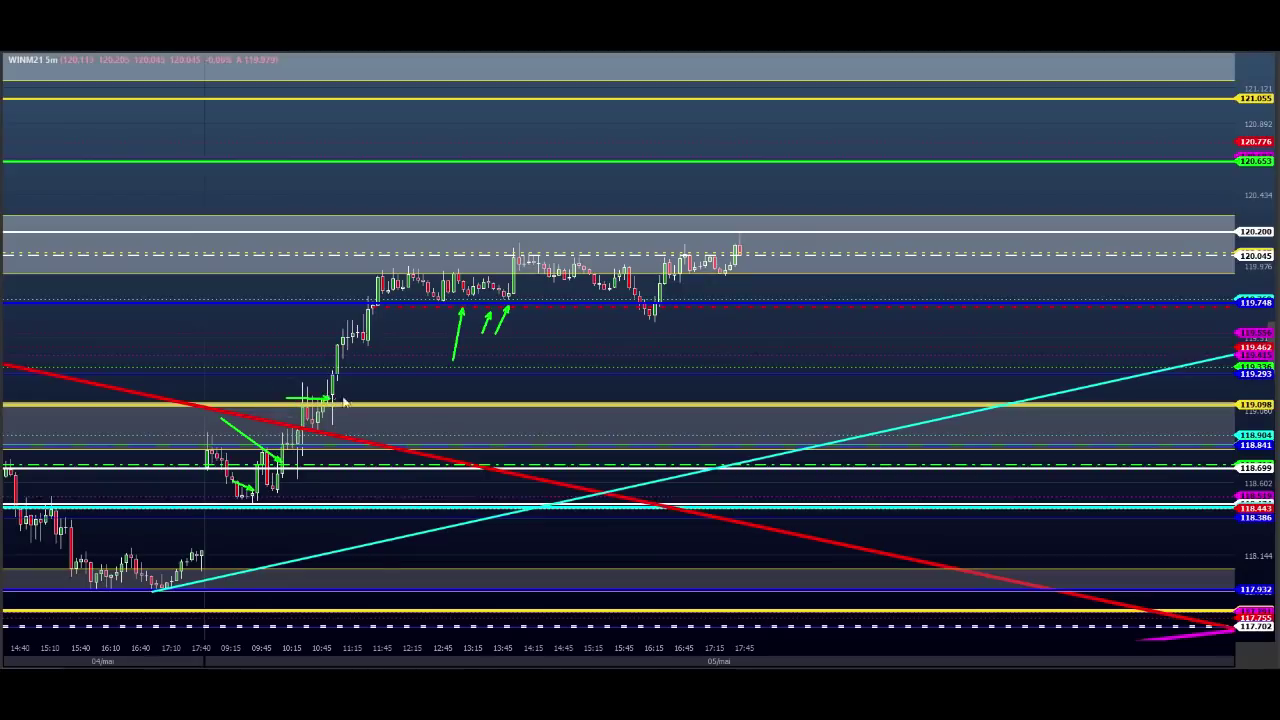
Step: Move the dashed red line from just below 119.748 down to about 118.602, and clear the green arrows
mouse_move(411, 310)
left_mouse_down()
mouse_move(543, 310)
mouse_move(514, 331)
mouse_move(560, 339)
mouse_move(600, 543)
mouse_move(690, 418)
mouse_move(683, 494)
mouse_move(776, 484)
left_mouse_up()
key("Escape")
left_click(649, 385)
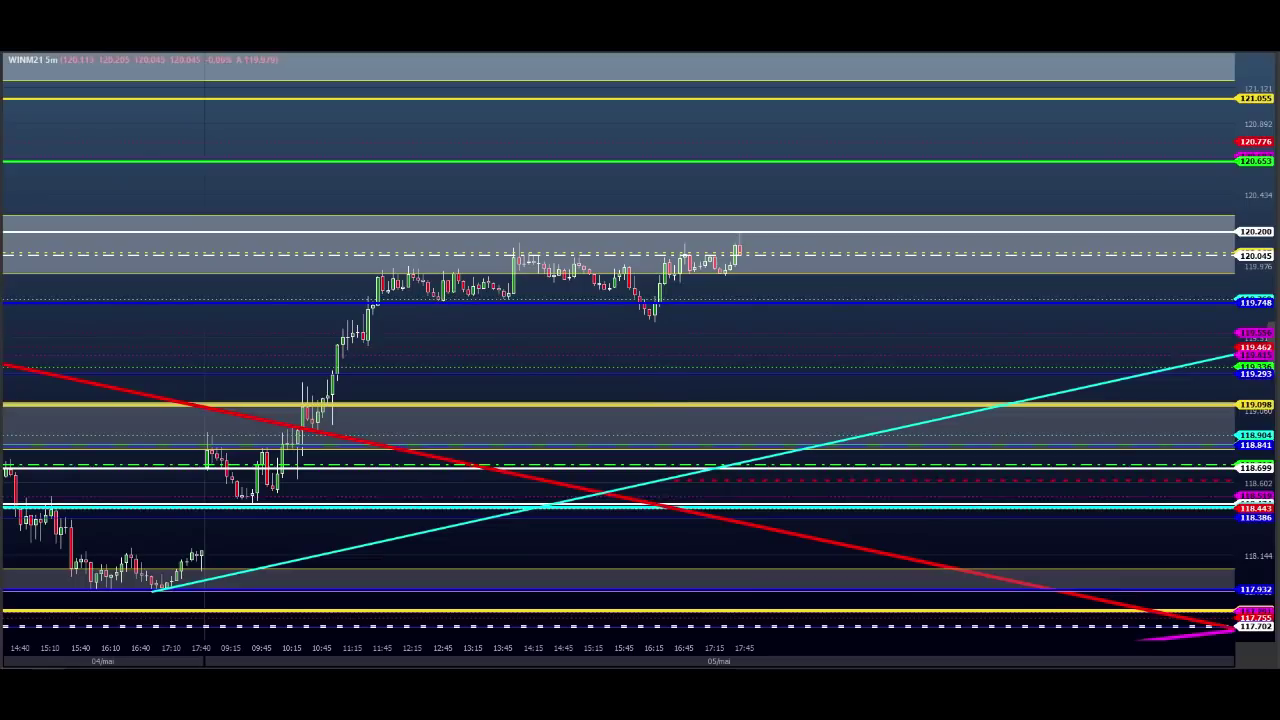
Step: Mark the 16:15 low with arrows, box the high around 14:00, point out the morning pivots, and clear the markings
left_click_drag(618, 317, 657, 314)
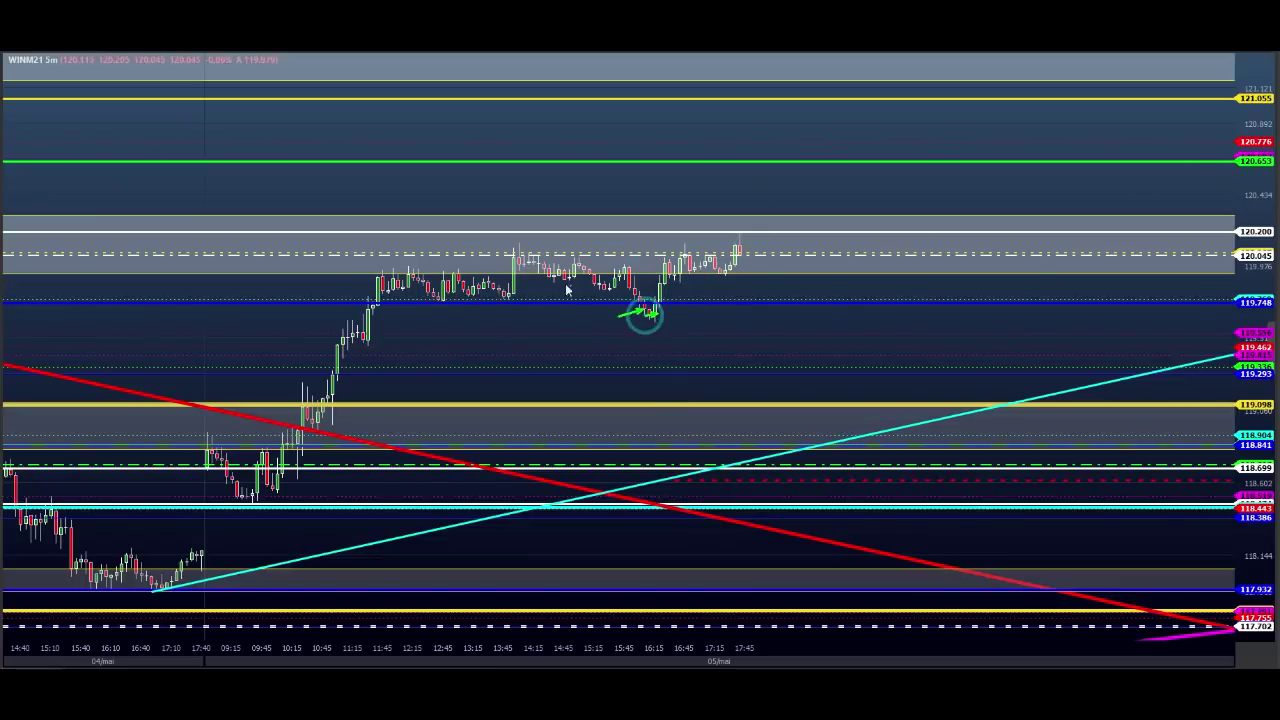
left_click(505, 244)
mouse_move(536, 261)
left_mouse_down()
mouse_move(537, 243)
mouse_move(505, 244)
left_mouse_up()
left_click_drag(248, 436, 288, 462)
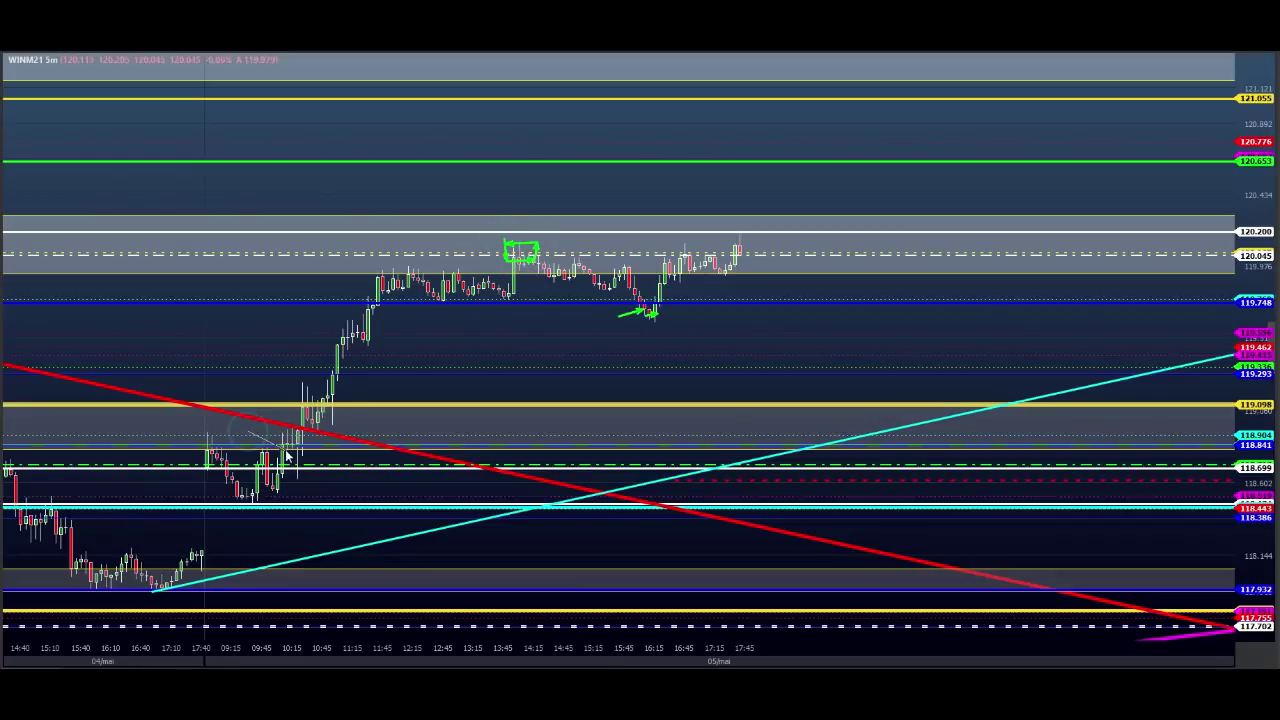
left_click_drag(207, 430, 288, 462)
left_click_drag(198, 493, 260, 493)
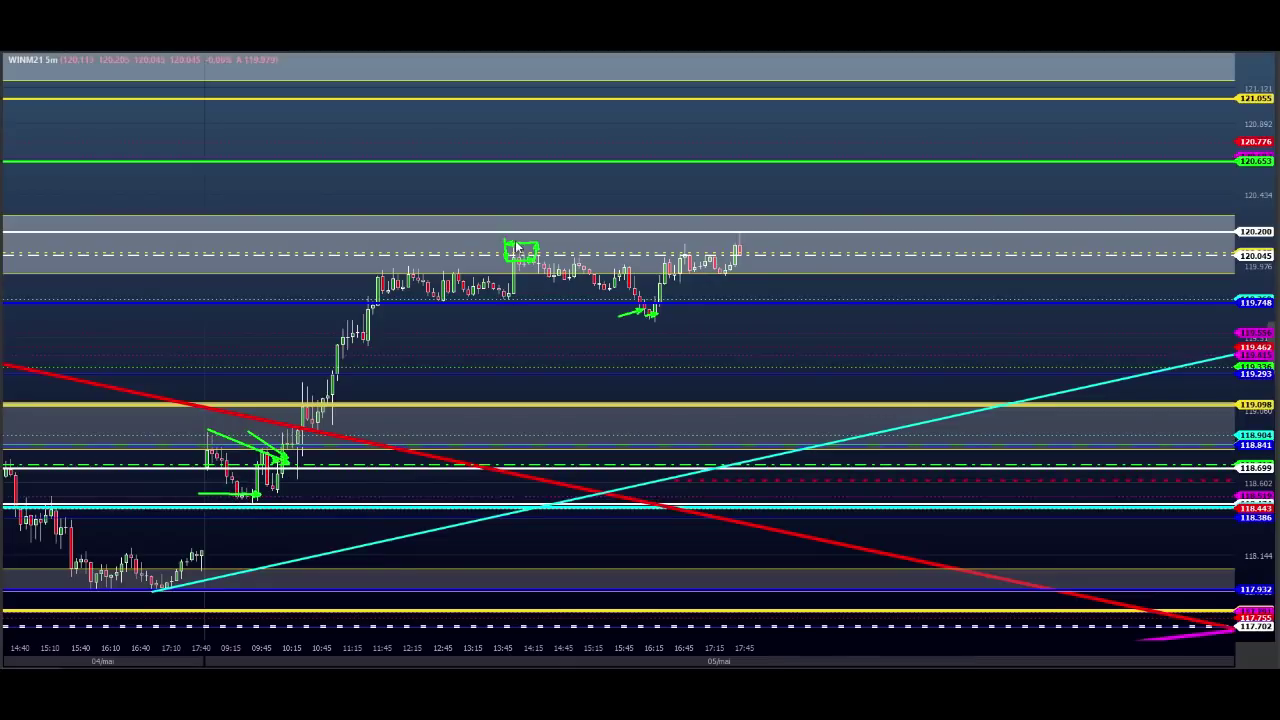
mouse_move(509, 242)
left_mouse_down()
mouse_move(522, 265)
mouse_move(534, 247)
left_mouse_up()
key("Escape")
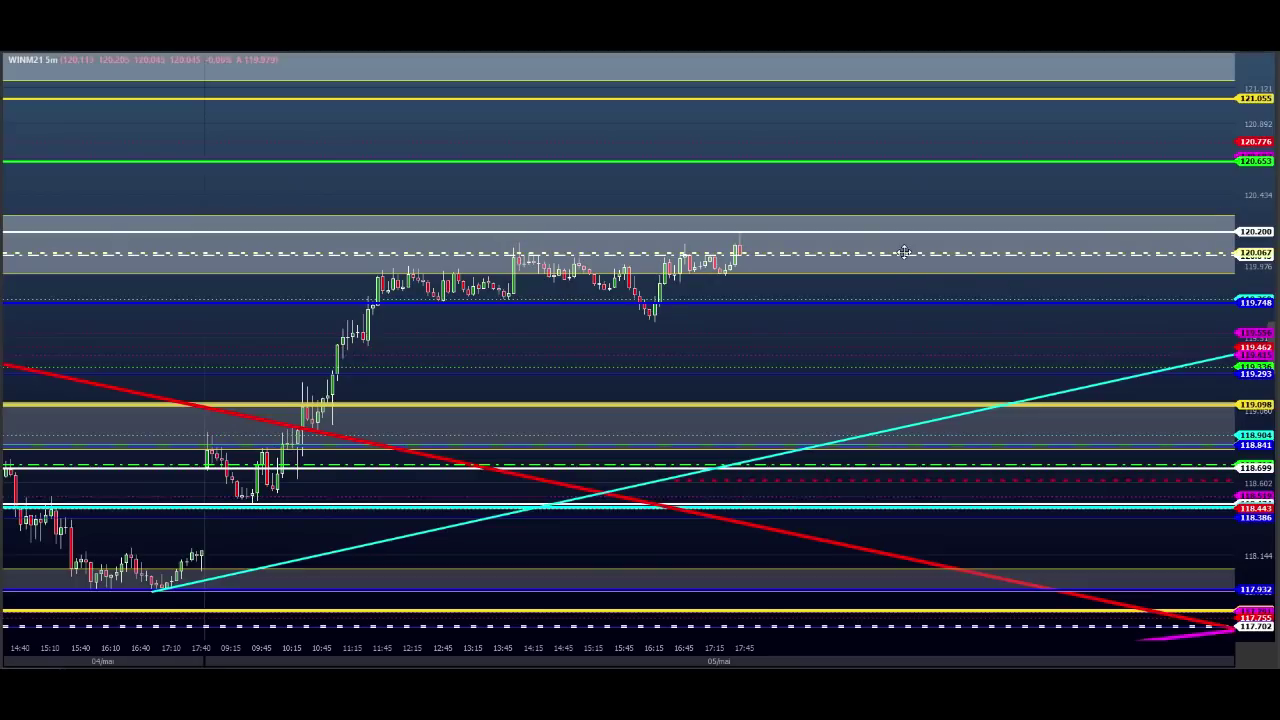
Step: Move the dashed line at 120.067 up to 120.419 and delete it from the chart
left_click_drag(904, 252, 900, 197)
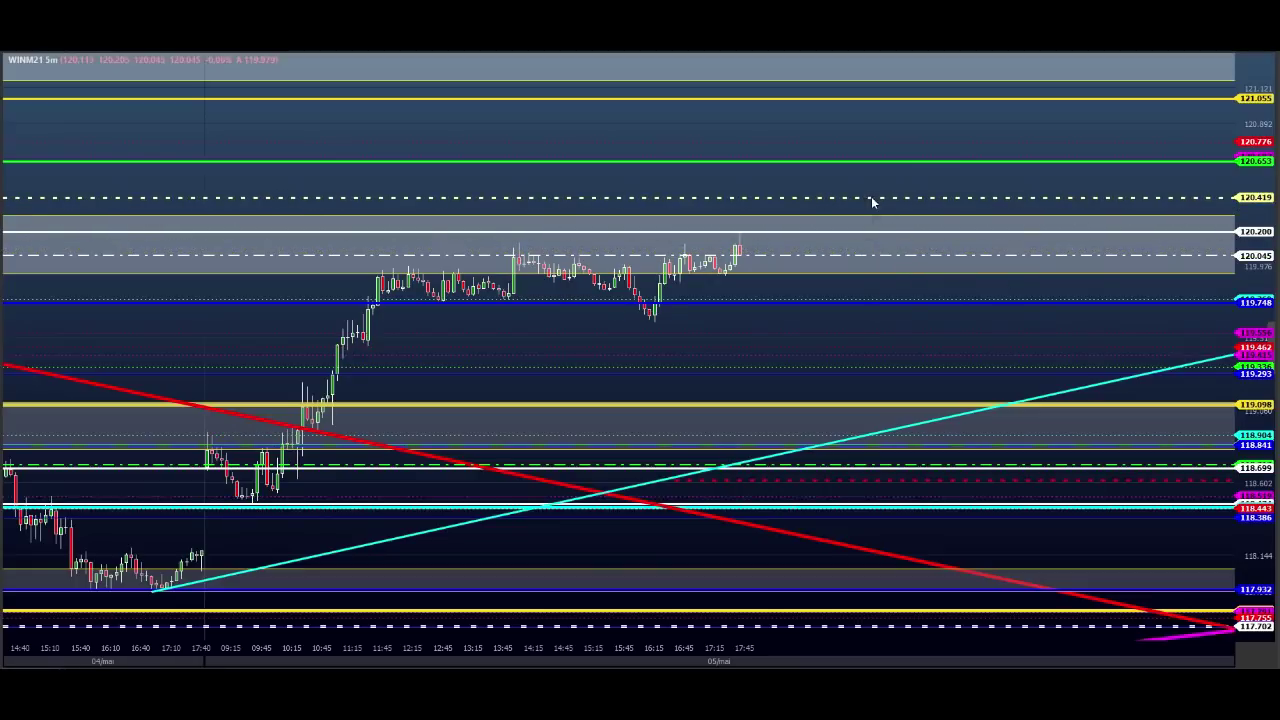
right_click(872, 202)
left_click(878, 270)
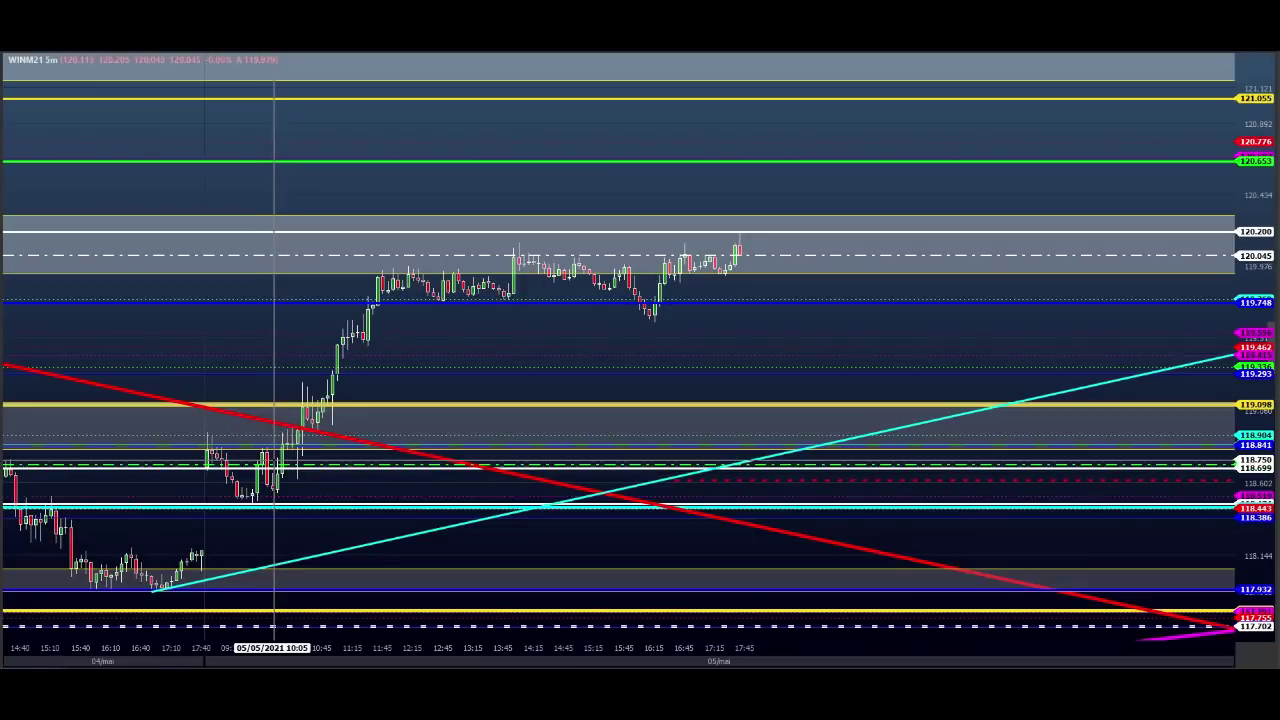
Step: Trace the rise from the 10:05 candle near 118.750 to the high around 14:00
left_click_drag(274, 459, 522, 248)
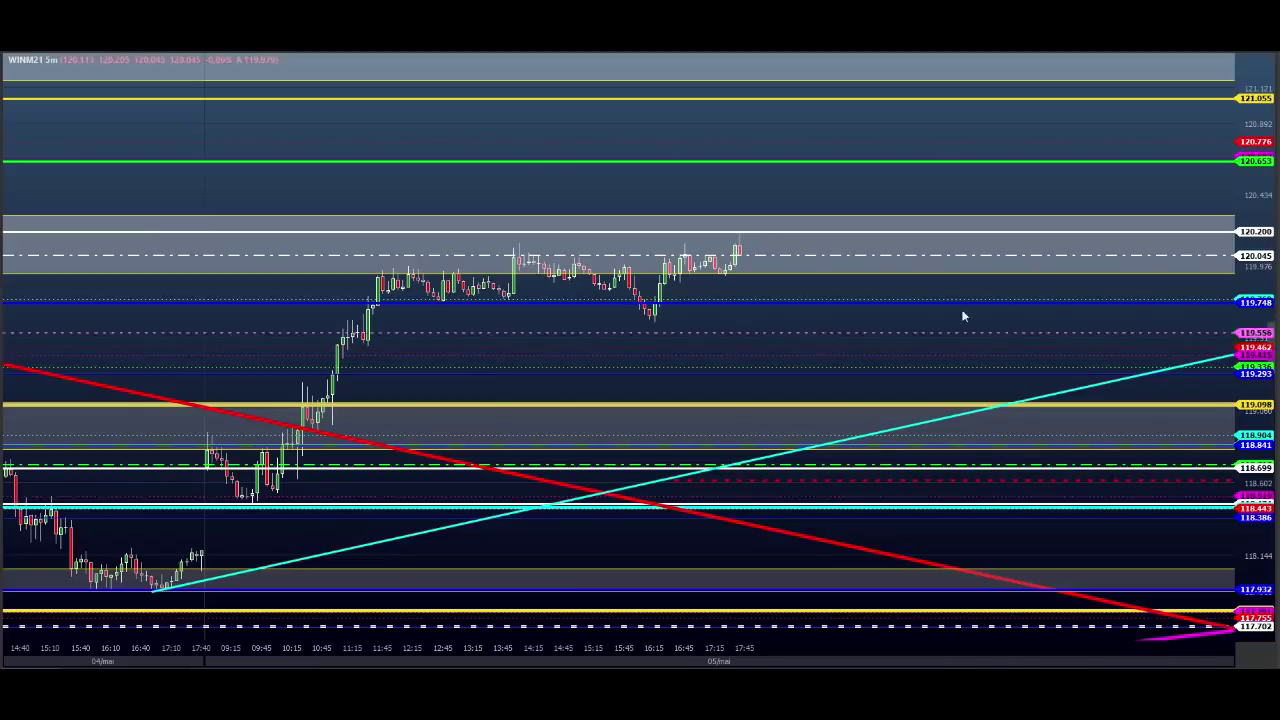
Step: Draw a green projection retesting the upper edge of the zone above 120.200, rising to 120.653, pulling back slightly and continuing upward
left_click_drag(1263, 308, 1260, 302)
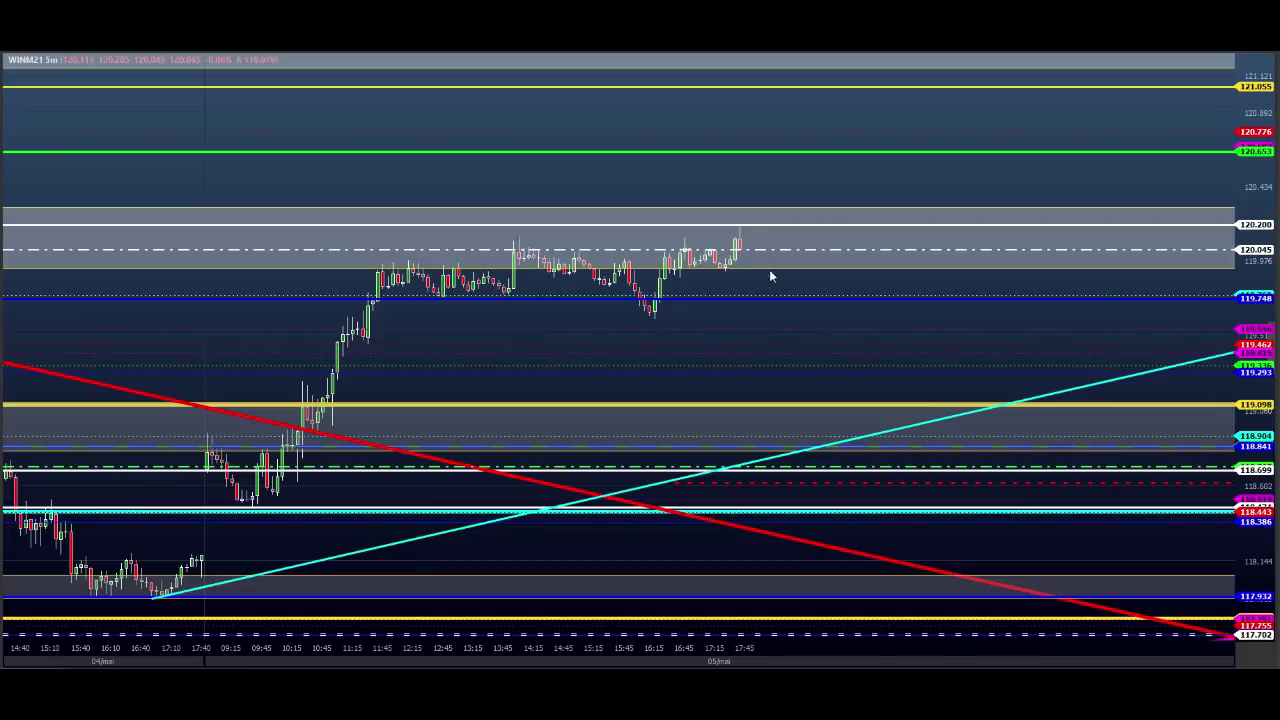
left_click(726, 210)
left_click(786, 211)
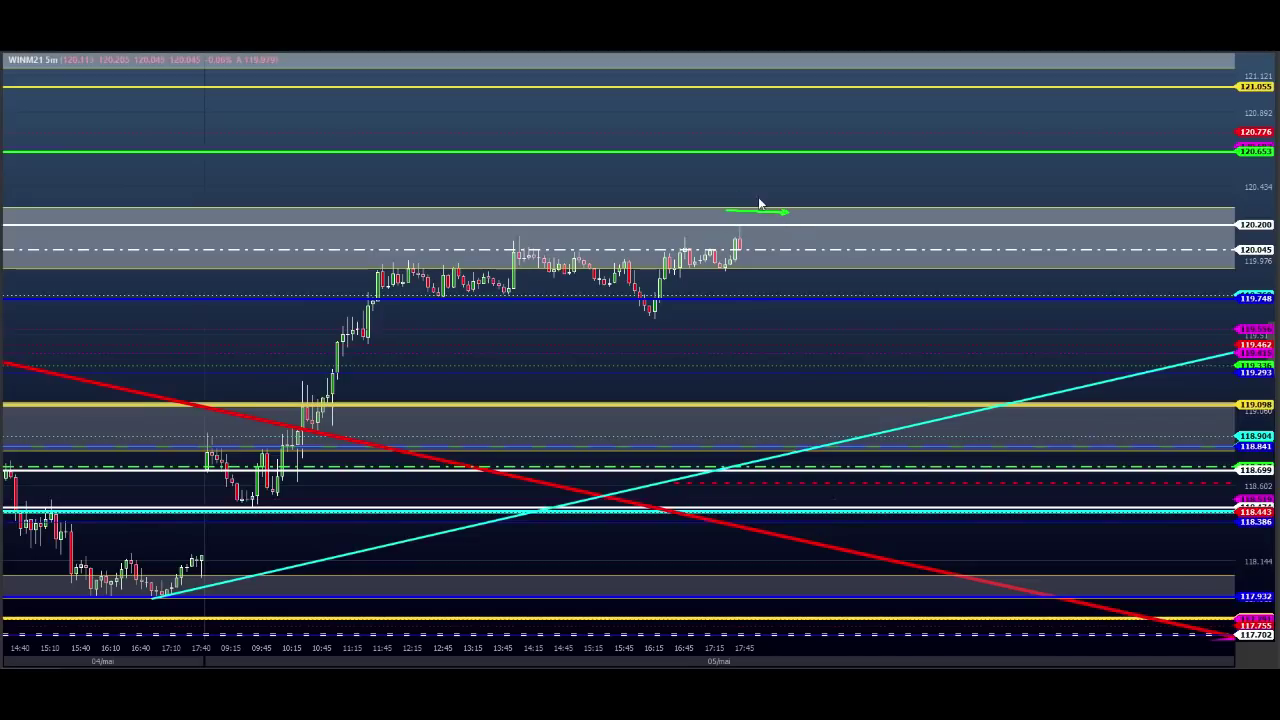
left_click(758, 196)
left_click(785, 211)
left_click(806, 152)
left_click(817, 160)
left_click_drag(829, 142, 830, 141)
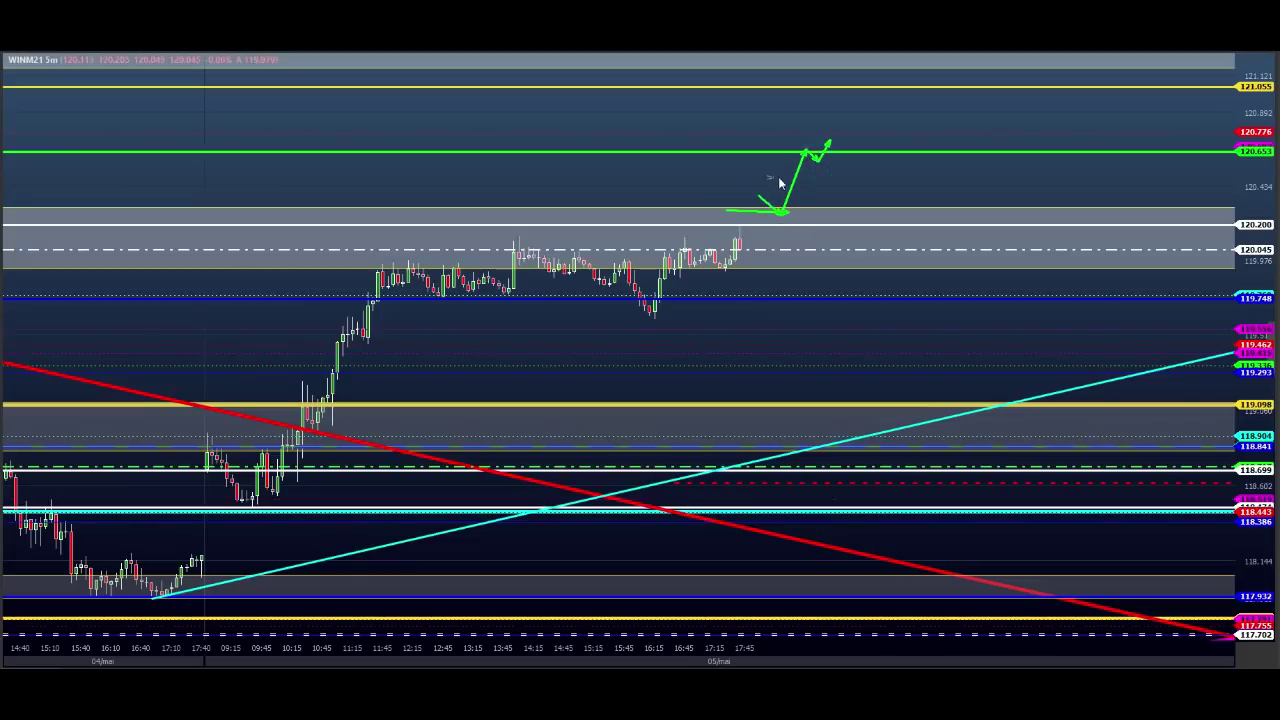
Step: Mark the middle of the projected rise, near 120.434, with a horizontal green arrow and a short blue arrow
left_click_drag(772, 178, 835, 178)
left_click(768, 172)
left_click(793, 179)
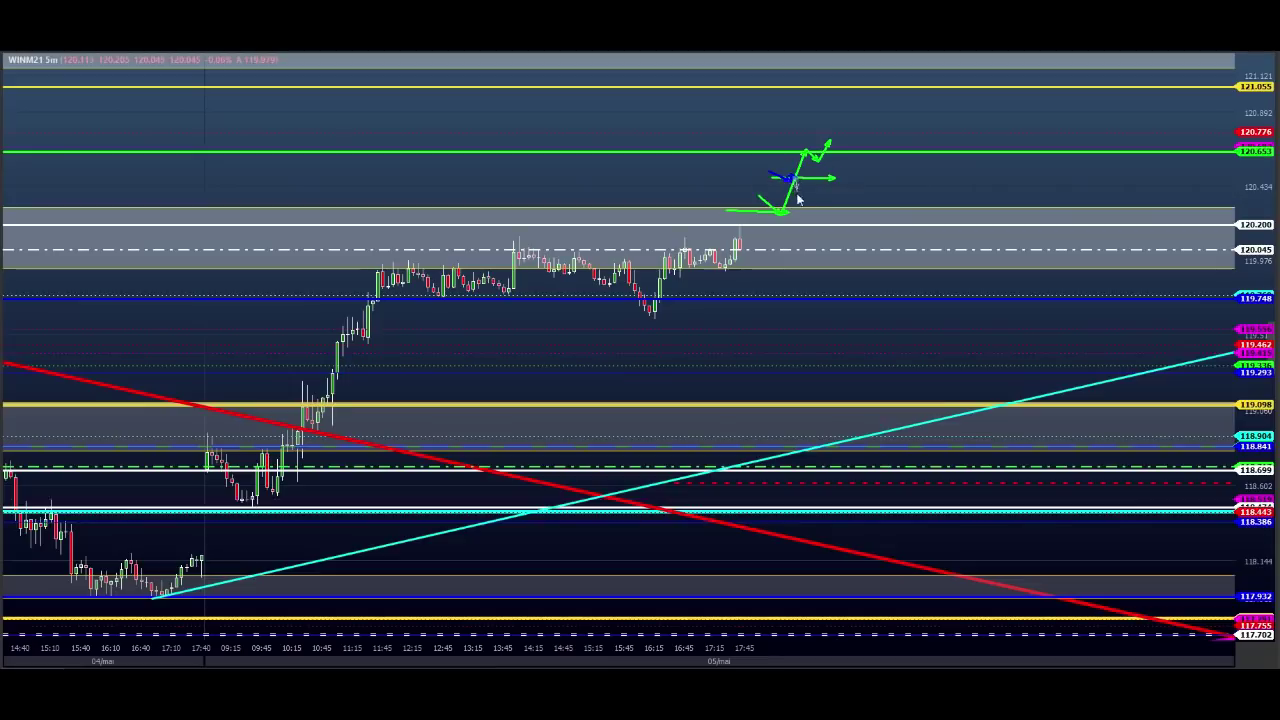
Step: Draw a blue projection falling from the middle of the green rise to 120.045 and zigzagging back above the zone to a retest near 120.200
left_click(815, 250)
left_click(825, 228)
left_click(836, 237)
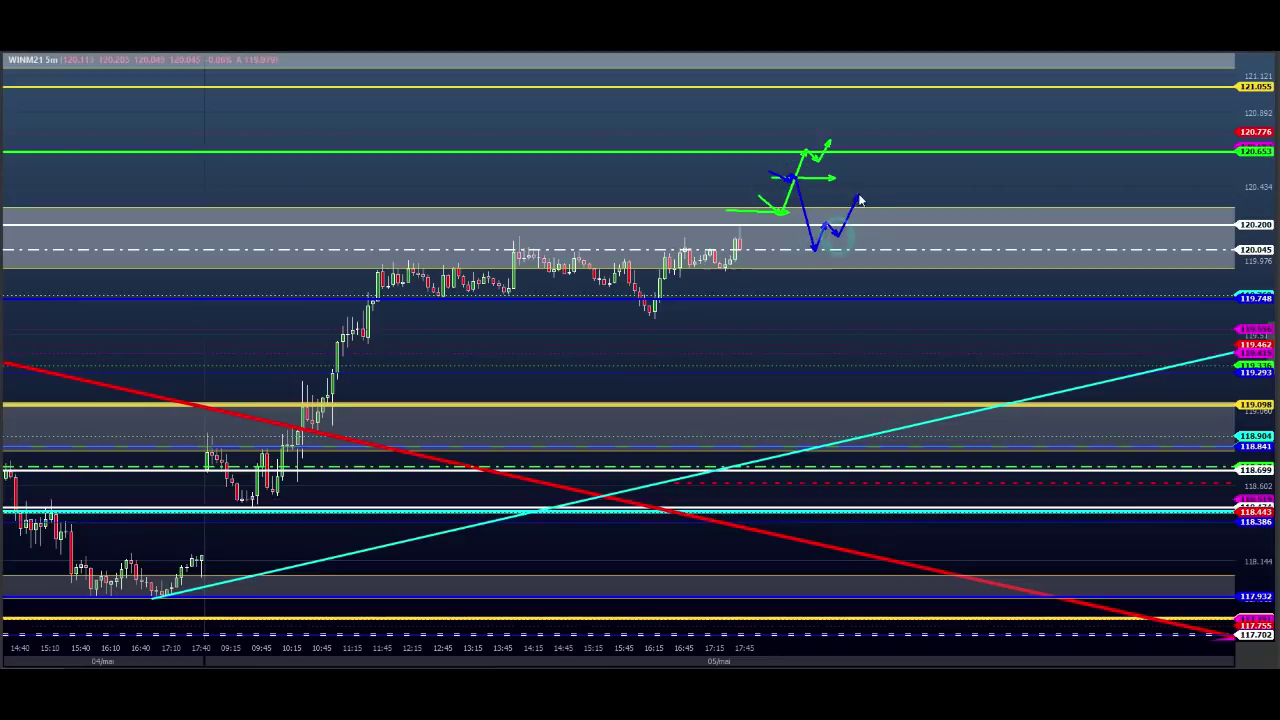
left_click(858, 197)
left_click(872, 218)
Step: Extend the blue projection above 120.776, back down to retest 120.653, and up beyond the 121.055 line
left_click(918, 118)
left_click(938, 155)
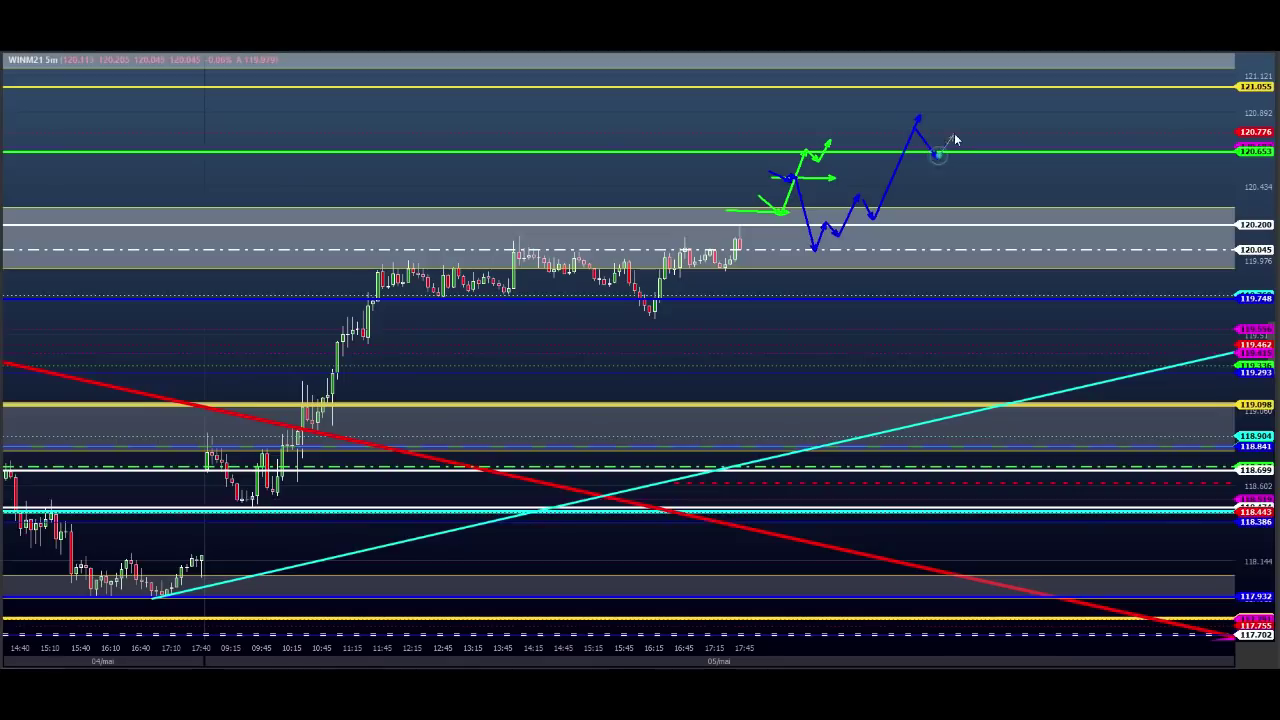
left_click(953, 133)
left_click(960, 153)
left_click(1008, 76)
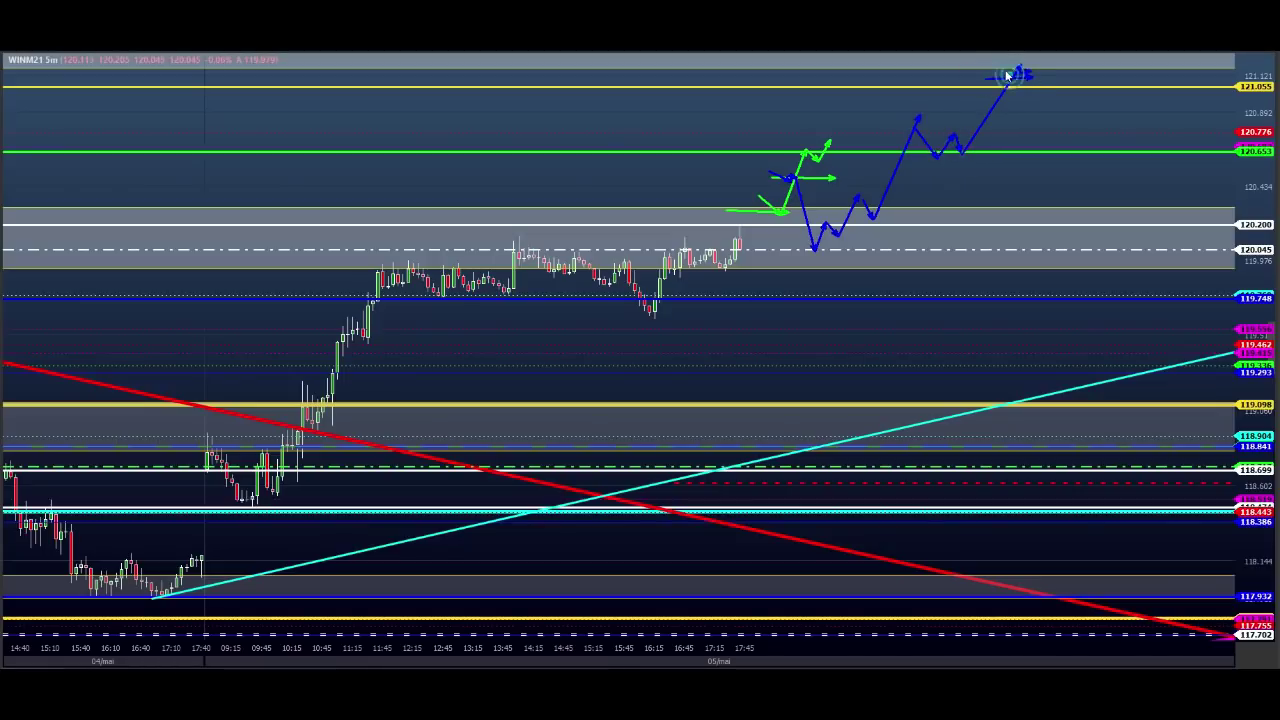
Step: Mark the lower edge of the zone above 121.055 with blue arrows, including a horizontal one reaching the price scale
left_click(1007, 70)
left_click_drag(999, 70, 1219, 71)
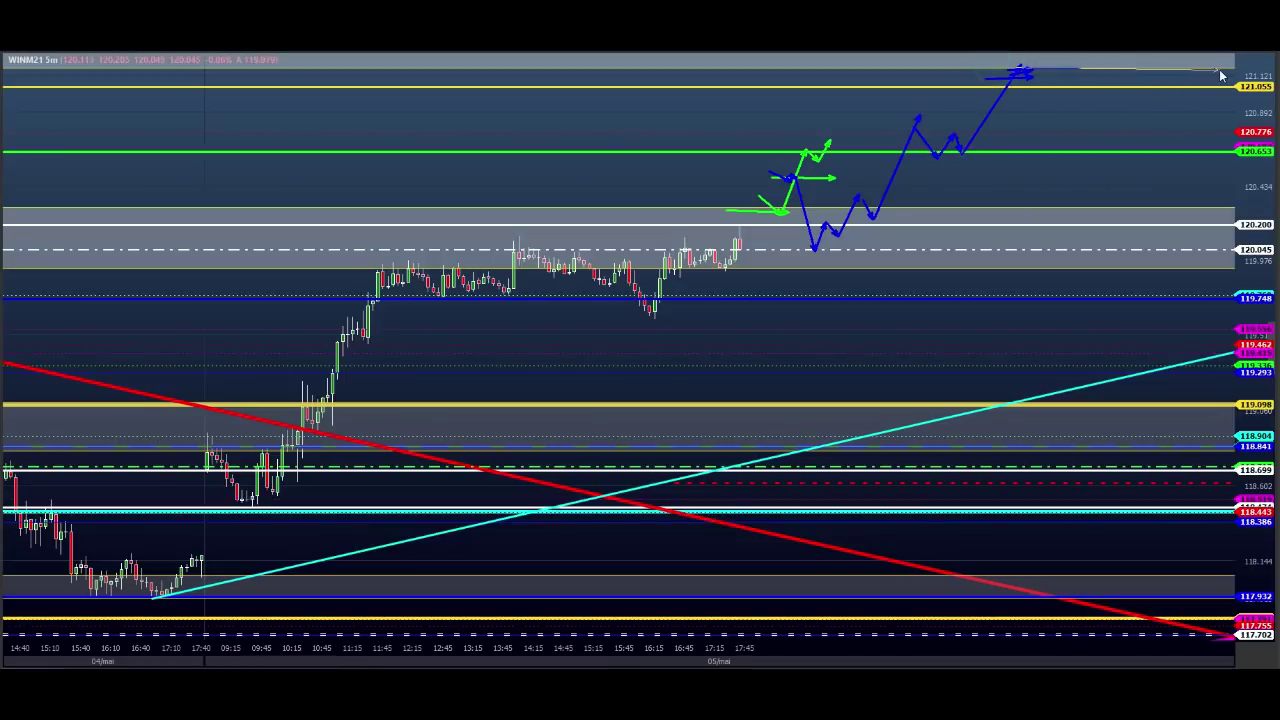
left_click(1238, 68)
left_click(1000, 72)
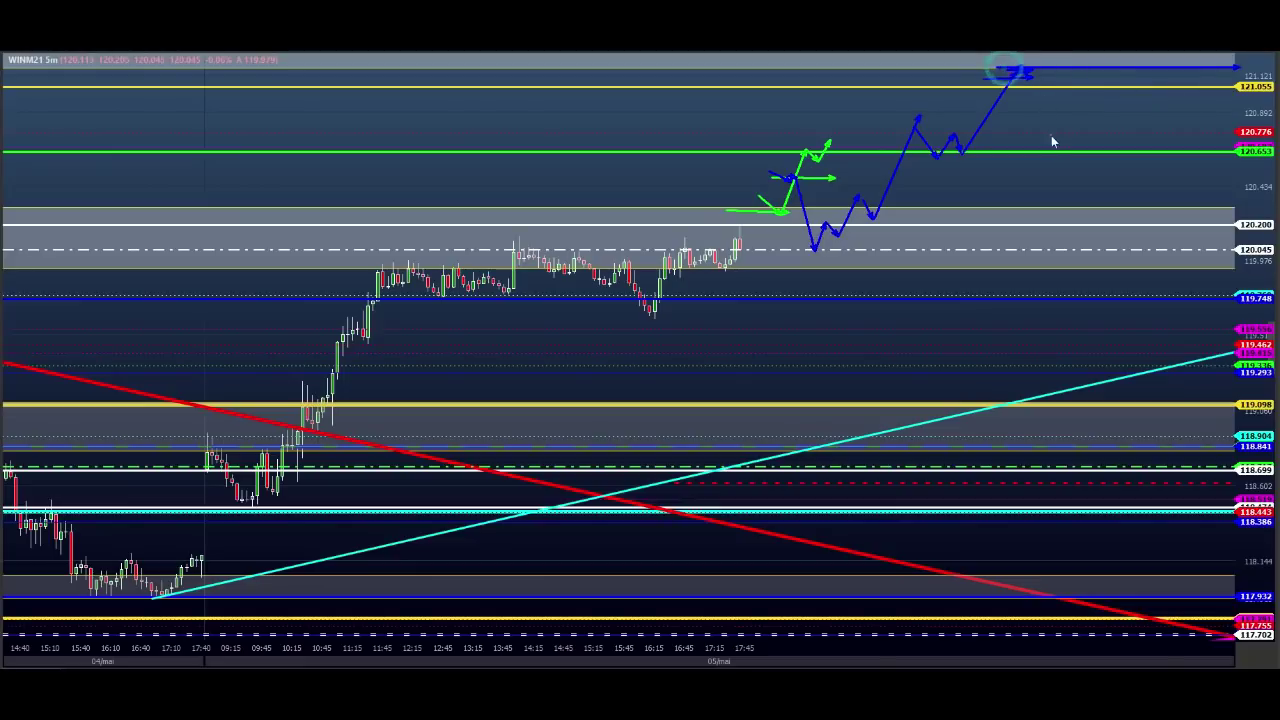
left_click(1010, 65)
Step: Draw an alternative blue path dropping from near 120.200 to the zone's lower edge, rebounding to its upper edge and falling back to 120.045
left_click(873, 219)
left_click(886, 269)
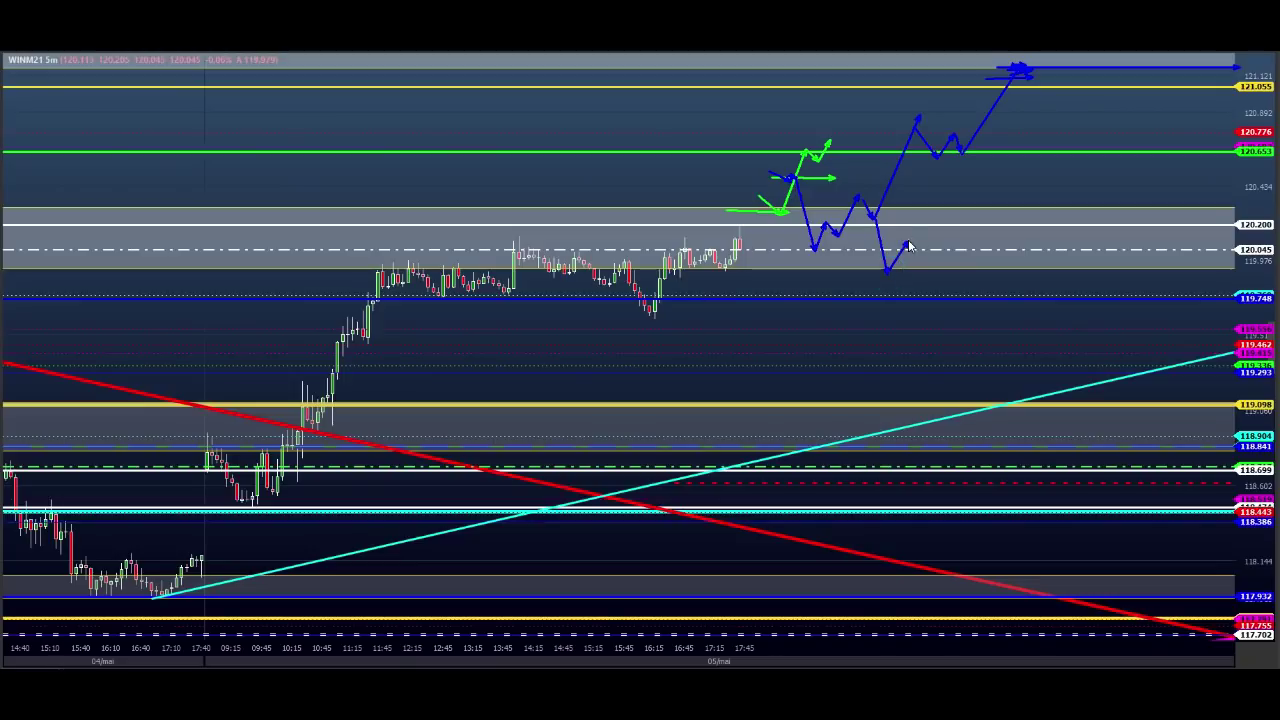
left_click(905, 242)
left_click(929, 210)
left_click(943, 246)
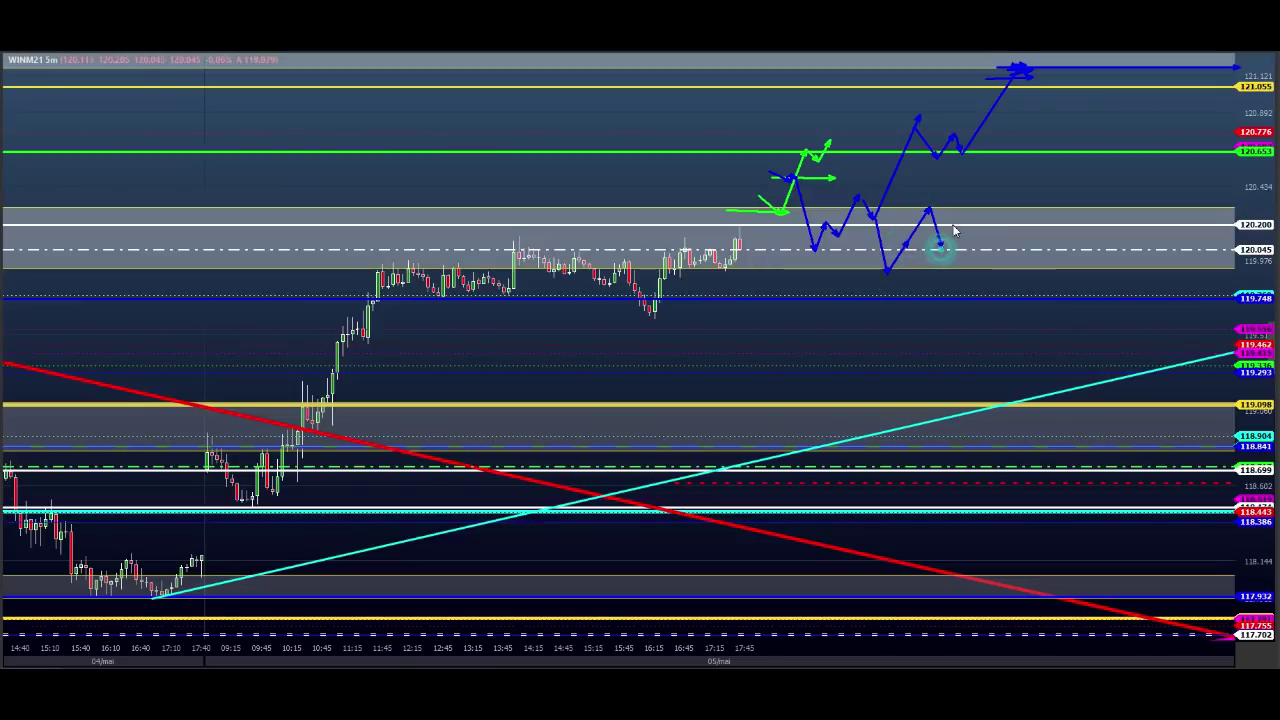
Step: Continue the alternative path down in steps to 119.748, back up to 120.045, and down to 119.293
left_click(951, 228)
left_click(963, 262)
left_click(972, 250)
left_click(991, 300)
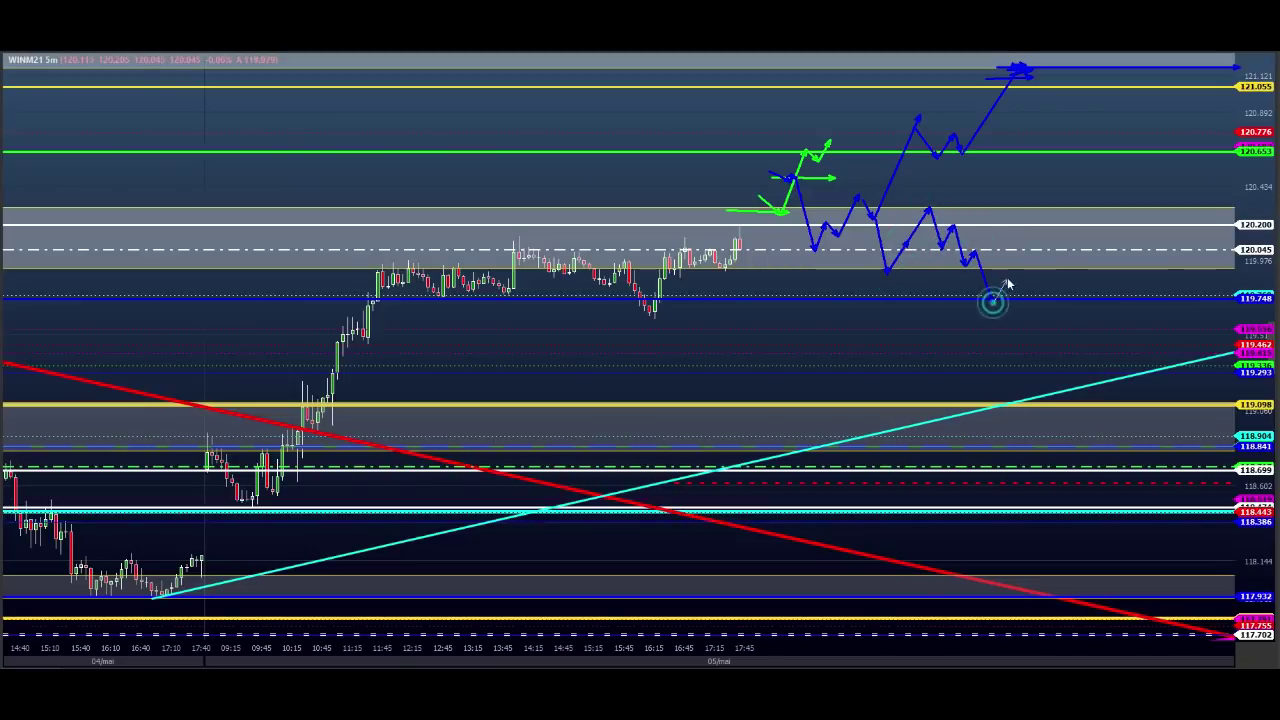
left_click(1005, 281)
left_click(1029, 250)
left_click(1060, 366)
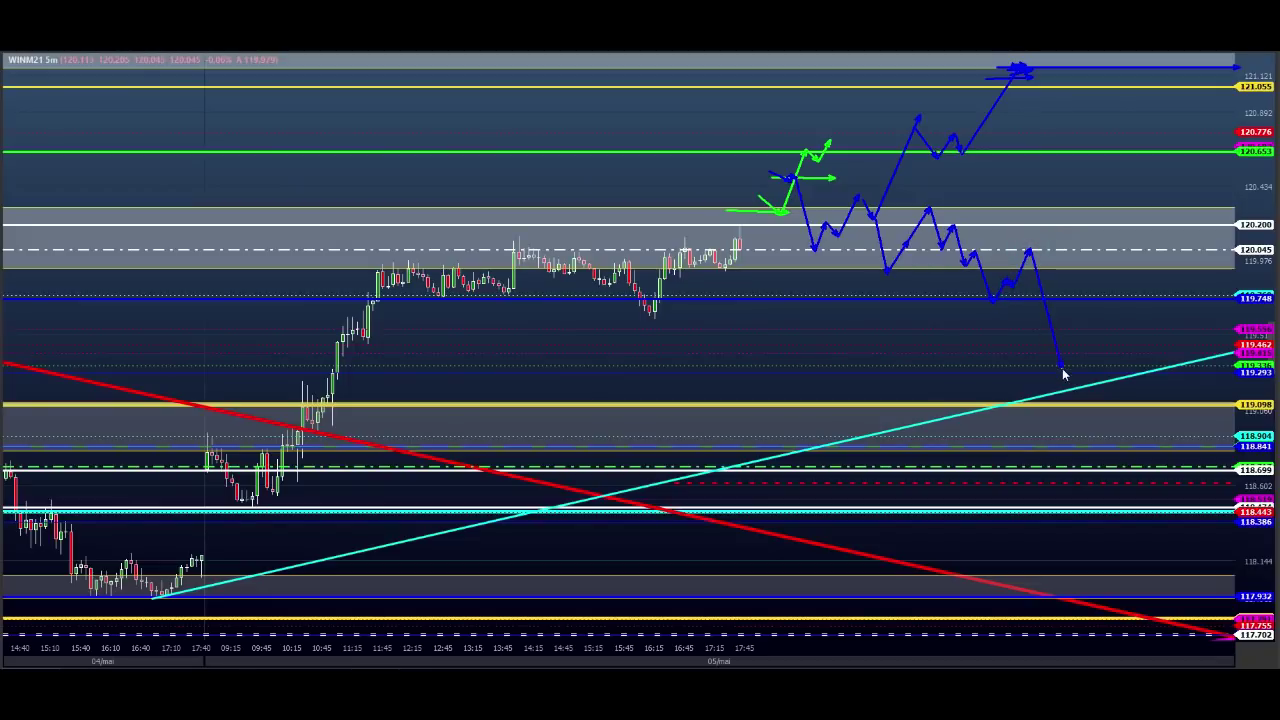
Step: Draw a sideways blue zigzag around 119.293 at the cyan trendline and mark its top near 119.415 with a horizontal arrow
left_click(1083, 348)
left_click(1090, 371)
left_click(1106, 349)
left_click(1113, 387)
left_click(1125, 361)
left_click(1133, 377)
left_click(1140, 361)
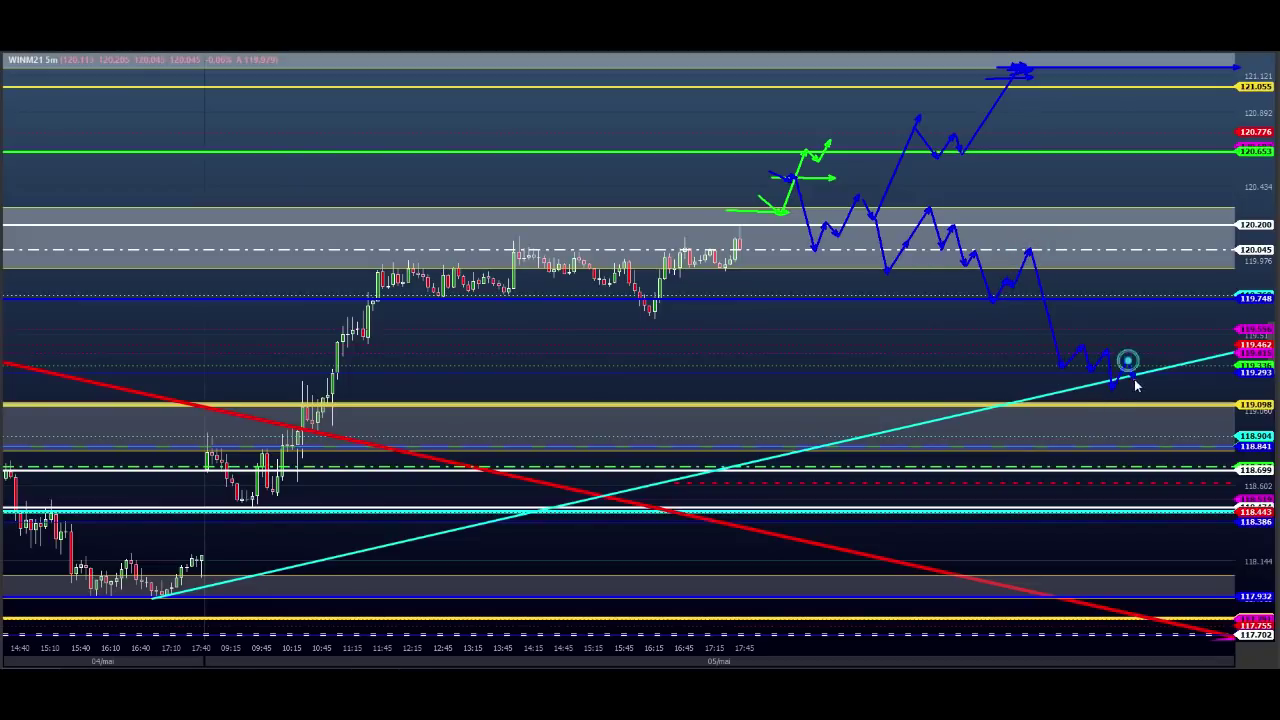
double_click(1110, 357)
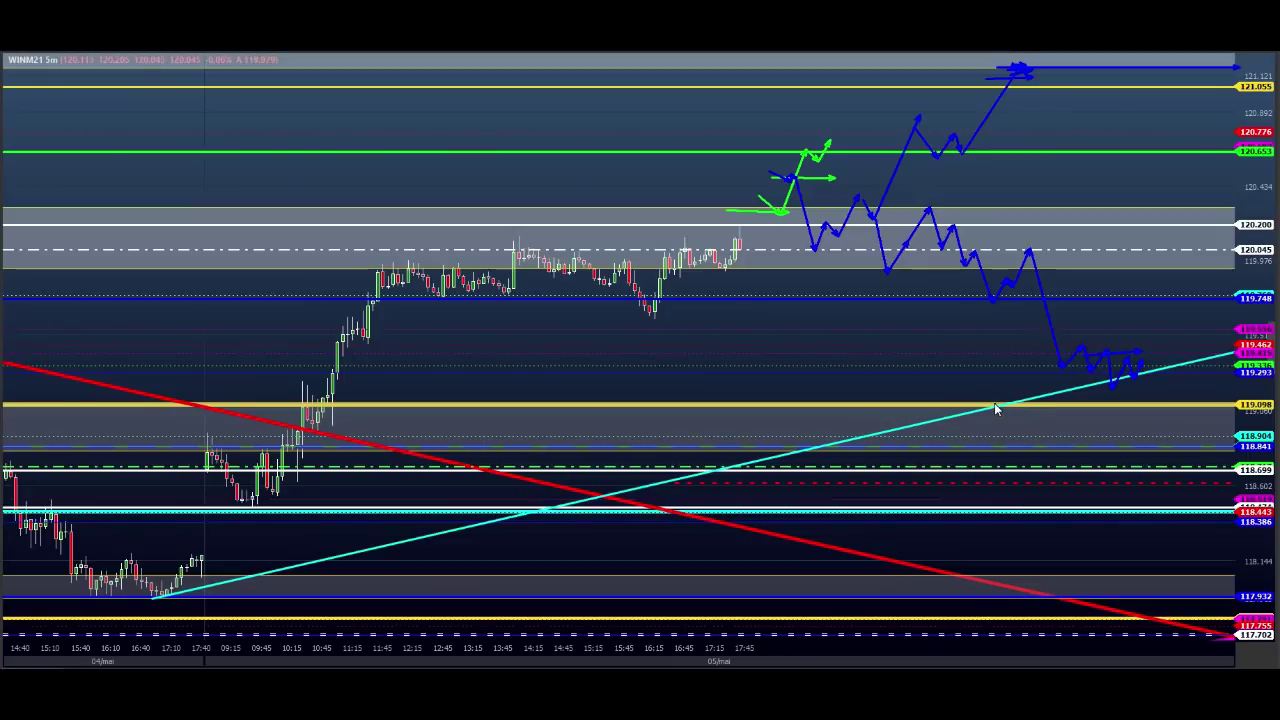
Step: Draw diverging blue lines along the sideways range's lows and highs, and project both a rebound from 119.415 to 120.776 and a drop to 118.699
left_click_drag(372, 274, 1228, 378)
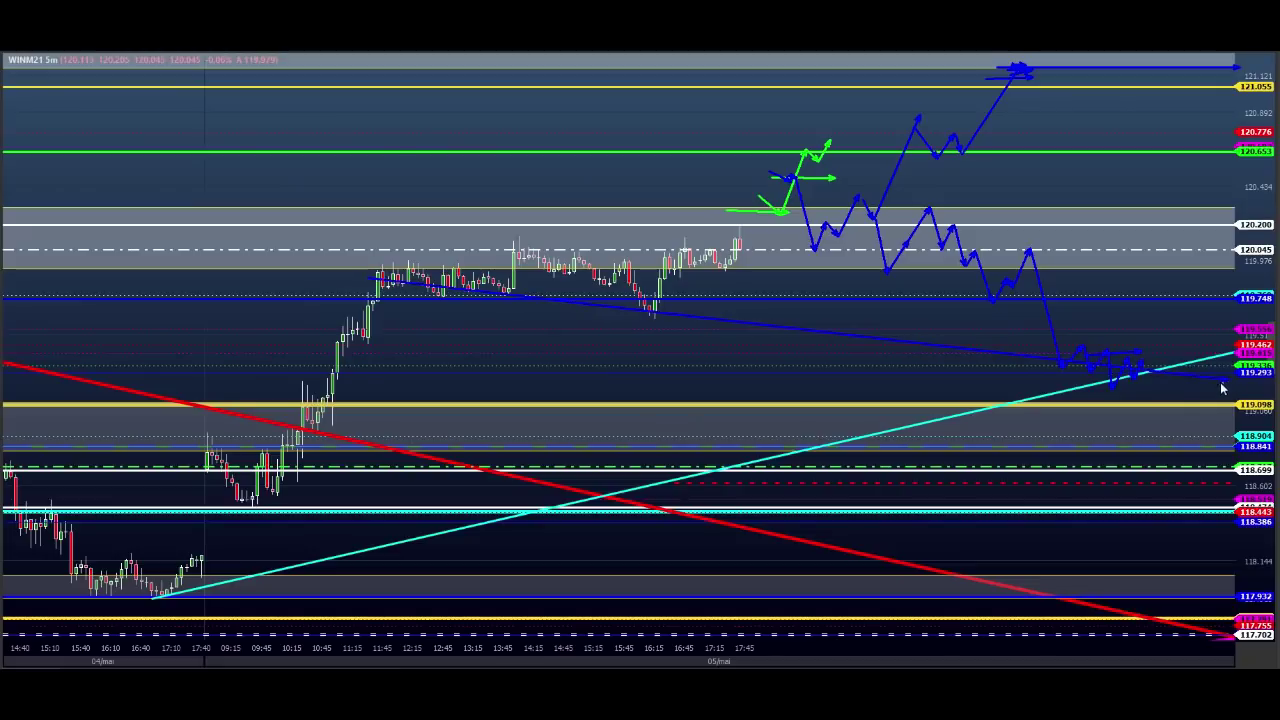
left_click_drag(358, 268, 1208, 135)
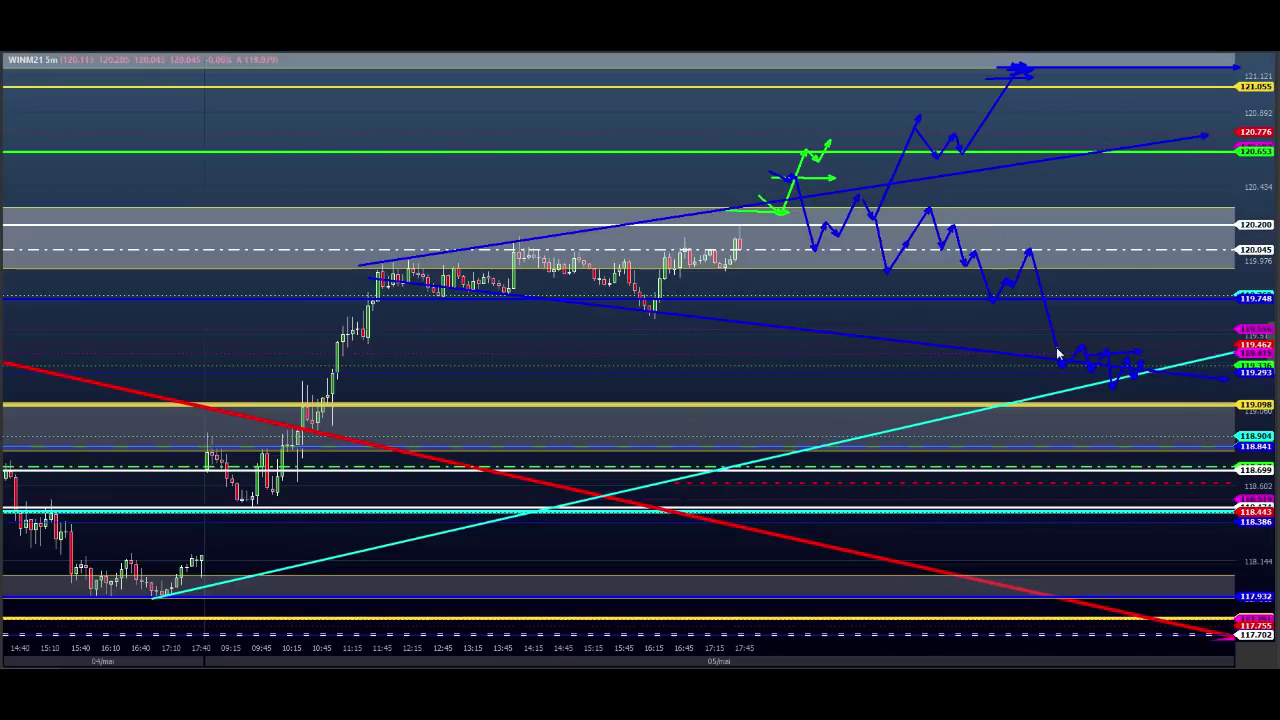
mouse_move(1133, 351)
left_mouse_down()
mouse_move(1212, 195)
mouse_move(1226, 132)
mouse_move(1248, 162)
left_mouse_up()
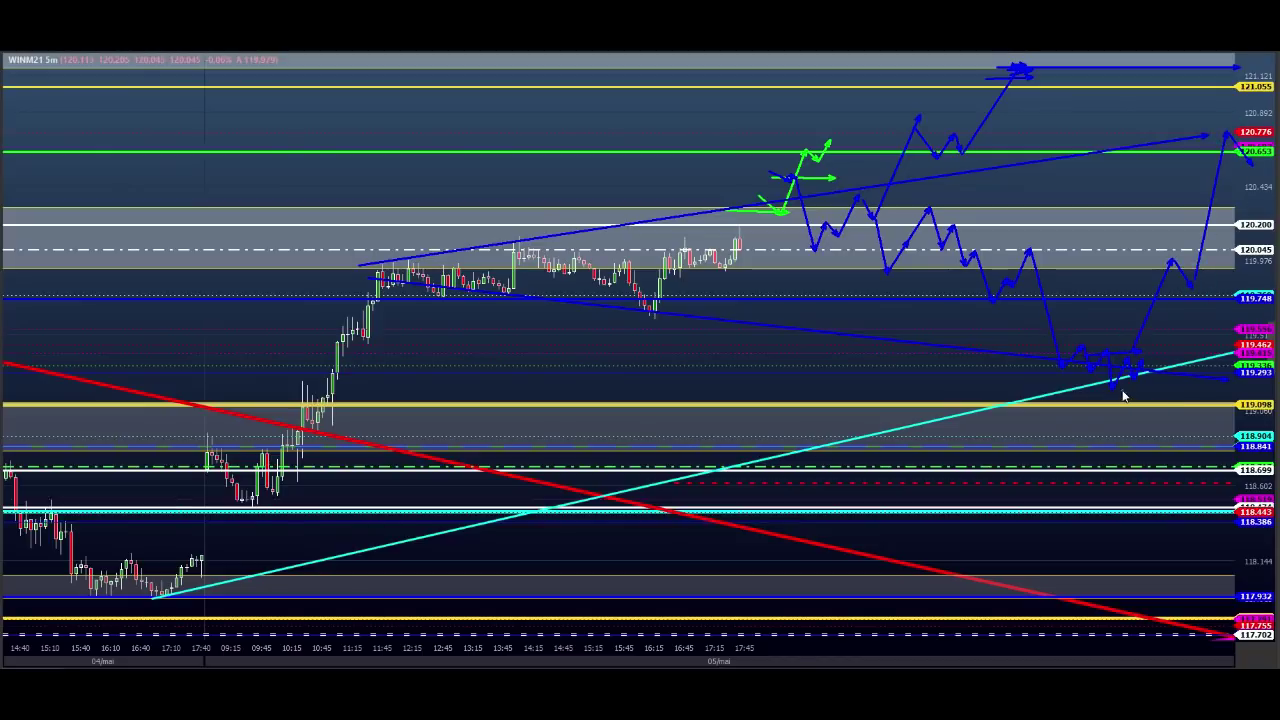
mouse_move(1207, 280)
left_mouse_down()
mouse_move(1225, 450)
mouse_move(1180, 468)
mouse_move(1228, 471)
mouse_move(1186, 455)
left_mouse_up()
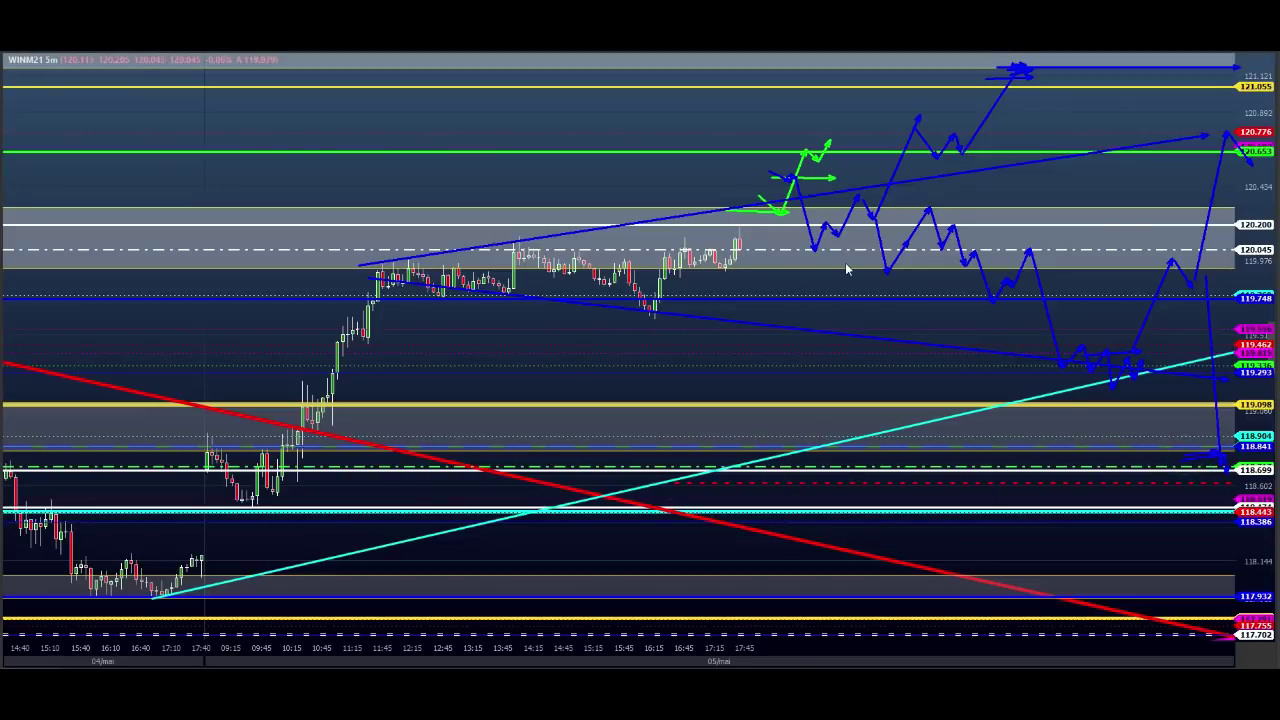
Step: Mark 119.748 with a horizontal blue arrow and project a stepped rise from there to above 121.055
left_click_drag(993, 294, 1112, 295)
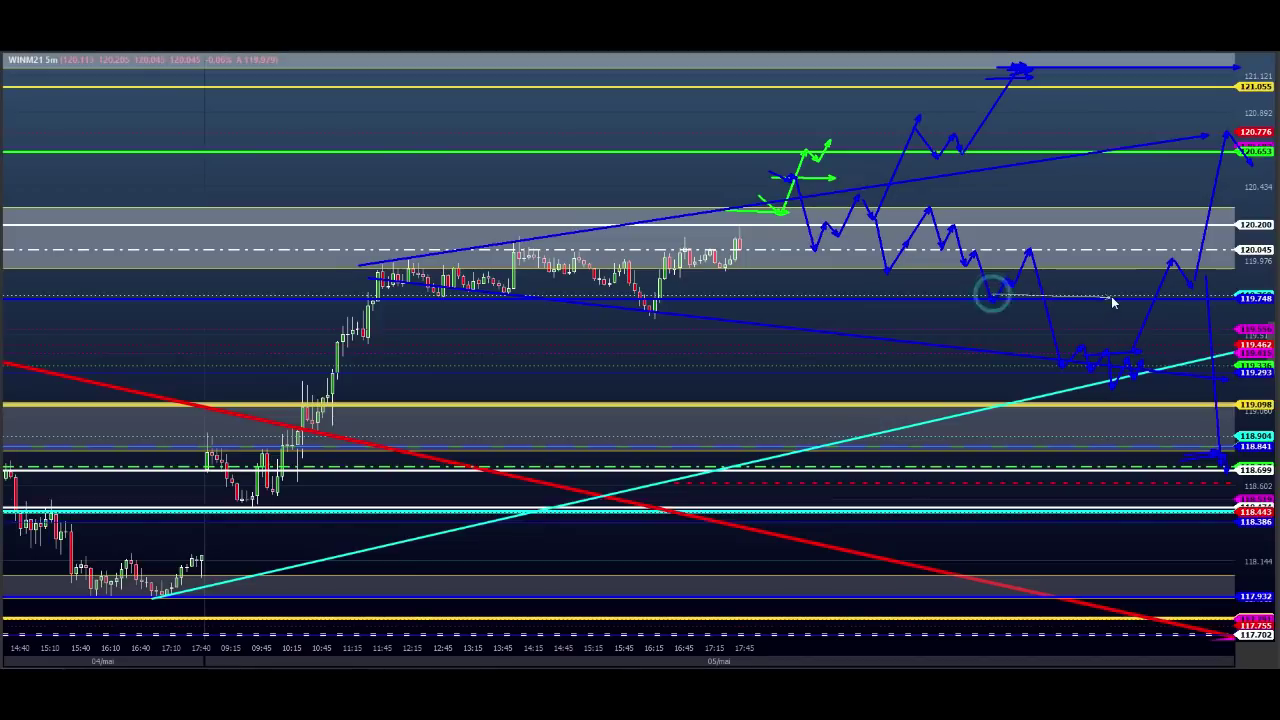
left_click(1048, 282)
left_click_drag(1082, 218, 1081, 212)
mouse_move(1087, 217)
left_mouse_down()
mouse_move(1107, 239)
mouse_move(1137, 121)
mouse_move(1161, 146)
left_mouse_up()
left_click_drag(1162, 141, 1198, 58)
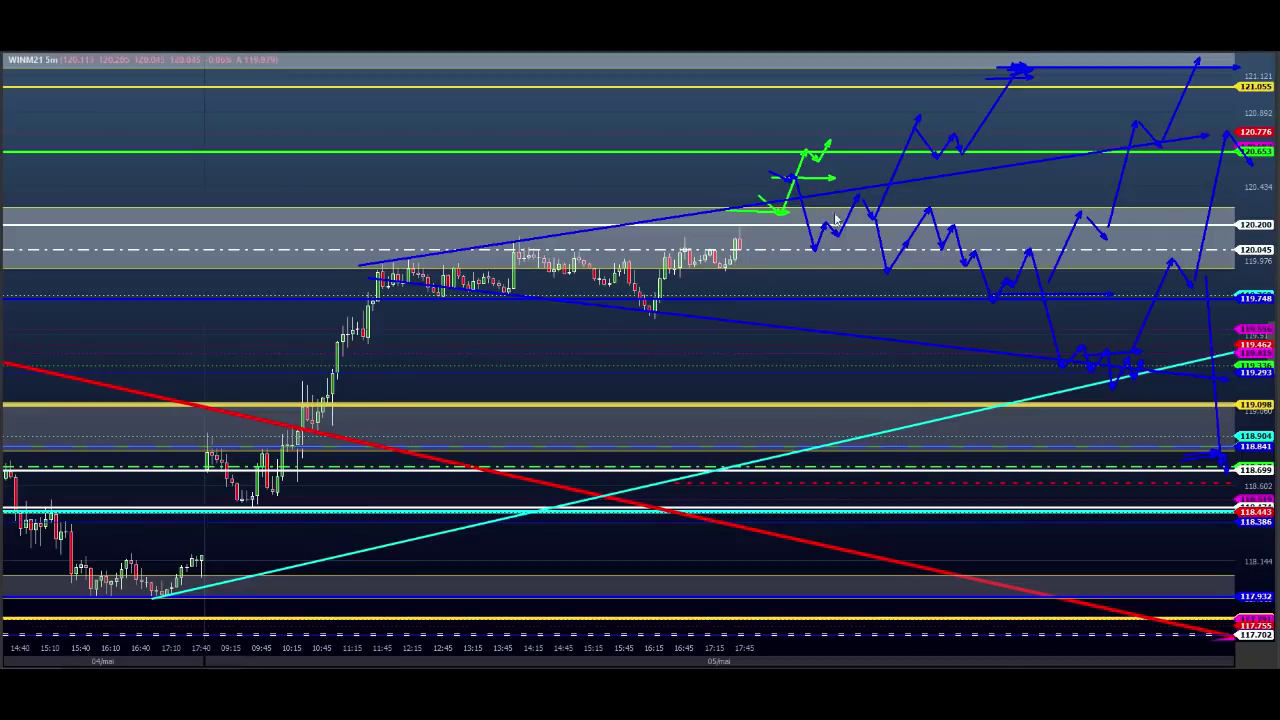
Step: Mark the level just below the 120.200 zone and the 09:45 low with horizontal arrows, and trace the rise from that low to 119.098
left_click_drag(772, 277, 840, 277)
left_click_drag(178, 500, 318, 502)
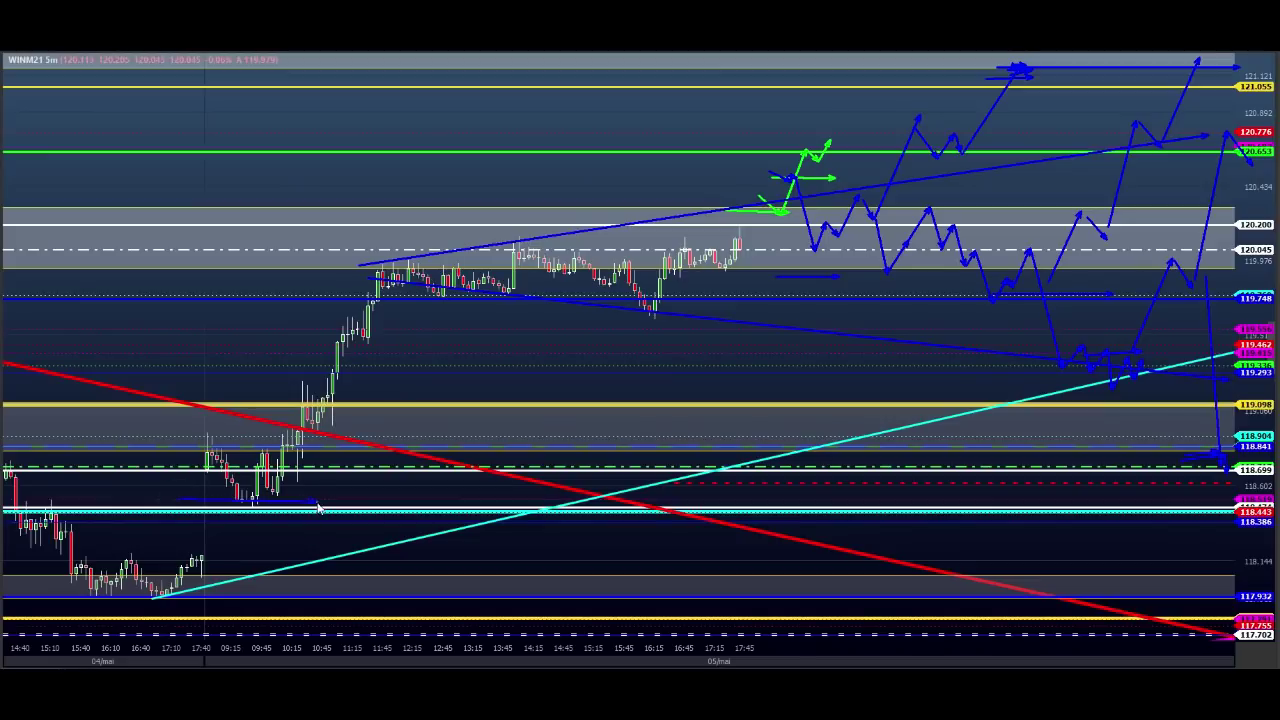
mouse_move(289, 392)
left_mouse_down()
mouse_move(288, 416)
mouse_move(346, 415)
left_mouse_up()
mouse_move(346, 415)
left_mouse_down()
mouse_move(348, 398)
mouse_move(299, 403)
mouse_move(319, 410)
left_mouse_up()
mouse_move(243, 498)
left_mouse_down()
mouse_move(308, 407)
mouse_move(329, 405)
left_mouse_up()
left_click_drag(250, 499, 331, 401)
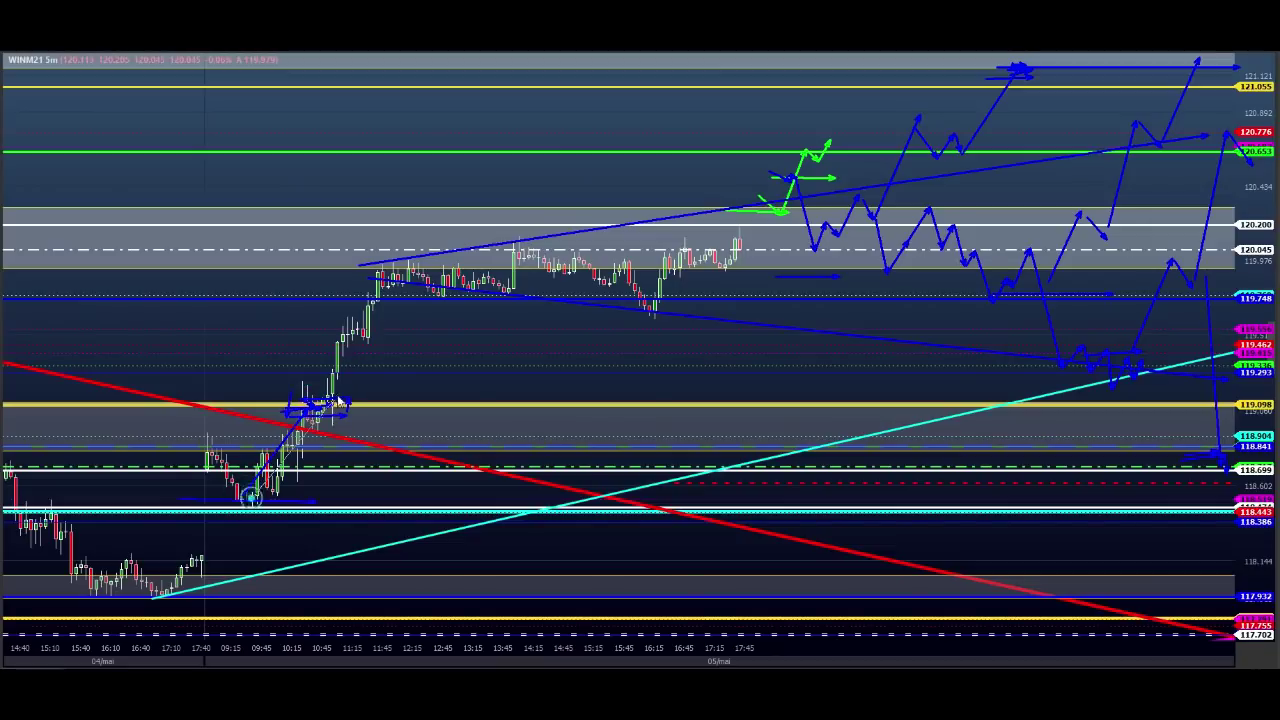
left_click_drag(249, 415, 380, 405)
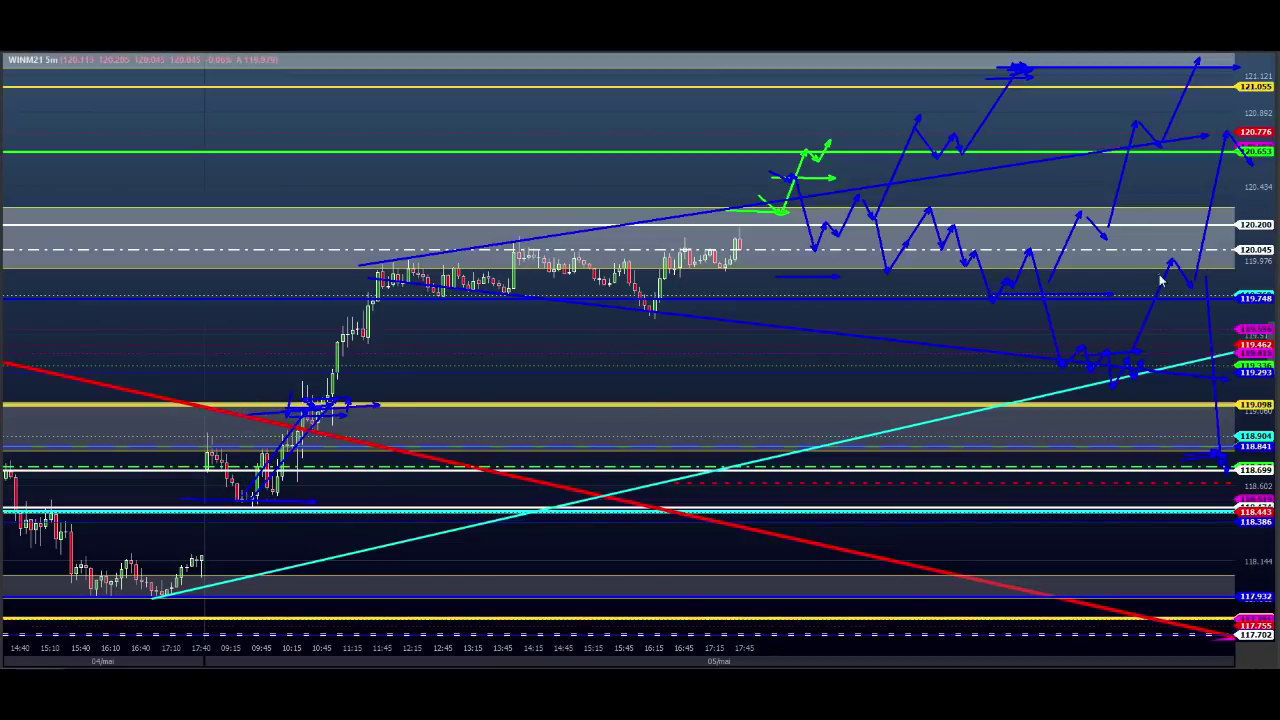
Step: Clear all the drawn arrows and switch to the WDOM21 5-minute chart
key("Escape")
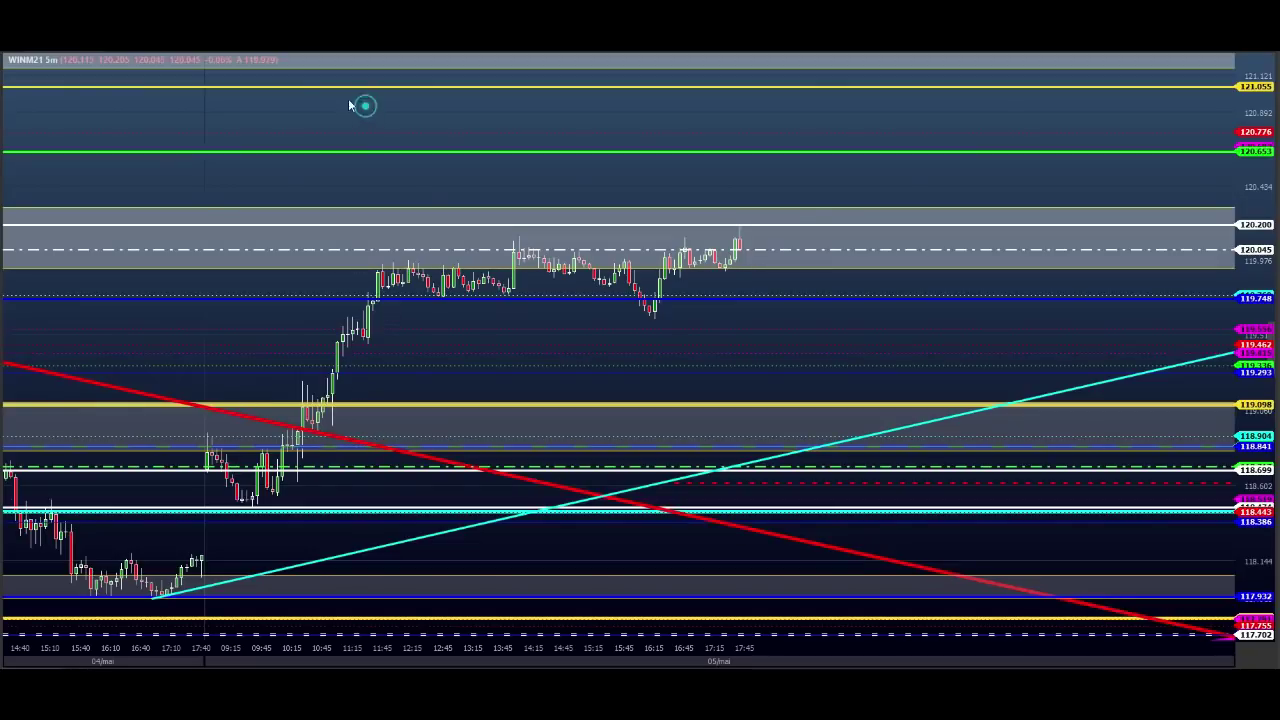
left_click(285, 48)
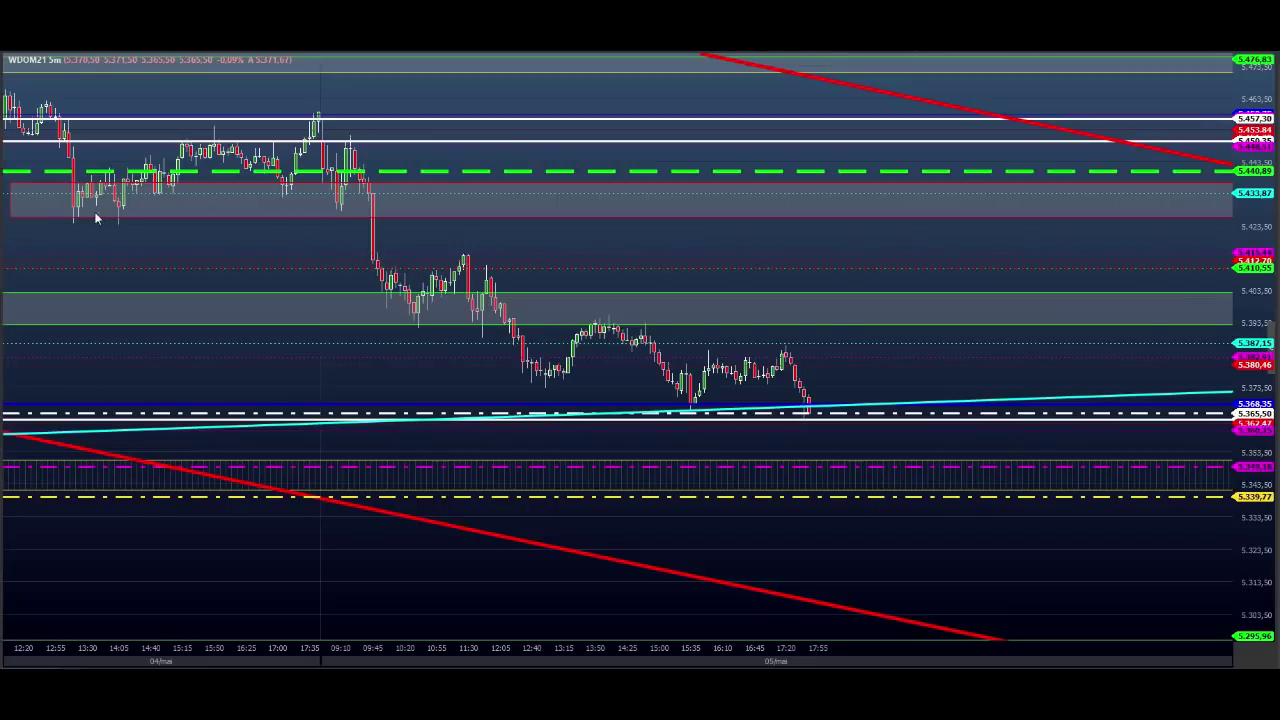
Step: Draw a horizontal green arrow along the 04/mai lows near 5.426 and two rising arrows framing the afternoon's upward channel
left_click_drag(63, 220, 440, 219)
left_click_drag(118, 221, 470, 161)
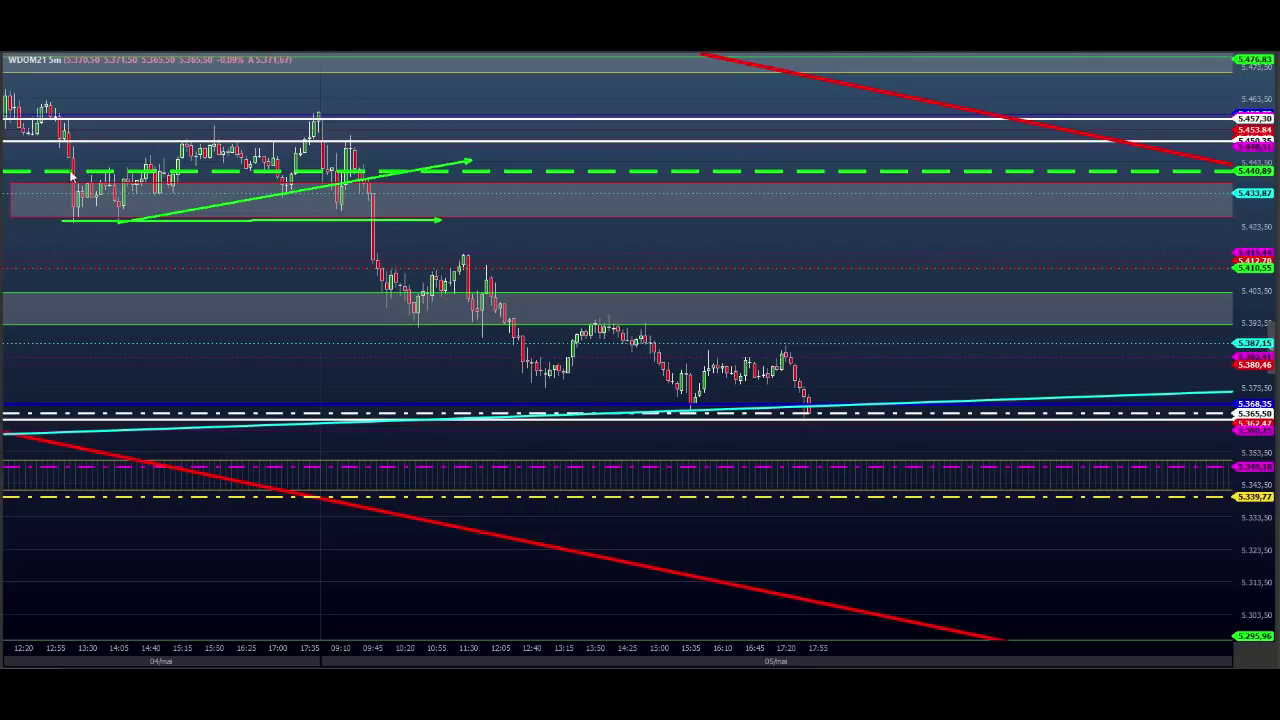
mouse_move(71, 172)
left_mouse_down()
mouse_move(474, 84)
mouse_move(510, 96)
left_mouse_up()
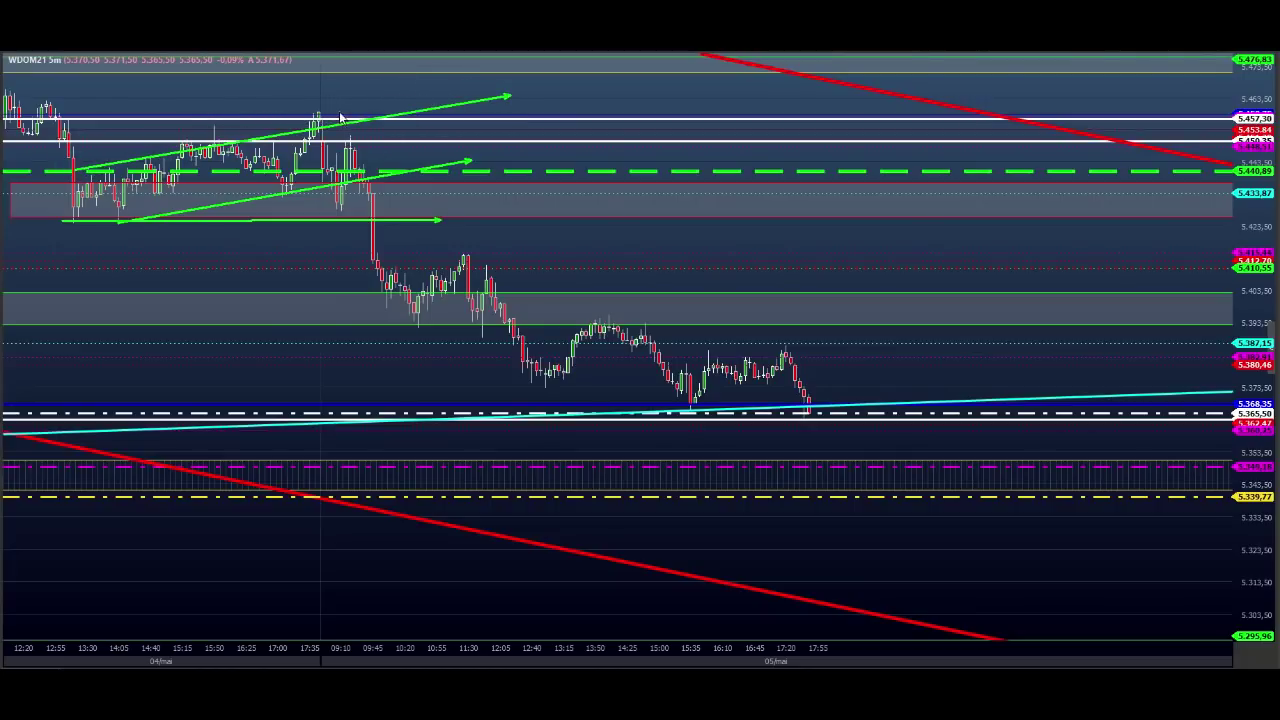
Step: Draw a green projection retesting the 5.457,30 area and rising into the zone around 5.476,83, with small arrows marking the target
mouse_move(340, 112)
left_mouse_down()
mouse_move(406, 116)
mouse_move(423, 67)
mouse_move(441, 77)
left_mouse_up()
left_click_drag(441, 77, 445, 58)
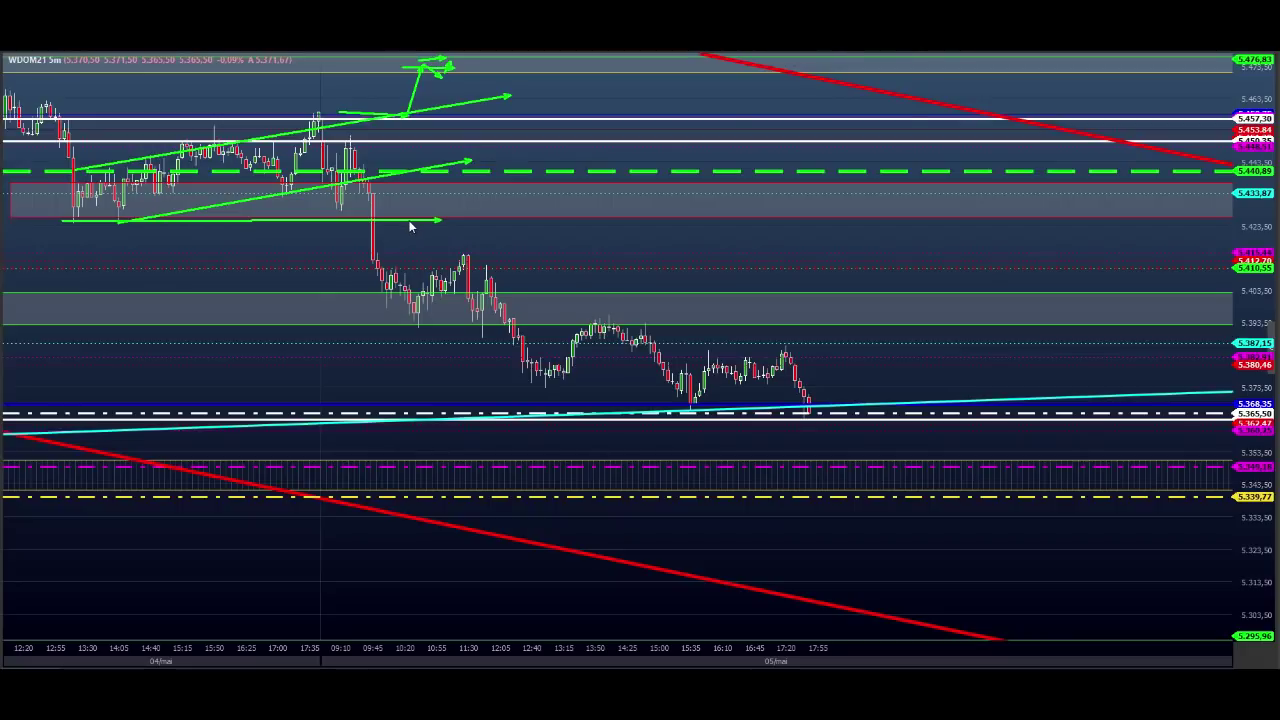
left_click_drag(405, 76, 424, 63)
Step: Mark the 5.453,84 resistance and the level near 5.445 with horizontal green arrows around the 04/mai close
left_click_drag(214, 131, 450, 133)
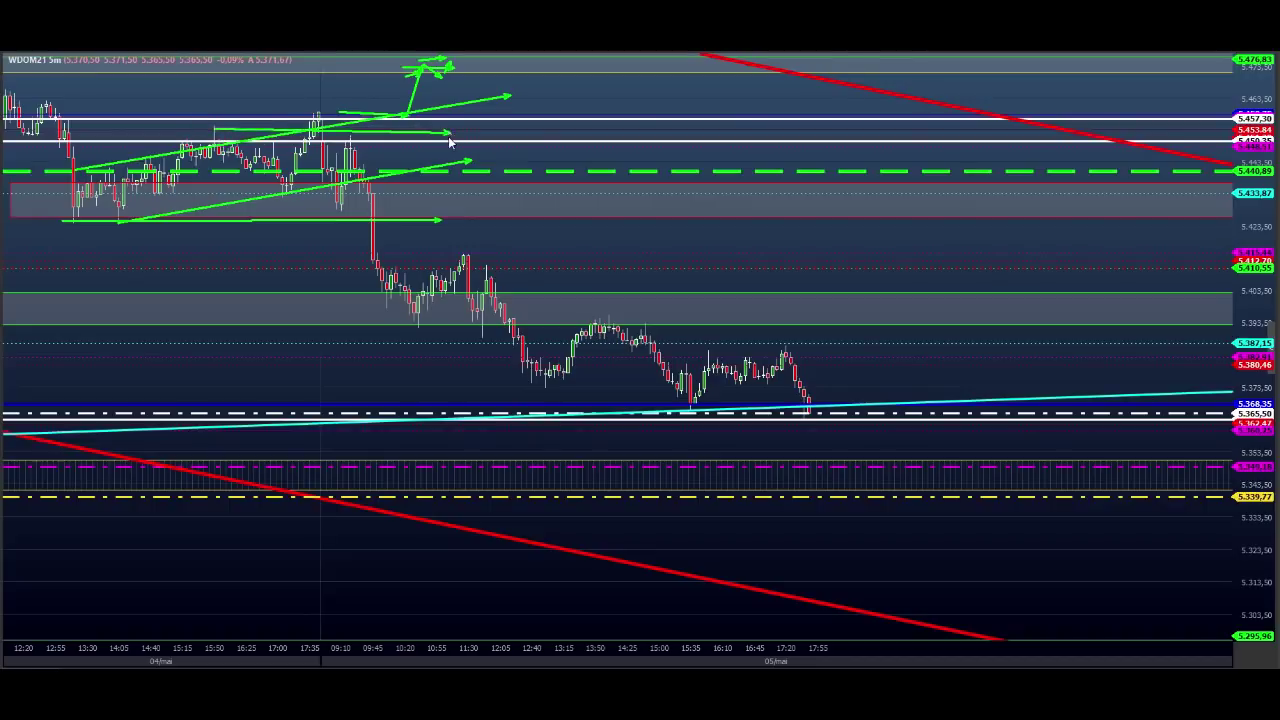
left_click_drag(22, 133, 471, 133)
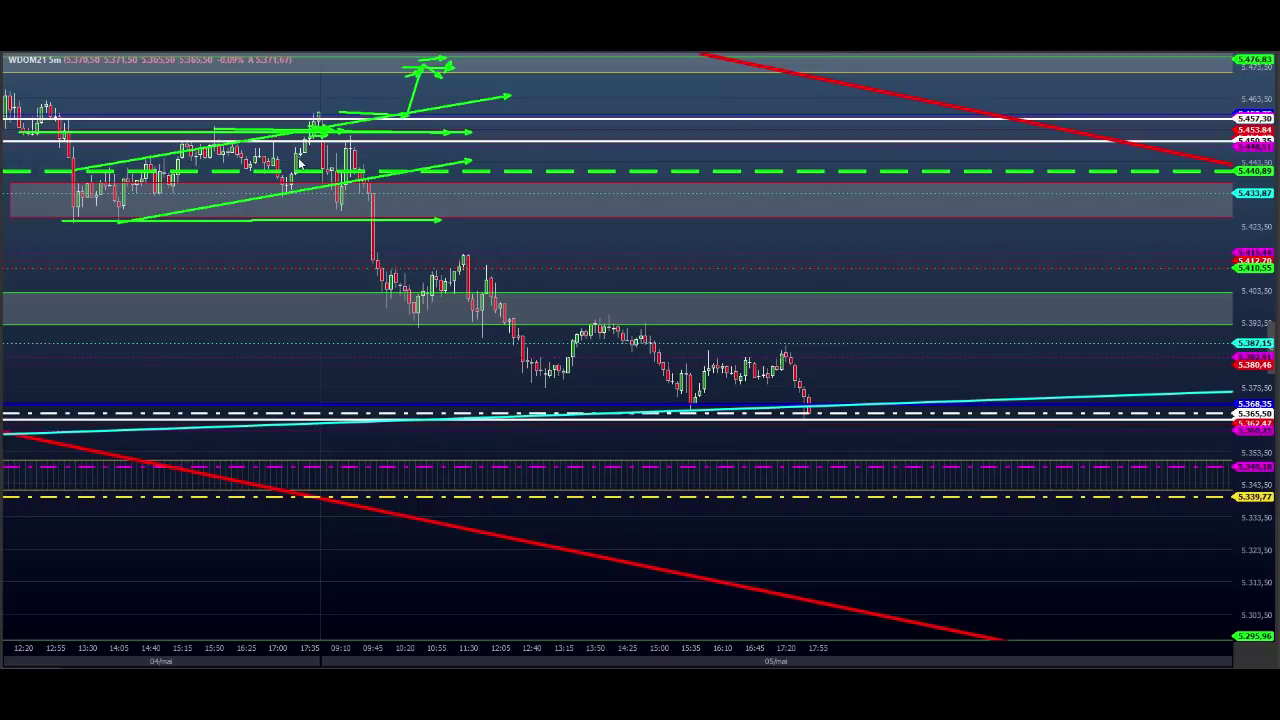
mouse_move(218, 154)
left_mouse_down()
mouse_move(351, 162)
mouse_move(339, 156)
left_mouse_up()
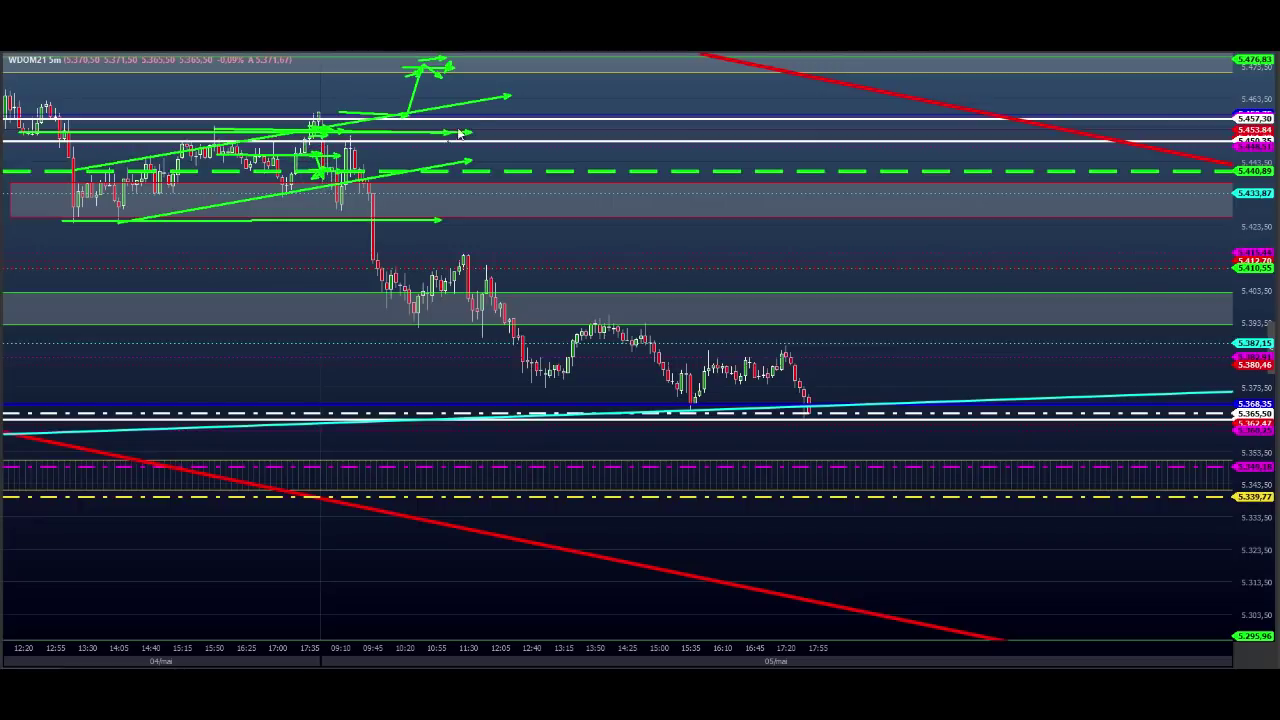
Step: Clear the drawn arrows and mark the 05/mai opening drop to the 09:10 low and the bounce to about 5.448
key("Escape")
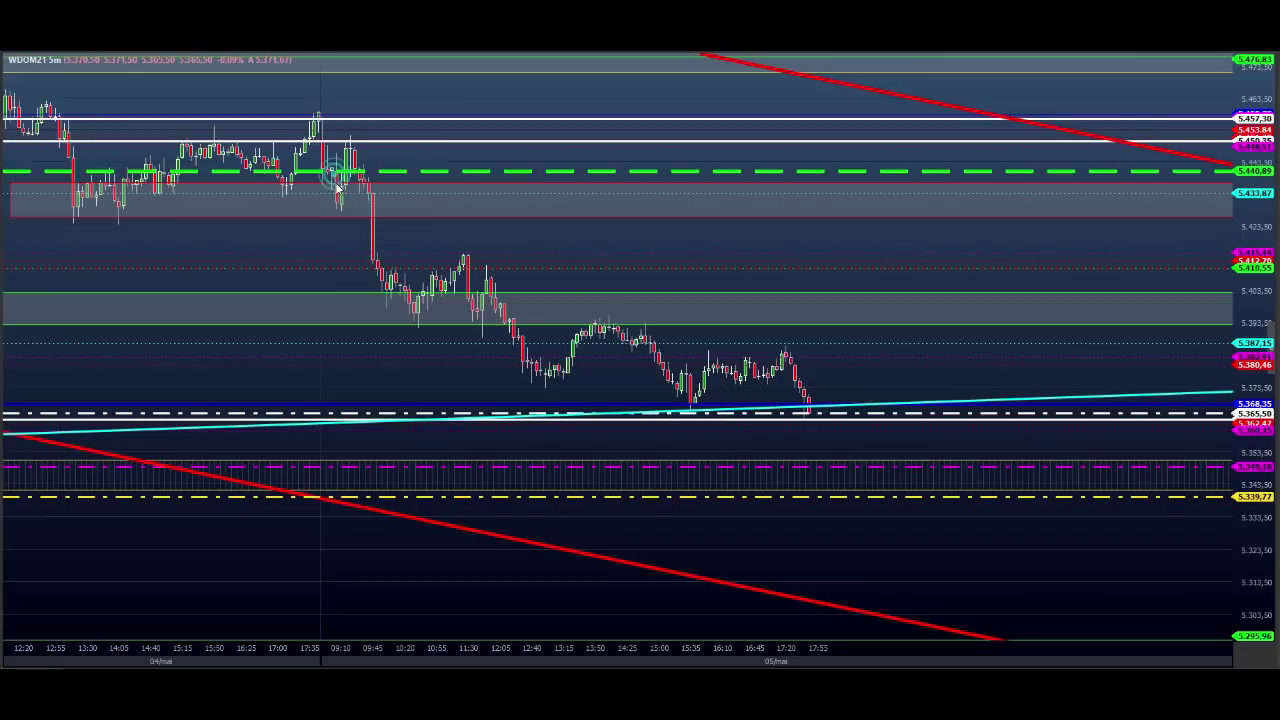
left_click_drag(335, 206, 345, 206)
mouse_move(344, 193)
left_mouse_down()
mouse_move(350, 150)
mouse_move(367, 149)
left_mouse_up()
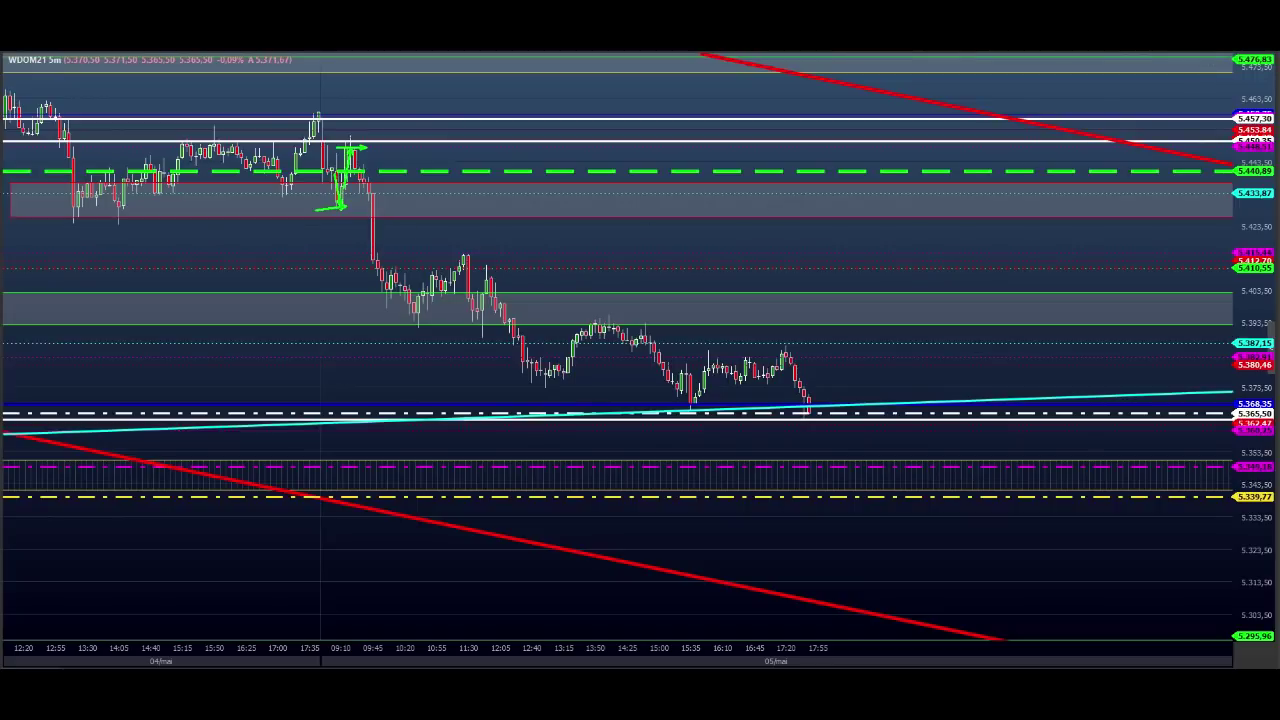
Step: Clear the opening-move arrows, point a green arrow at the 05/mai morning high near 5.450,35, and clear that arrow too
key("Escape")
left_click_drag(436, 93, 362, 154)
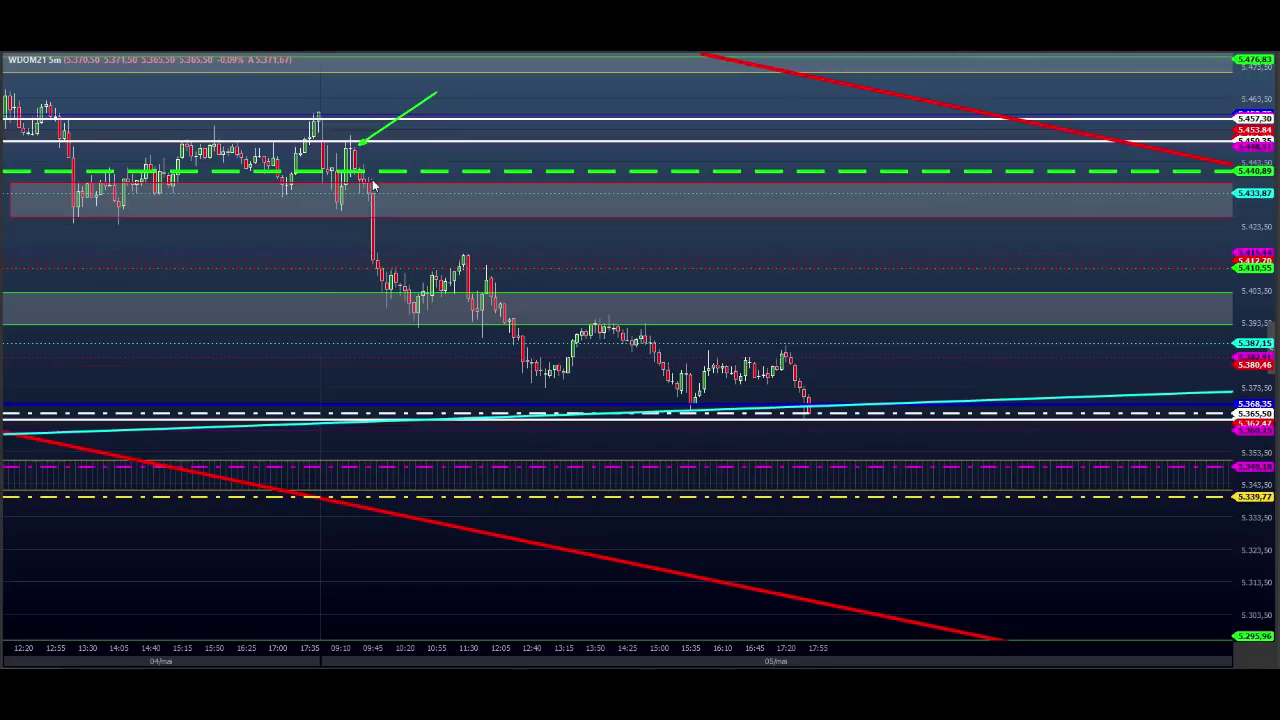
key("Escape")
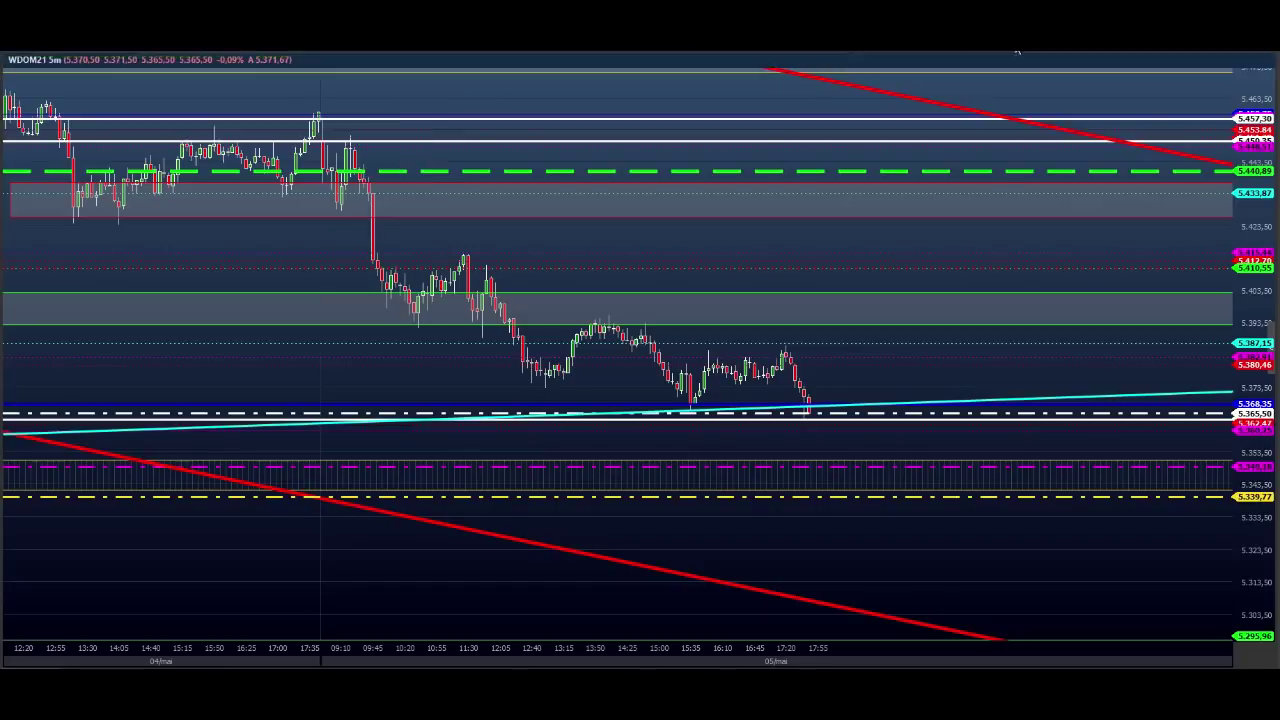
Step: Enlarge and reposition the WDOM21 chart to show the 04/mai afternoon through the 05/mai close, with the price scale stretched
scroll(1178, 108, "up", 4)
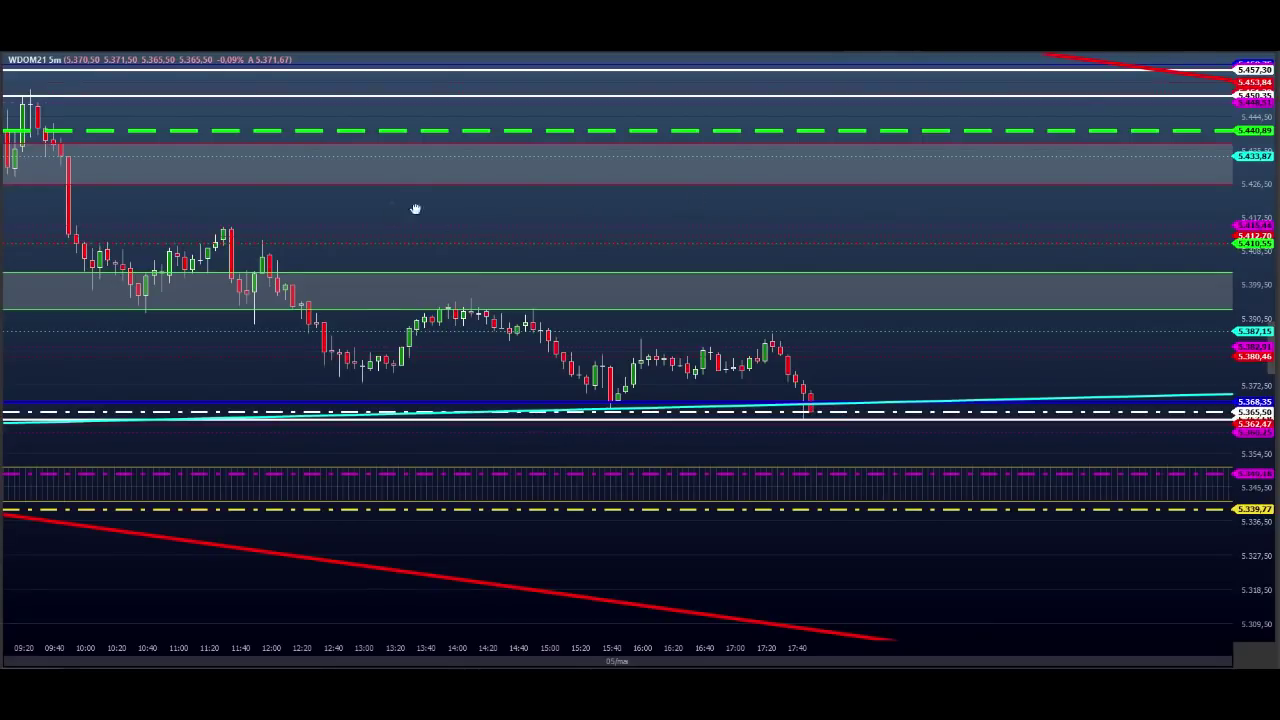
left_click_drag(414, 206, 733, 281)
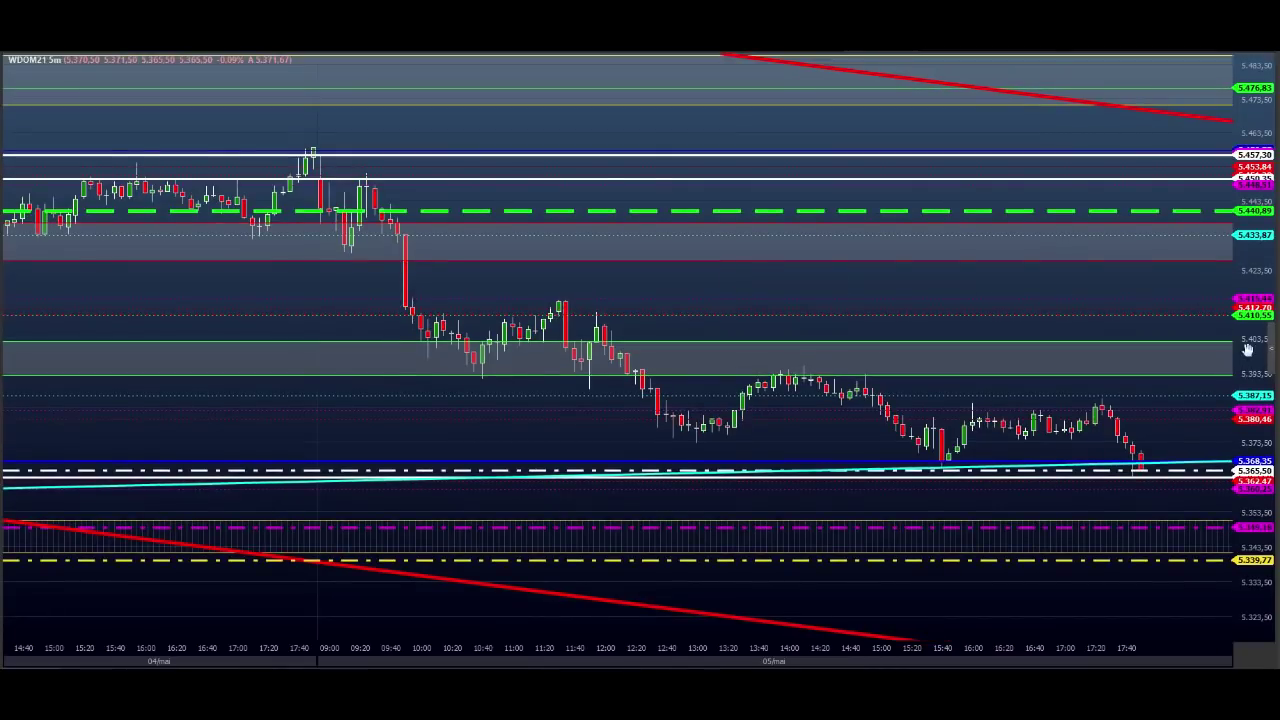
left_click_drag(1245, 310, 1243, 370)
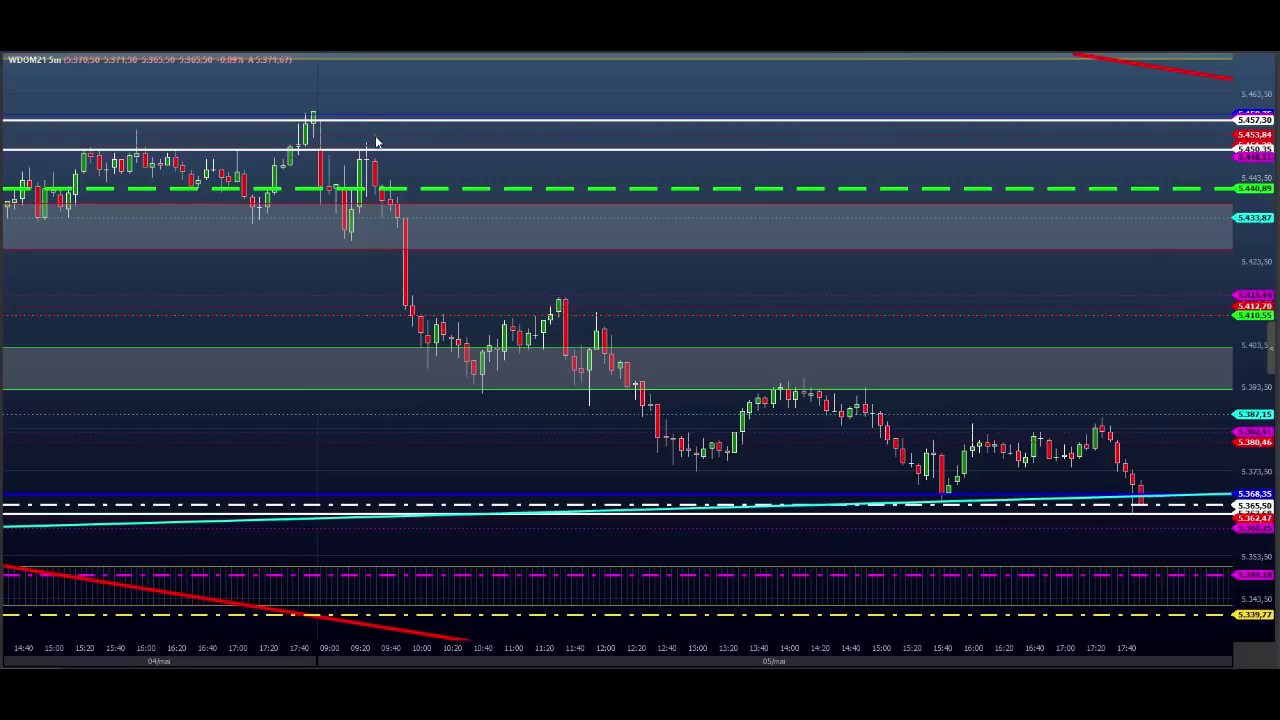
Step: Mark the 05/mai morning high near 5.450,35 and the lows in the green support band with green arrows, and clear them
mouse_move(370, 137)
left_mouse_down()
mouse_move(440, 135)
mouse_move(440, 84)
left_mouse_up()
mouse_move(373, 151)
left_mouse_down()
mouse_move(373, 163)
mouse_move(422, 158)
mouse_move(365, 150)
mouse_move(425, 133)
left_mouse_up()
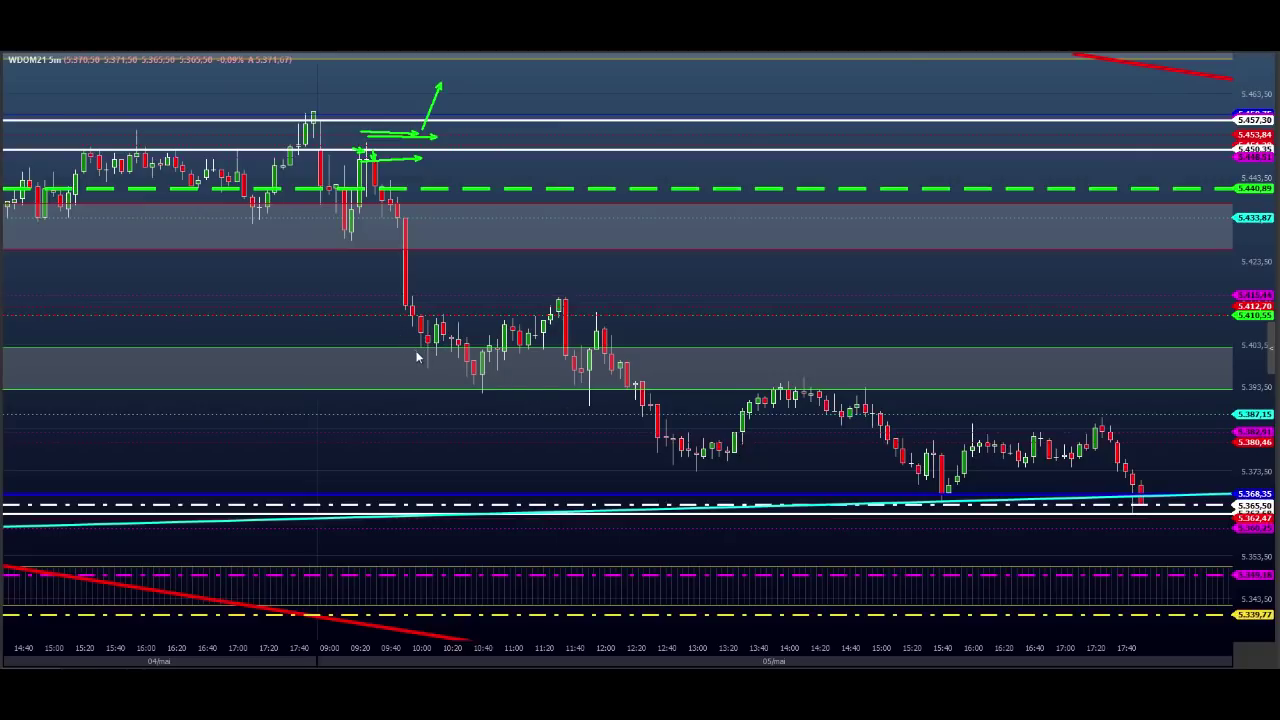
left_click_drag(463, 381, 479, 389)
left_click_drag(404, 339, 433, 351)
key("Escape")
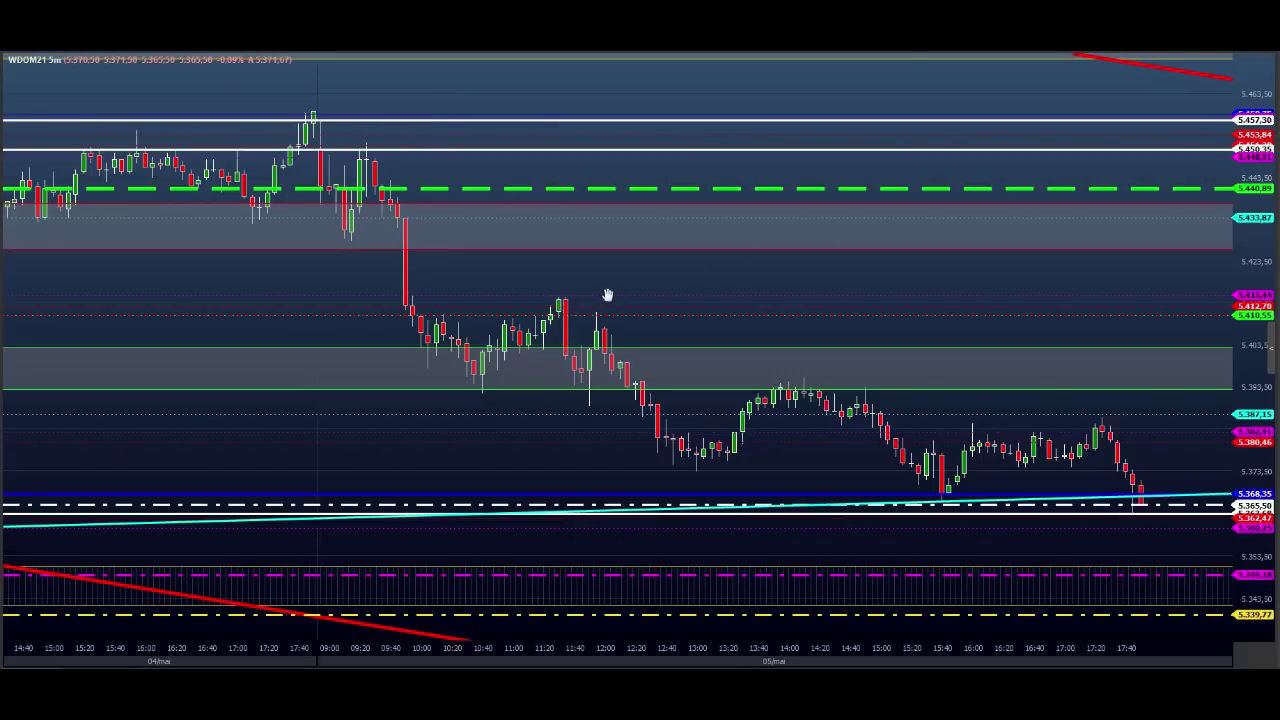
Step: Point green arrows at the 10:00 and 10:40 lows in the green support band and at the 5.410,55 resistance
left_click_drag(586, 312, 1142, 100)
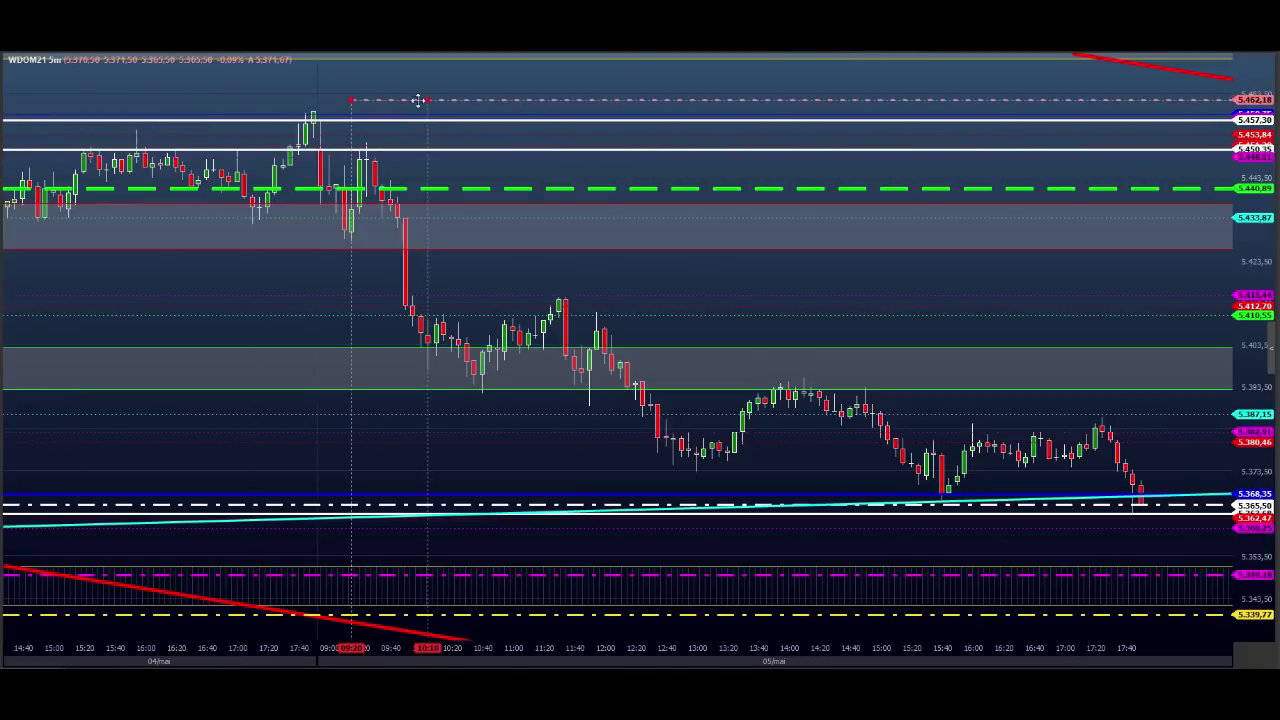
left_click_drag(404, 100, 1049, 109)
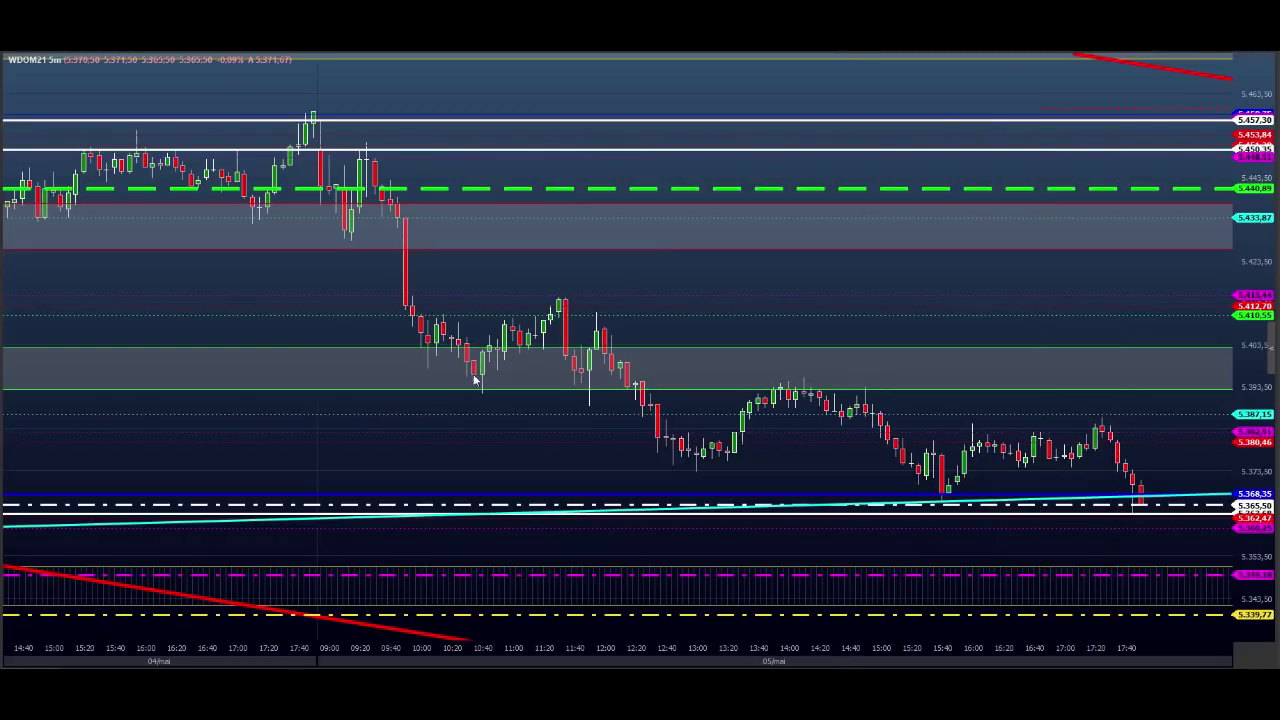
left_click_drag(398, 362, 447, 363)
left_click(523, 312)
left_click_drag(505, 312, 570, 314)
mouse_move(463, 366)
left_mouse_down()
mouse_move(512, 363)
mouse_move(505, 396)
left_mouse_up()
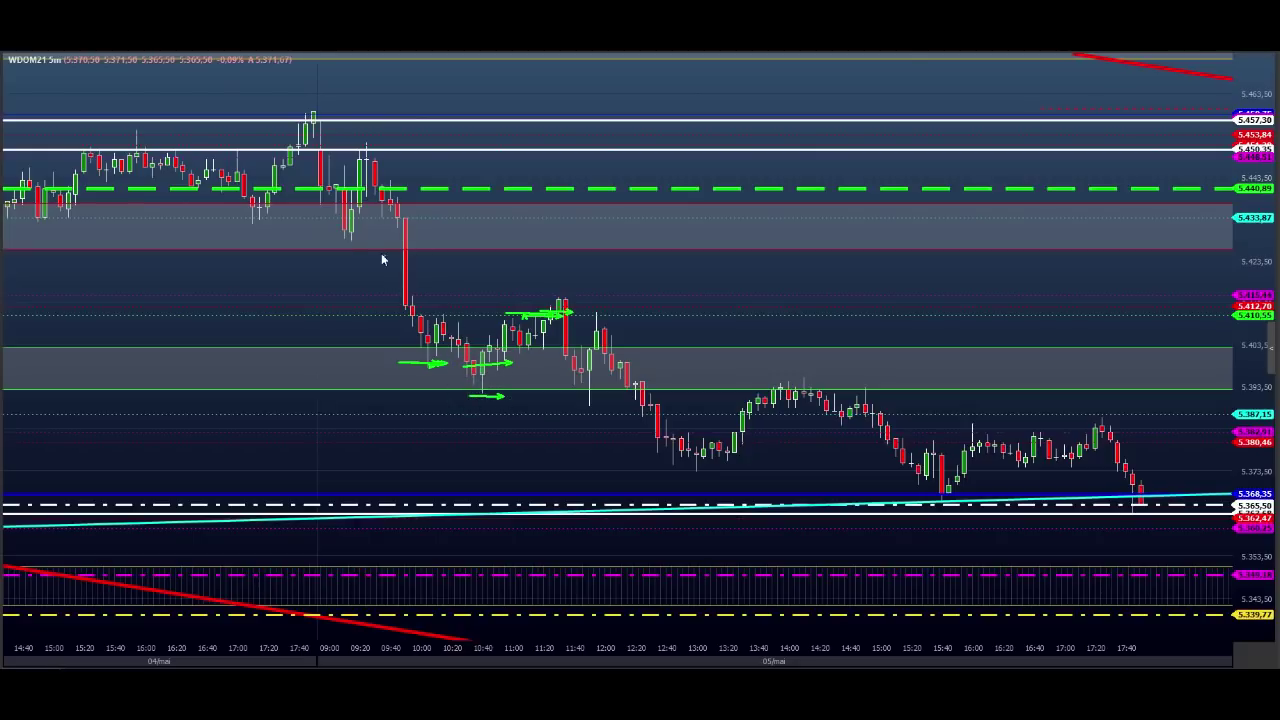
Step: Mark the steep 09:50 drop with arrows and run a chain of downward arrows at 10:55 to below 5.339,77
mouse_move(362, 255)
left_mouse_down()
mouse_move(400, 268)
mouse_move(412, 322)
left_mouse_up()
left_click_drag(500, 377, 504, 398)
left_click_drag(504, 414, 505, 430)
left_click_drag(505, 446, 508, 507)
left_click_drag(507, 518, 507, 532)
left_click_drag(507, 545, 511, 619)
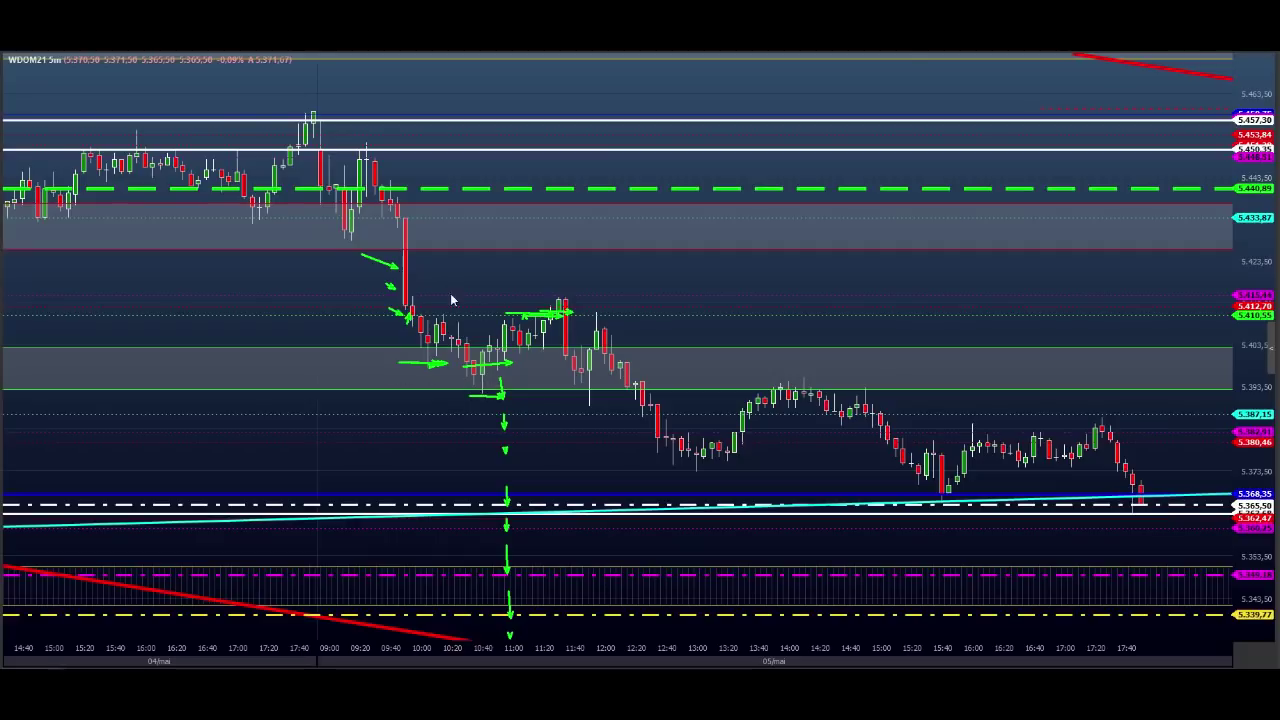
Step: Extend the 5.410,55 resistance arrow and draw the fall through the green band's lower edge toward 5.362,47, and clear all arrows
left_click_drag(505, 313, 630, 310)
mouse_move(383, 191)
left_mouse_down()
mouse_move(452, 371)
mouse_move(492, 416)
mouse_move(543, 525)
mouse_move(1015, 510)
left_mouse_up()
left_click_drag(443, 393, 545, 395)
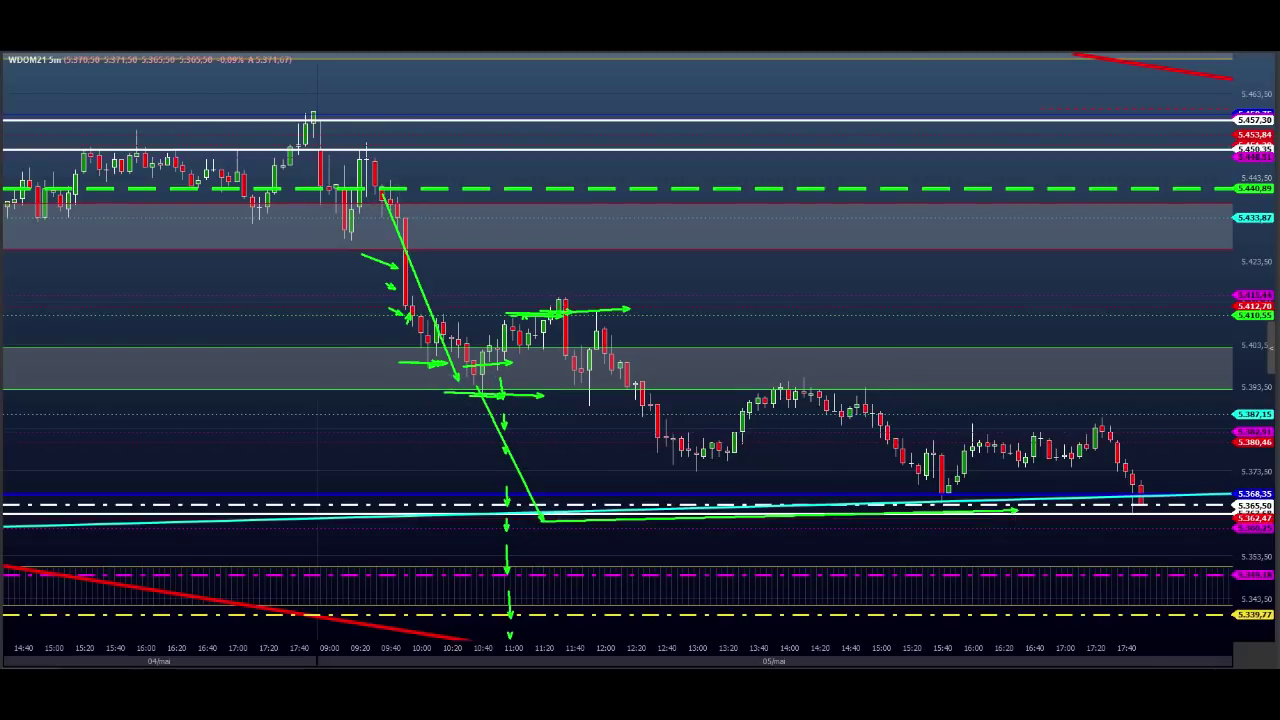
key("Escape")
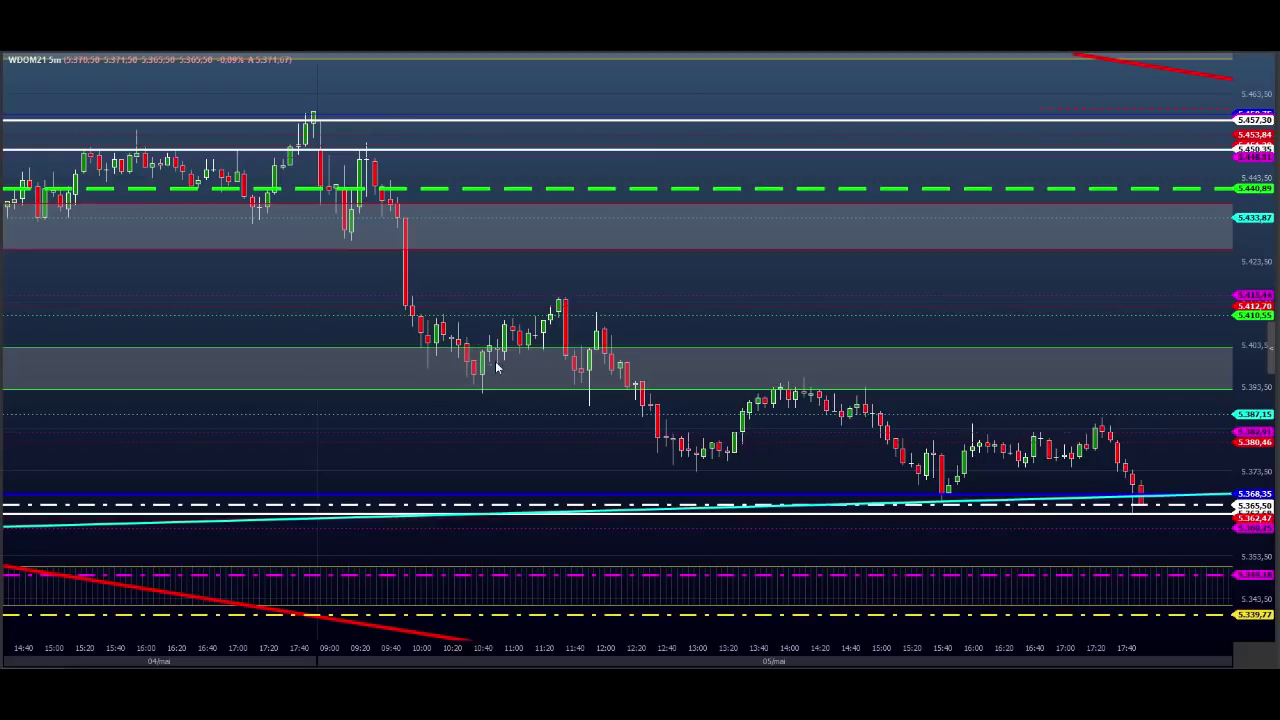
Step: Clear the arrow on the rise from the 10:40 low and mark the 11:30 top, its pullback and the noon rebound
mouse_move(481, 379)
left_mouse_down()
mouse_move(560, 302)
mouse_move(514, 314)
mouse_move(566, 316)
mouse_move(592, 291)
mouse_move(574, 308)
mouse_move(582, 321)
mouse_move(556, 320)
mouse_move(565, 297)
mouse_move(590, 291)
mouse_move(576, 306)
mouse_move(595, 290)
left_mouse_up()
key("Escape")
left_click(566, 291)
left_click_drag(557, 355, 567, 352)
mouse_move(583, 296)
left_mouse_down()
mouse_move(614, 291)
mouse_move(571, 363)
mouse_move(607, 297)
mouse_move(621, 296)
left_mouse_up()
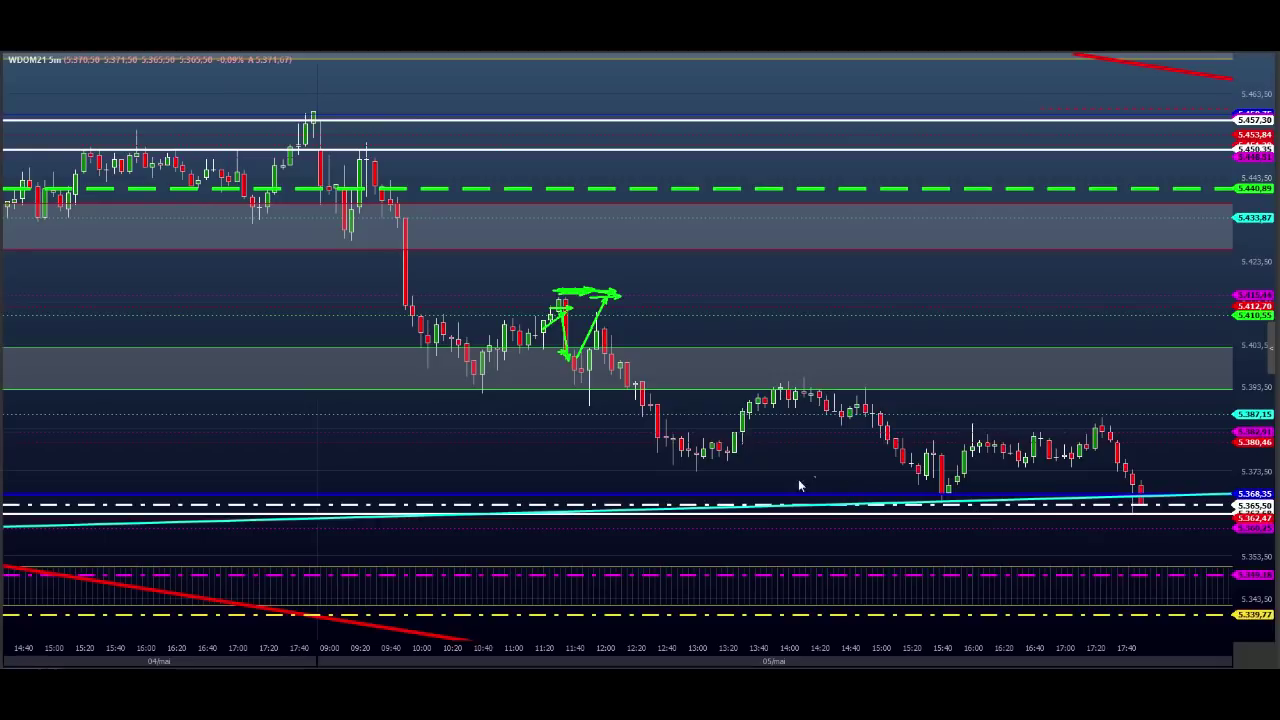
Step: Mark the 13:00 bottom near 5.380,46 and the rise to the green band's lower edge around 14:00, and clear all arrows
left_click(636, 432)
left_click(688, 435)
mouse_move(663, 431)
left_mouse_down()
mouse_move(652, 433)
mouse_move(674, 439)
mouse_move(685, 464)
mouse_move(706, 433)
mouse_move(724, 457)
left_mouse_up()
mouse_move(726, 456)
left_mouse_down()
mouse_move(734, 430)
mouse_move(745, 445)
mouse_move(778, 398)
mouse_move(808, 392)
mouse_move(795, 382)
mouse_move(770, 402)
mouse_move(772, 382)
left_mouse_up()
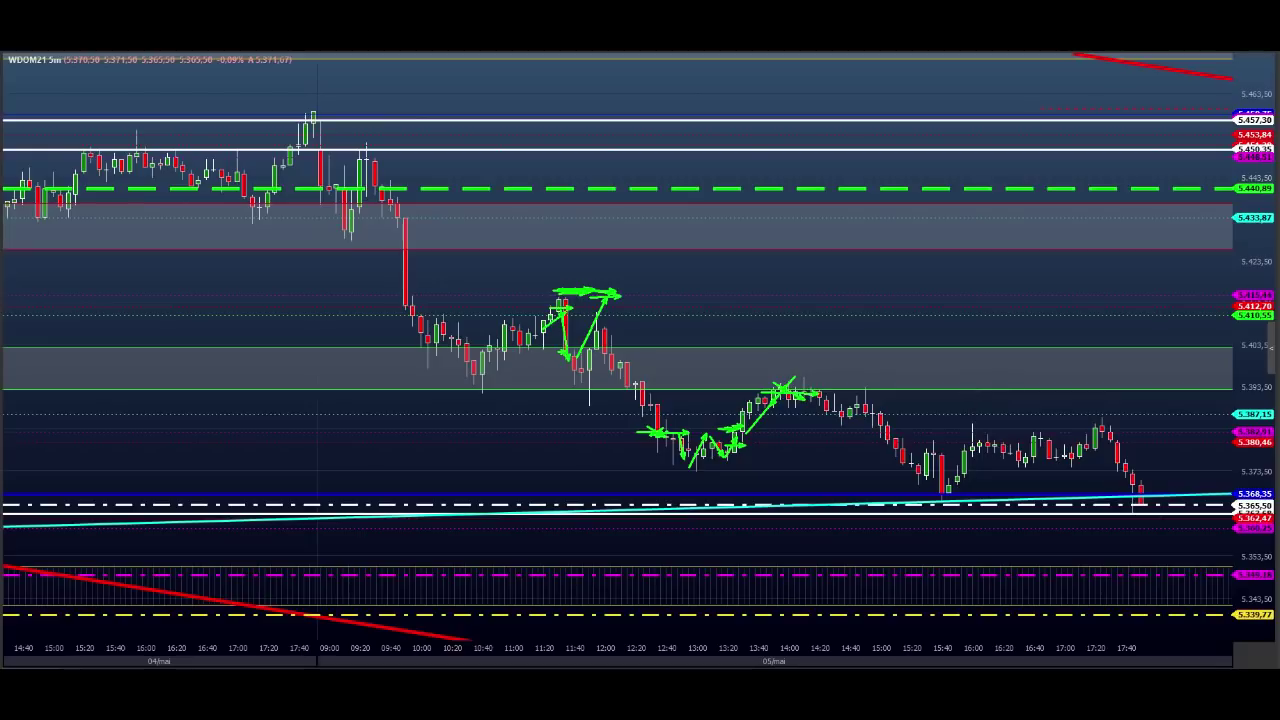
key("Escape")
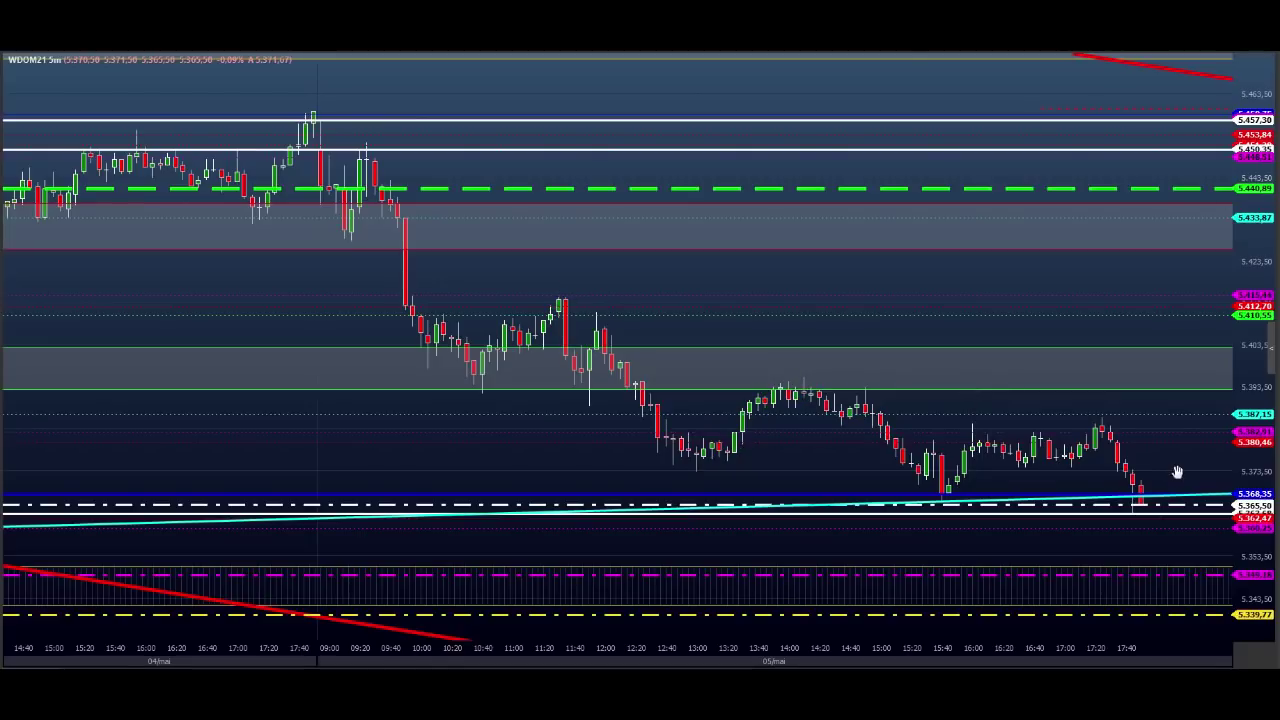
Step: Reposition the WDOM21 chart around the 05/mai close with empty space after it, and compress the price scale
mouse_move(1174, 471)
left_mouse_down()
mouse_move(1053, 412)
mouse_move(974, 420)
mouse_move(920, 374)
mouse_move(829, 369)
left_mouse_up()
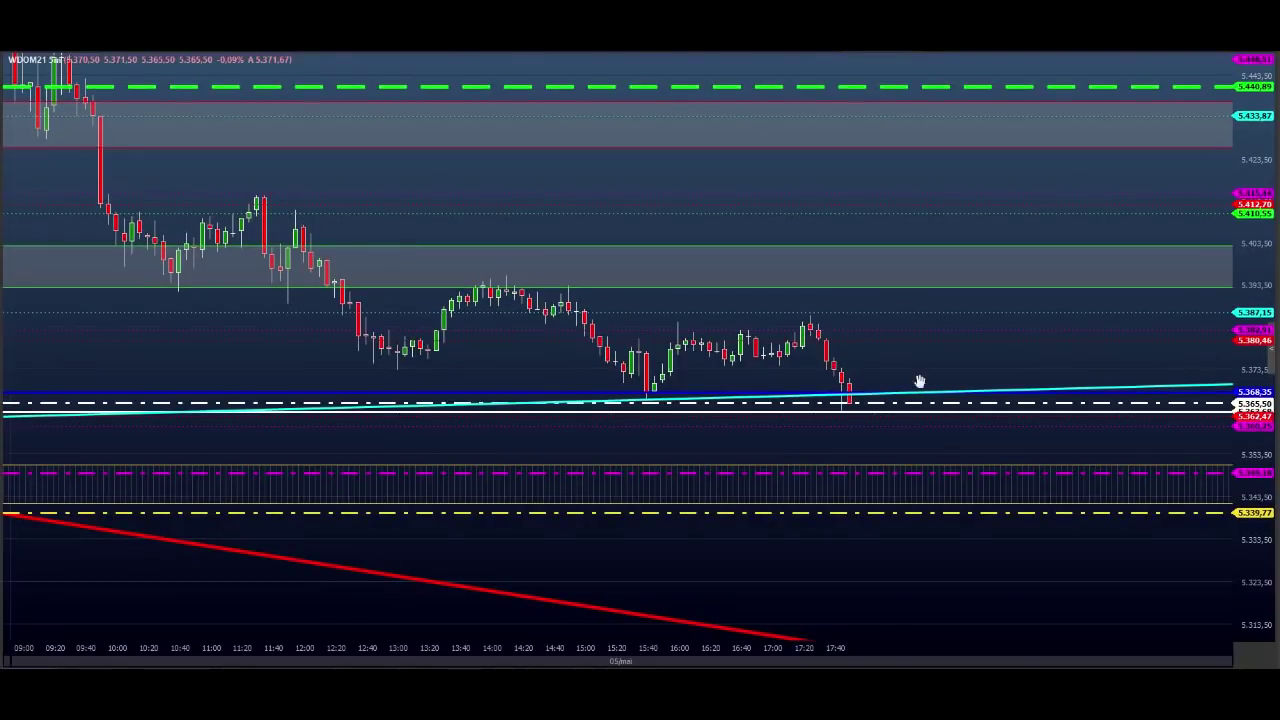
left_click_drag(910, 362, 948, 378)
left_click_drag(1263, 176, 1262, 220)
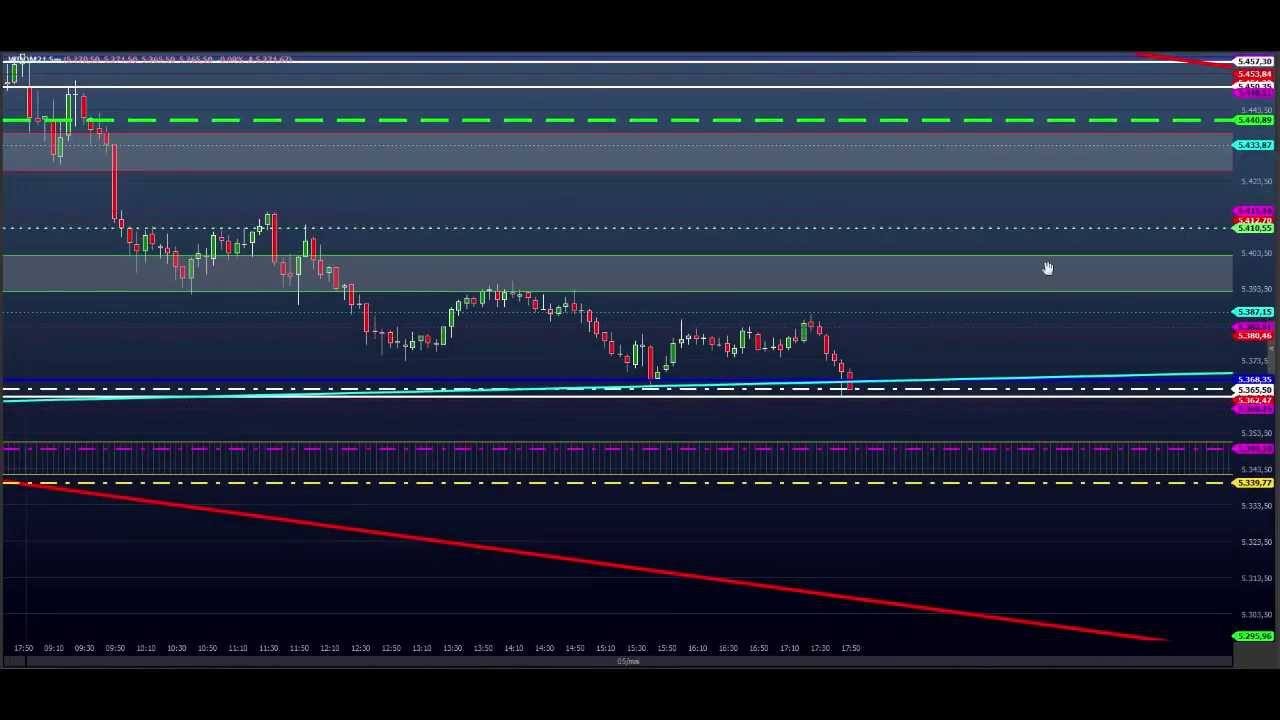
left_click_drag(904, 352, 928, 363)
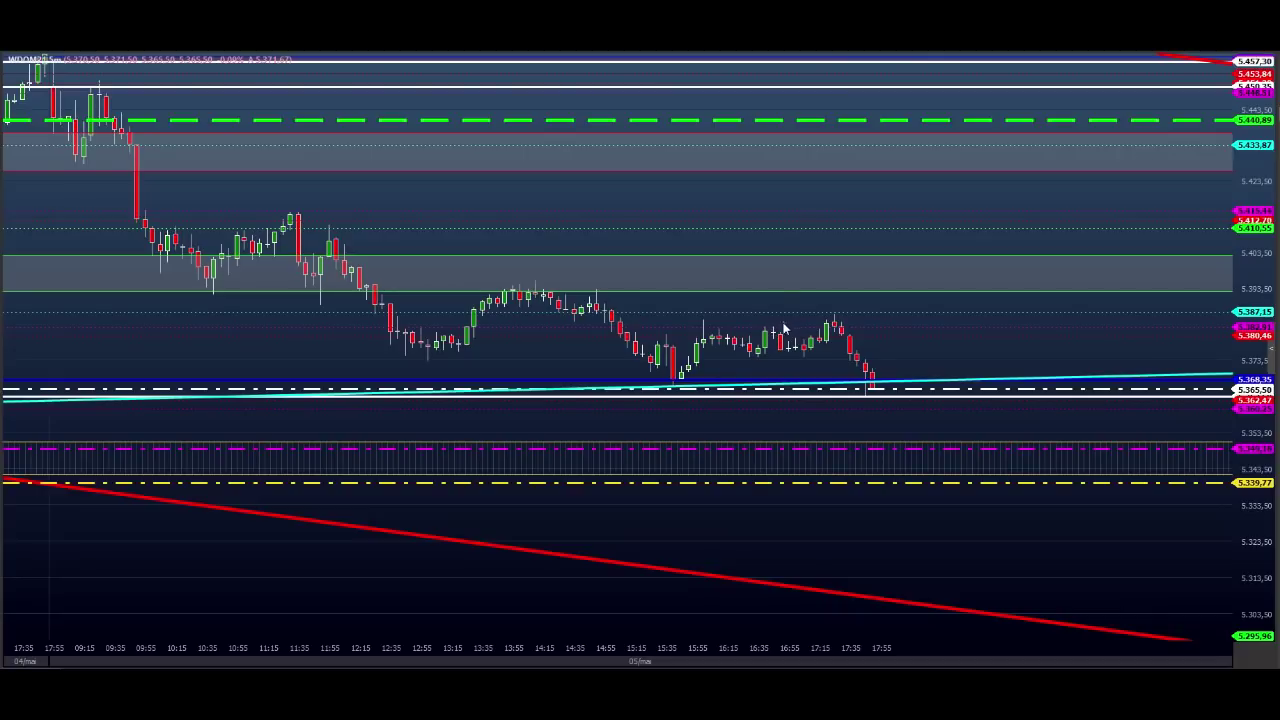
Step: Mark the 16:40 to 17:30 highs and the closing drop to the 5.365,50 area with green arrows, and clear them
mouse_move(767, 330)
left_mouse_down()
mouse_move(884, 332)
mouse_move(822, 325)
mouse_move(839, 312)
mouse_move(833, 337)
mouse_move(805, 340)
mouse_move(812, 350)
mouse_move(838, 318)
mouse_move(868, 392)
mouse_move(885, 386)
left_mouse_up()
left_click(836, 317)
left_click_drag(847, 333, 866, 388)
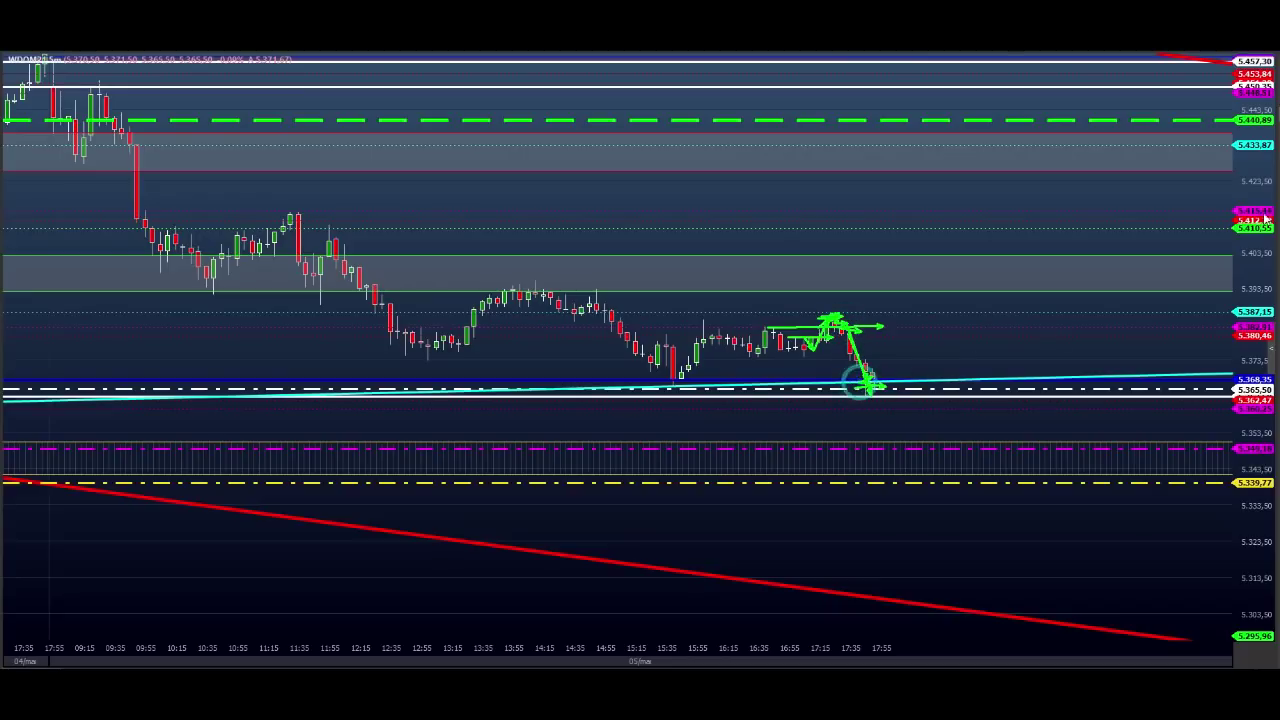
key("Escape")
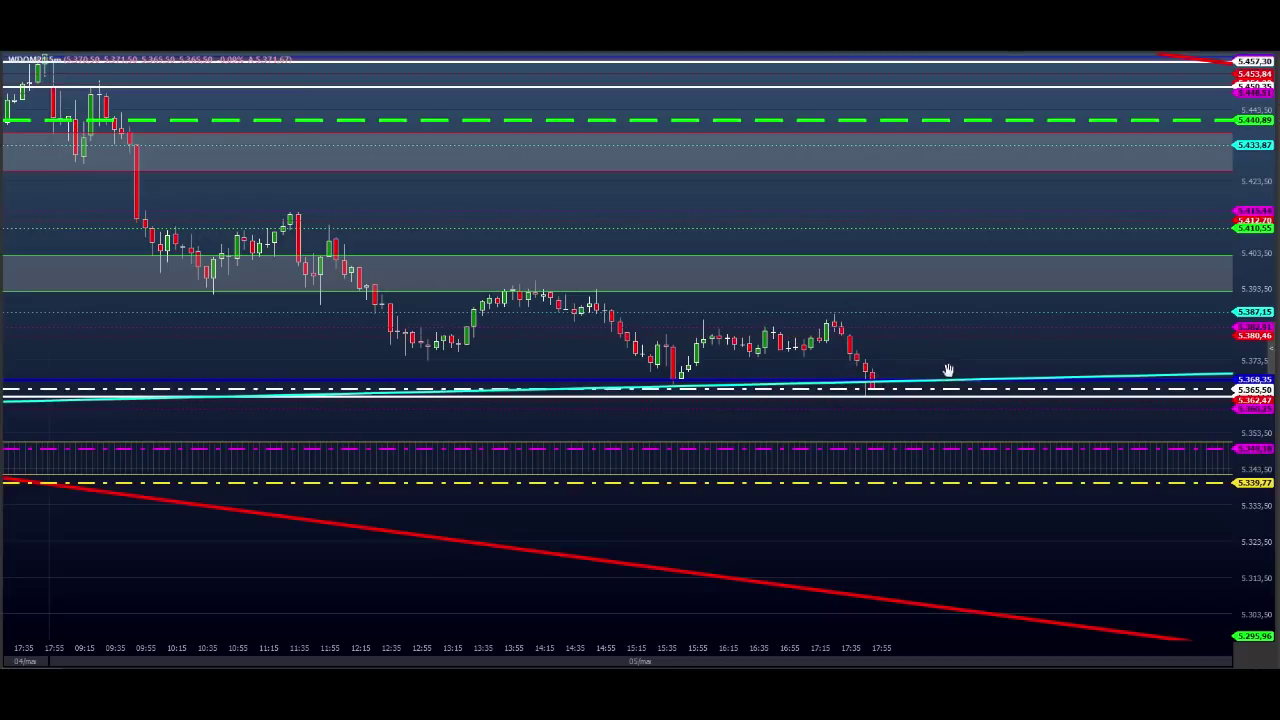
Step: Trace the rising cyan trendline with a green arrow, point short arrows down at it beyond the close, and clear them
left_click_drag(948, 370, 897, 366)
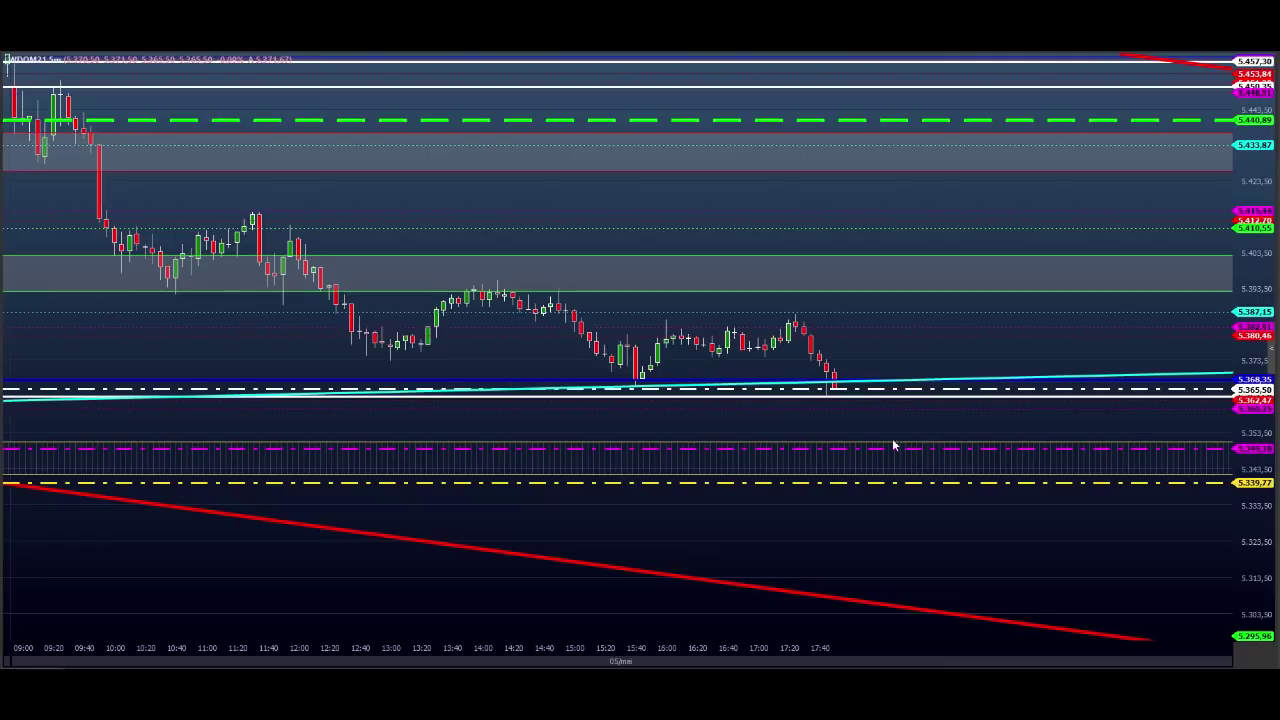
left_click_drag(502, 397, 1226, 373)
left_click_drag(859, 357, 900, 378)
left_click_drag(906, 363, 923, 375)
left_click_drag(928, 369, 950, 377)
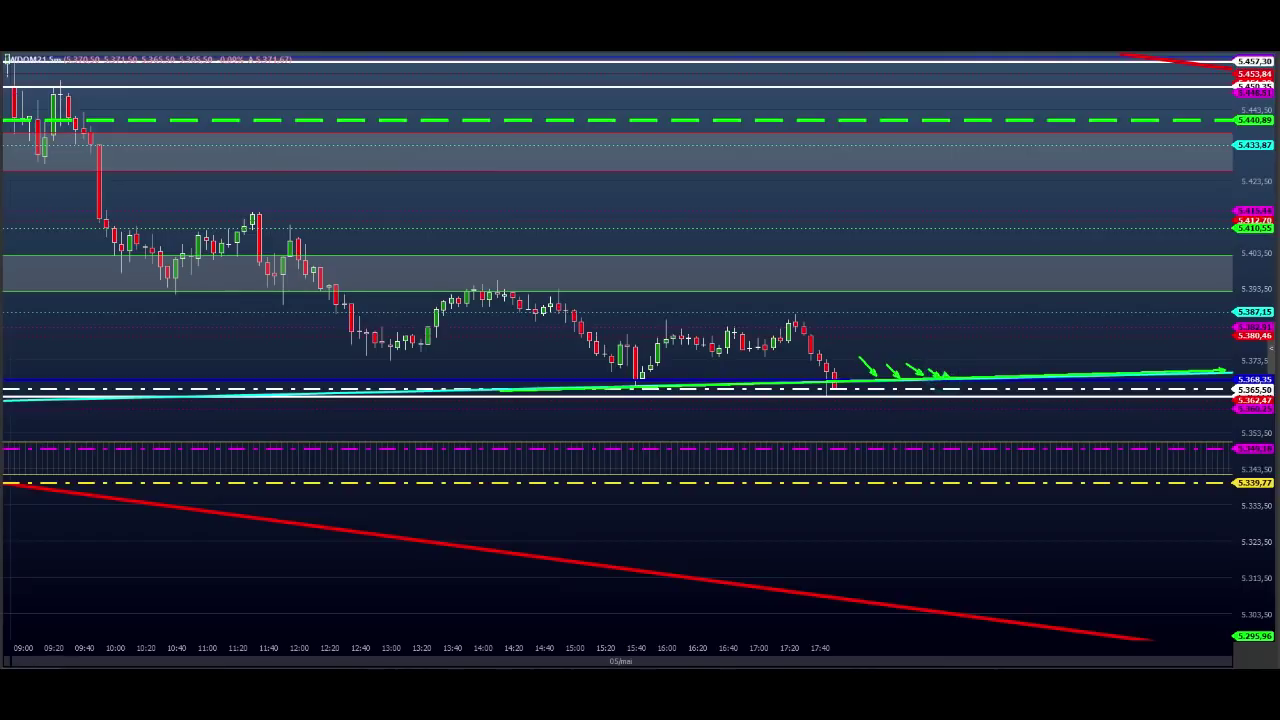
key("Escape")
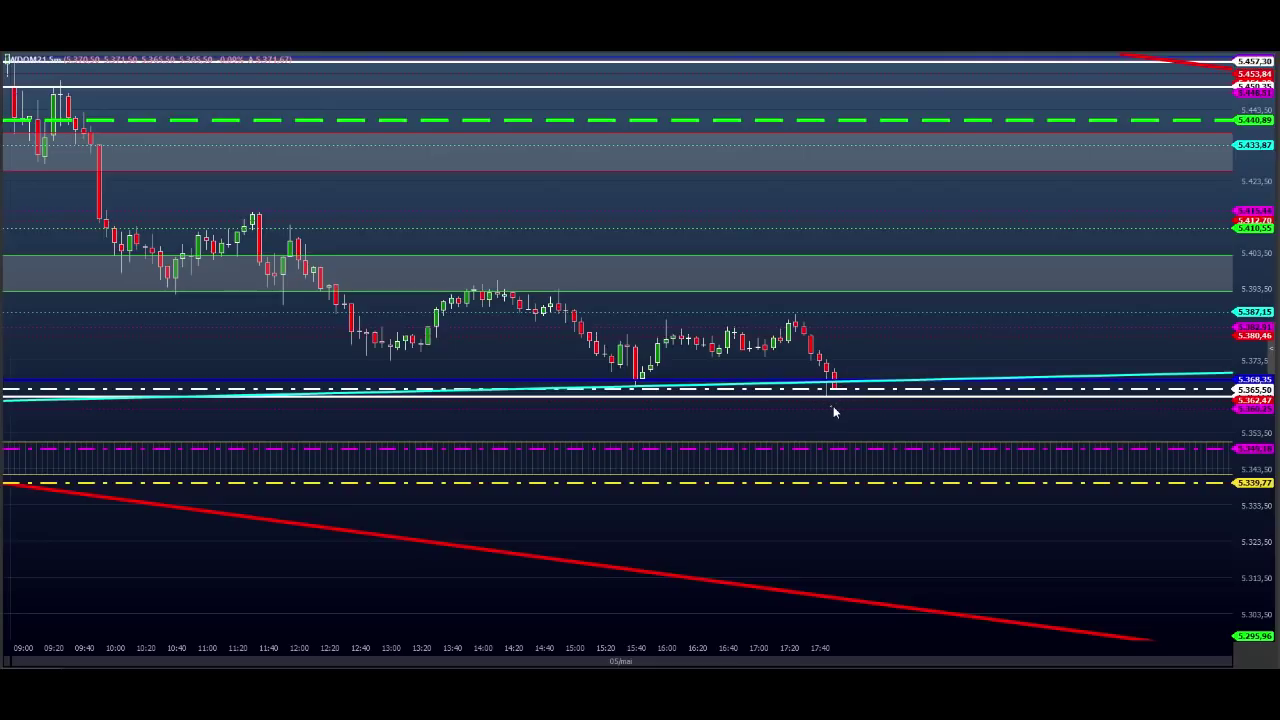
Step: Mark the 5.360, 5.350 and 5.339,77 levels in green and project a dip into the hatched zone bouncing to the cyan trendline
mouse_move(807, 411)
left_mouse_down()
mouse_move(860, 412)
mouse_move(853, 443)
mouse_move(866, 450)
mouse_move(850, 445)
left_mouse_up()
mouse_move(846, 484)
left_mouse_down()
mouse_move(845, 502)
mouse_move(876, 496)
mouse_move(876, 480)
mouse_move(808, 483)
mouse_move(846, 483)
left_mouse_up()
mouse_move(851, 418)
left_mouse_down()
mouse_move(873, 456)
mouse_move(918, 388)
left_mouse_up()
left_click(921, 384)
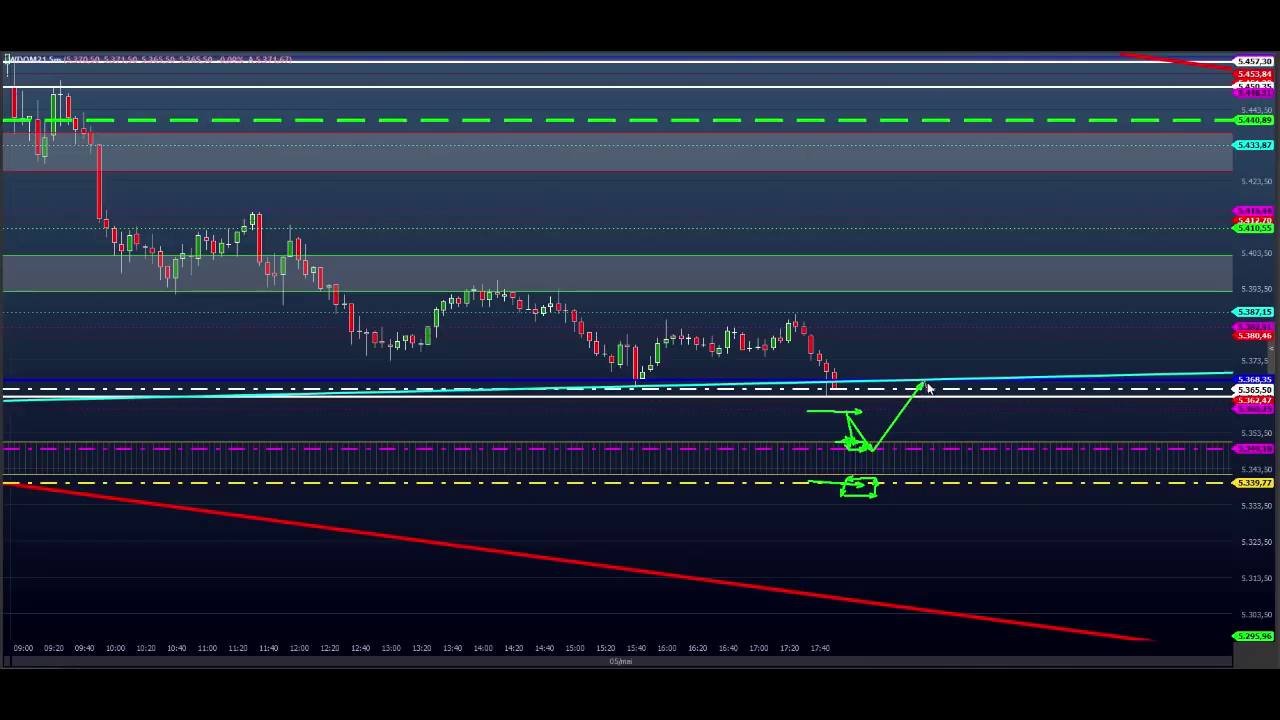
Step: Continue the green projection down to 5.339,77 and zigzag it up to the green band's lower edge near 5.393, ending on a pullback
left_click(965, 483)
left_click(993, 421)
left_click(1018, 455)
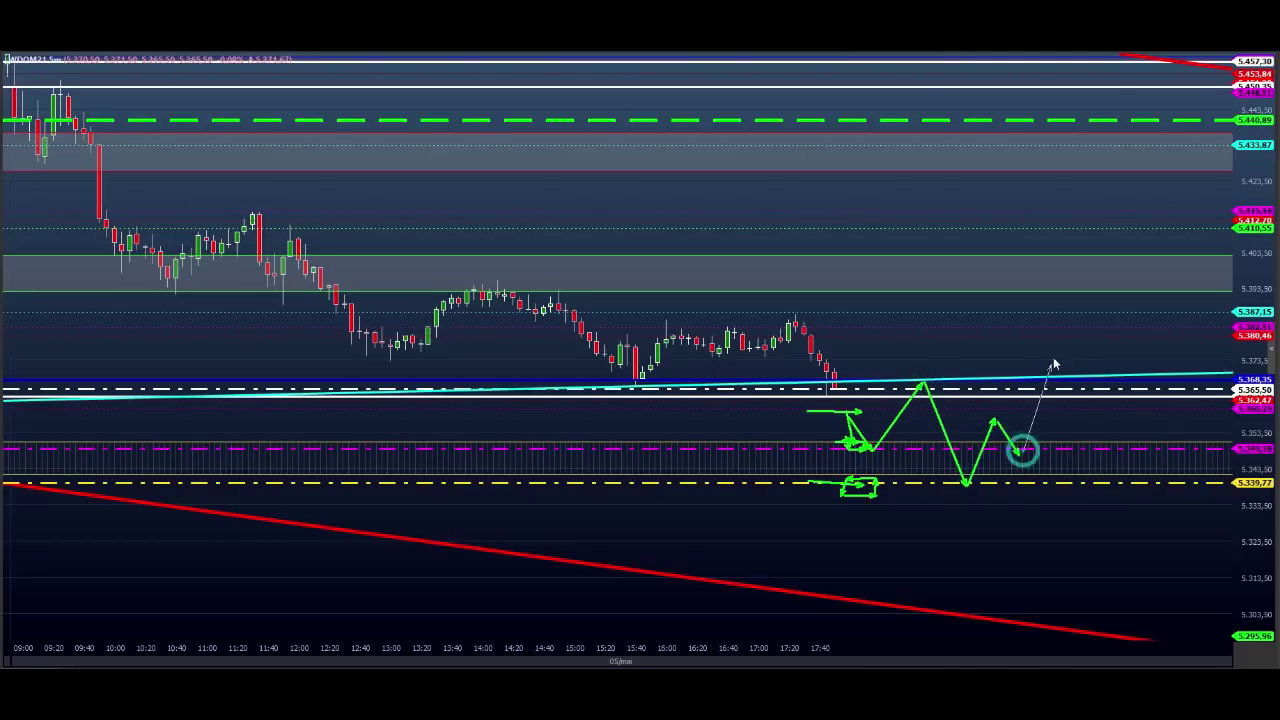
left_click(1067, 328)
left_click(1087, 356)
left_click(1113, 295)
left_click(1137, 333)
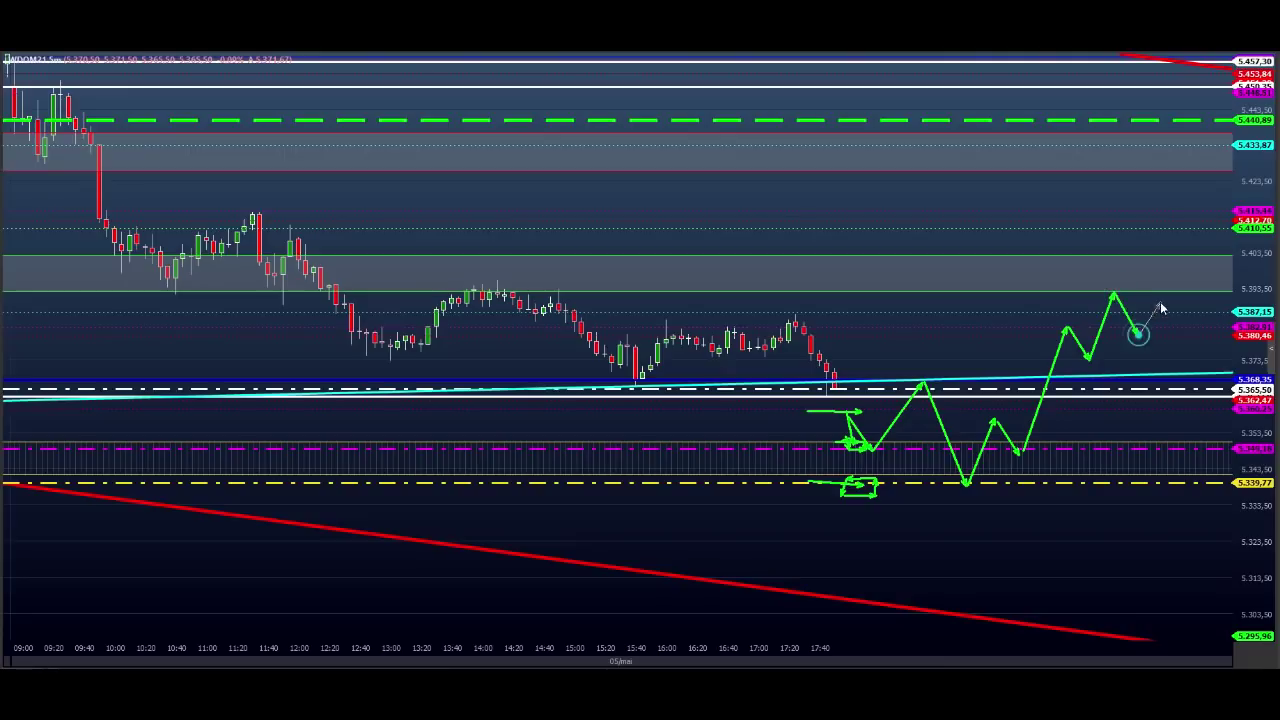
Step: Extend the green projection with a lower high near 5.390, a fall to about 5.360 and a bounce to the cyan trendline
left_click(1160, 303)
left_click(1180, 391)
left_click(1196, 367)
left_click(1205, 408)
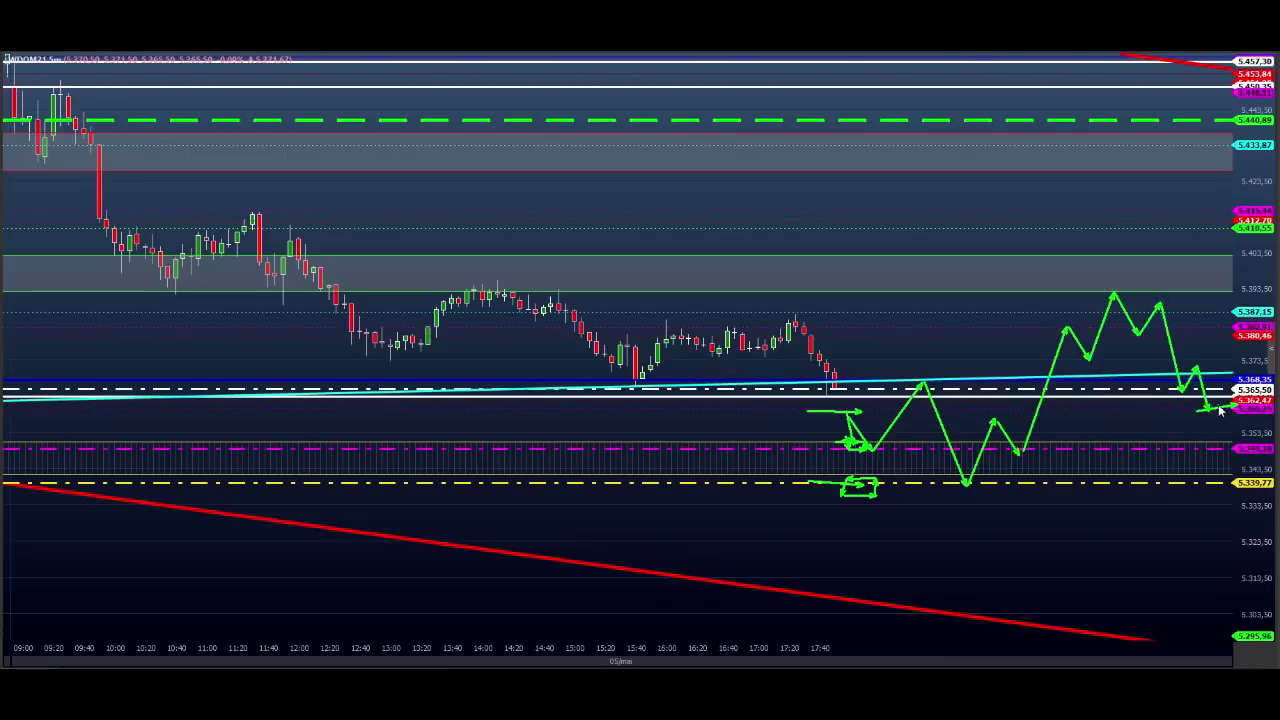
double_click(1237, 372)
Step: Highlight the zone from about 5.383 to 5.389 and the level near 5.350 with yellow bars
left_click_drag(566, 307, 1228, 327)
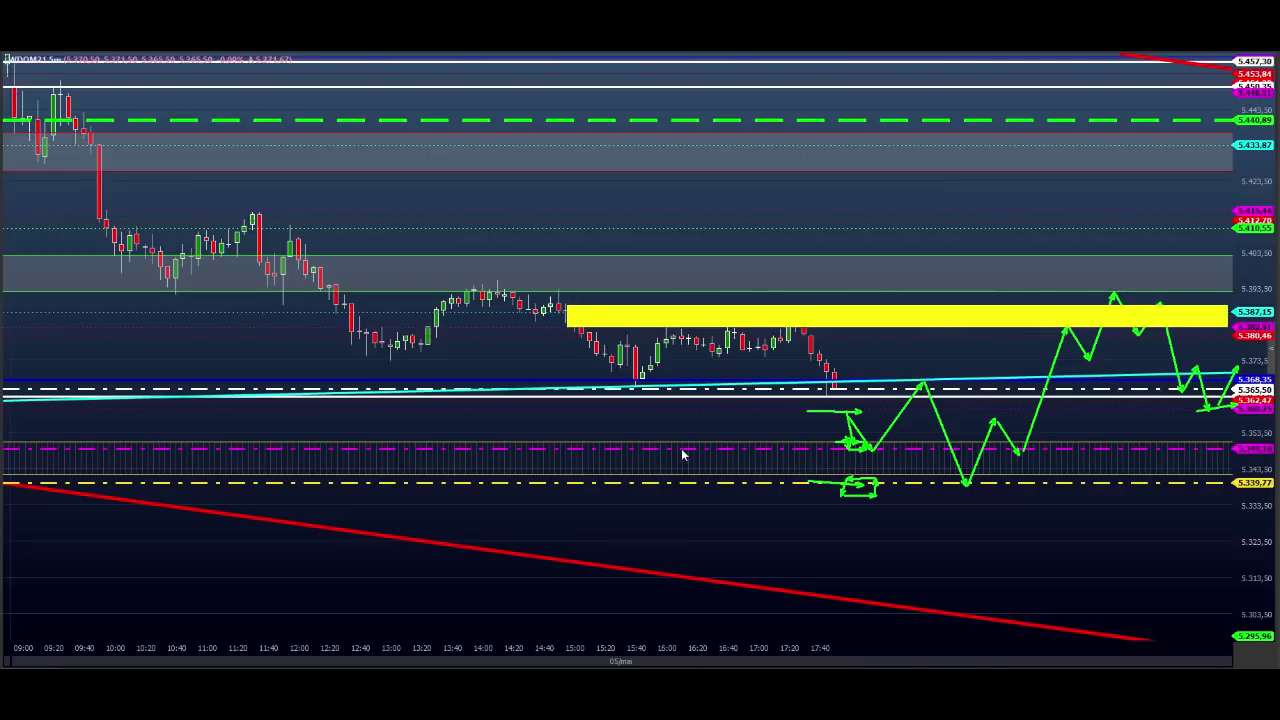
left_click_drag(683, 451, 1232, 443)
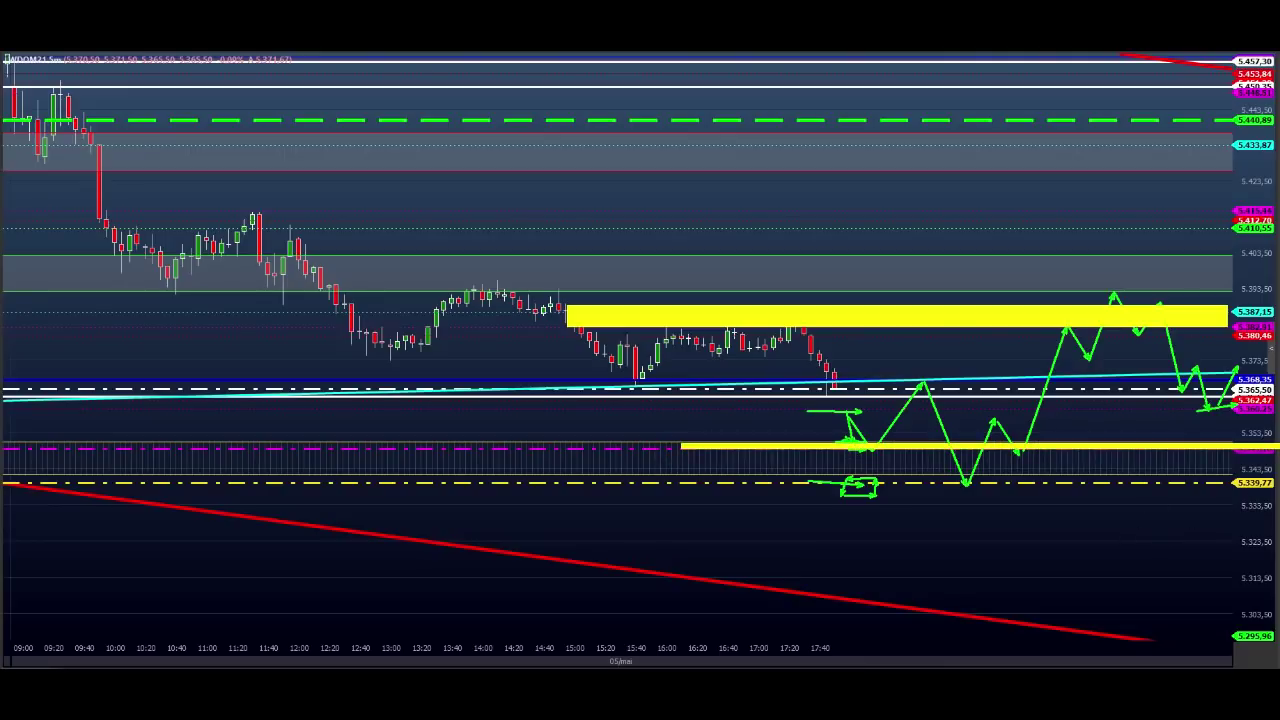
Step: Project in red a break below the 5.350 bar, a retest near 5.339,77 and a fall to consolidation around 5.295,96
left_click_drag(797, 312, 1128, 492)
mouse_move(1030, 440)
left_mouse_down()
mouse_move(1037, 540)
mouse_move(1058, 493)
left_mouse_up()
mouse_move(1058, 506)
left_mouse_down()
mouse_move(1067, 642)
mouse_move(1087, 609)
left_mouse_up()
left_click_drag(1087, 611, 1095, 649)
left_click_drag(1047, 607, 1114, 606)
mouse_move(1115, 611)
left_mouse_down()
mouse_move(1124, 642)
mouse_move(1029, 637)
left_mouse_up()
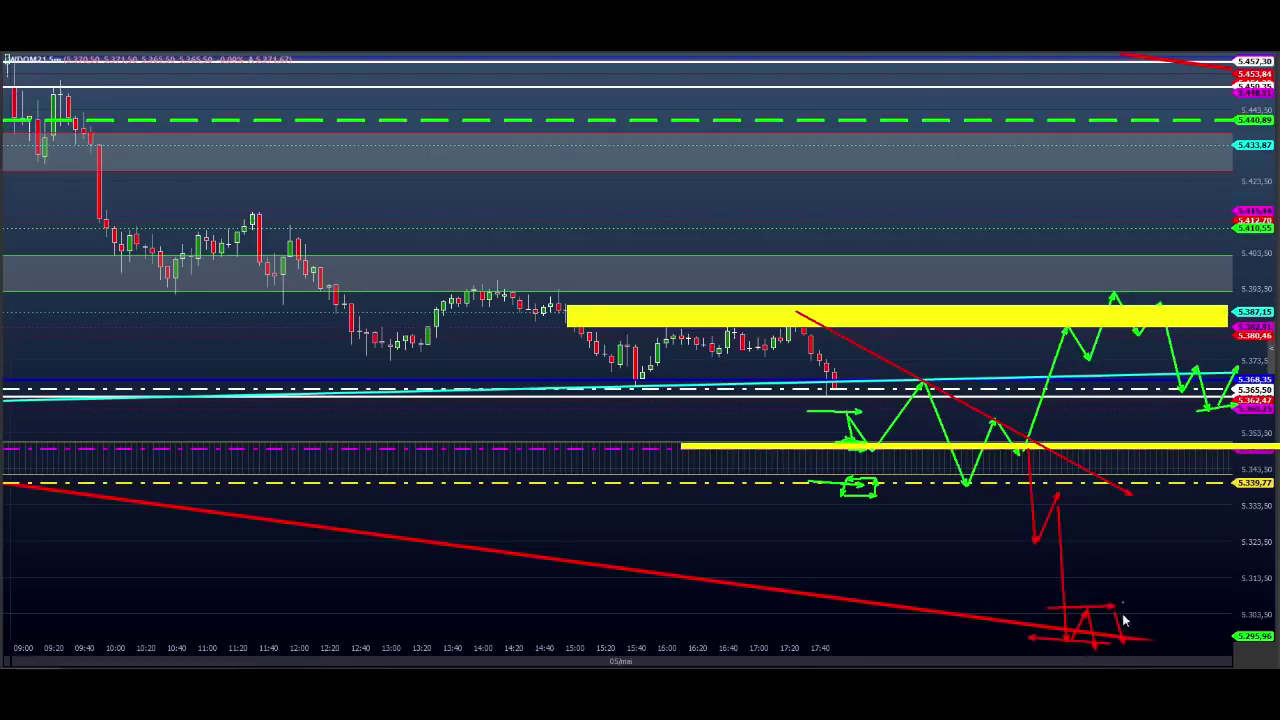
Step: Project a red zigzag rebound from about 5.296 back to 5.339,77 and mark the descending red trendline near its base
left_click_drag(1130, 639, 1142, 559)
mouse_move(1145, 558)
left_mouse_down()
mouse_move(1167, 589)
mouse_move(1184, 491)
mouse_move(1195, 511)
left_mouse_up()
mouse_move(1196, 506)
left_mouse_down()
mouse_move(1196, 488)
mouse_move(1221, 564)
mouse_move(1242, 510)
left_mouse_up()
left_click_drag(1009, 629, 1120, 636)
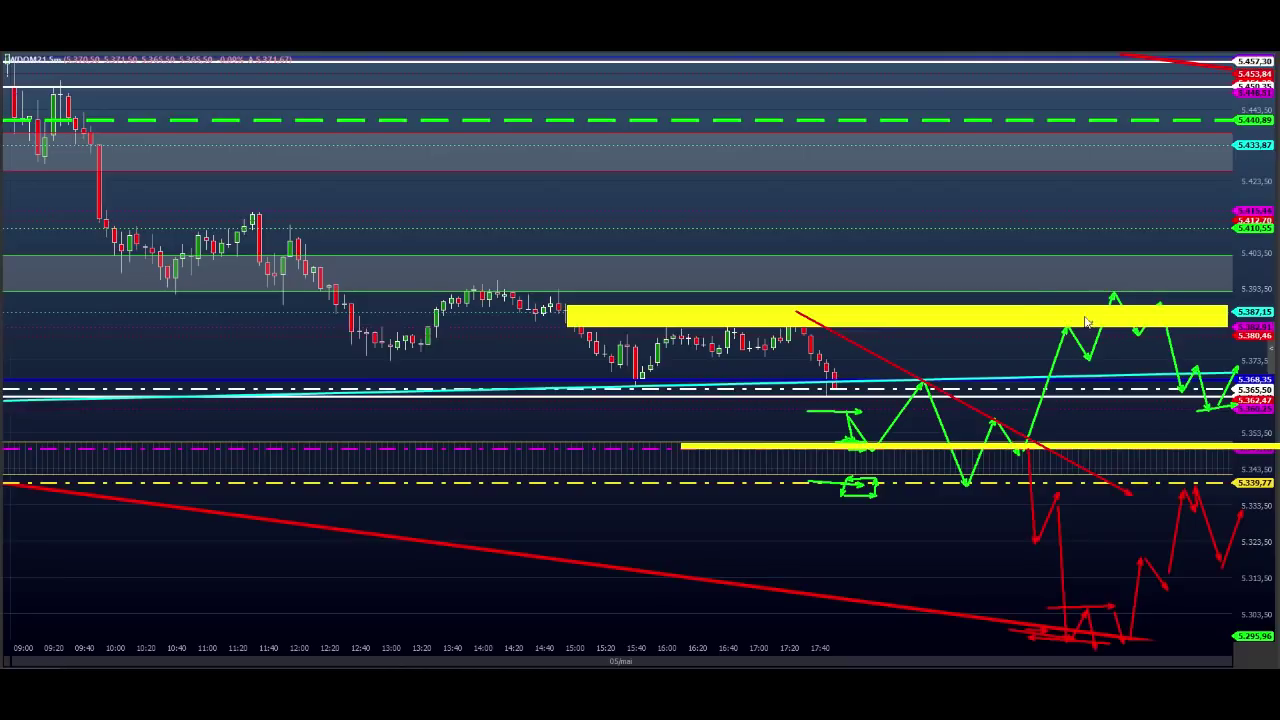
Step: Project in red a break above the upper yellow zone through the green band to 5.440,89, and clear all drawings
left_click_drag(993, 290, 1230, 316)
mouse_move(1105, 286)
left_mouse_down()
mouse_move(1155, 285)
mouse_move(1166, 256)
mouse_move(1191, 302)
mouse_move(1204, 271)
left_mouse_up()
mouse_move(1134, 249)
left_mouse_down()
mouse_move(1202, 254)
mouse_move(1215, 211)
mouse_move(1232, 229)
left_mouse_up()
left_click_drag(1234, 225, 1246, 122)
left_click_drag(1168, 127, 1234, 121)
left_click_drag(1209, 111, 1241, 141)
left_click(1196, 129)
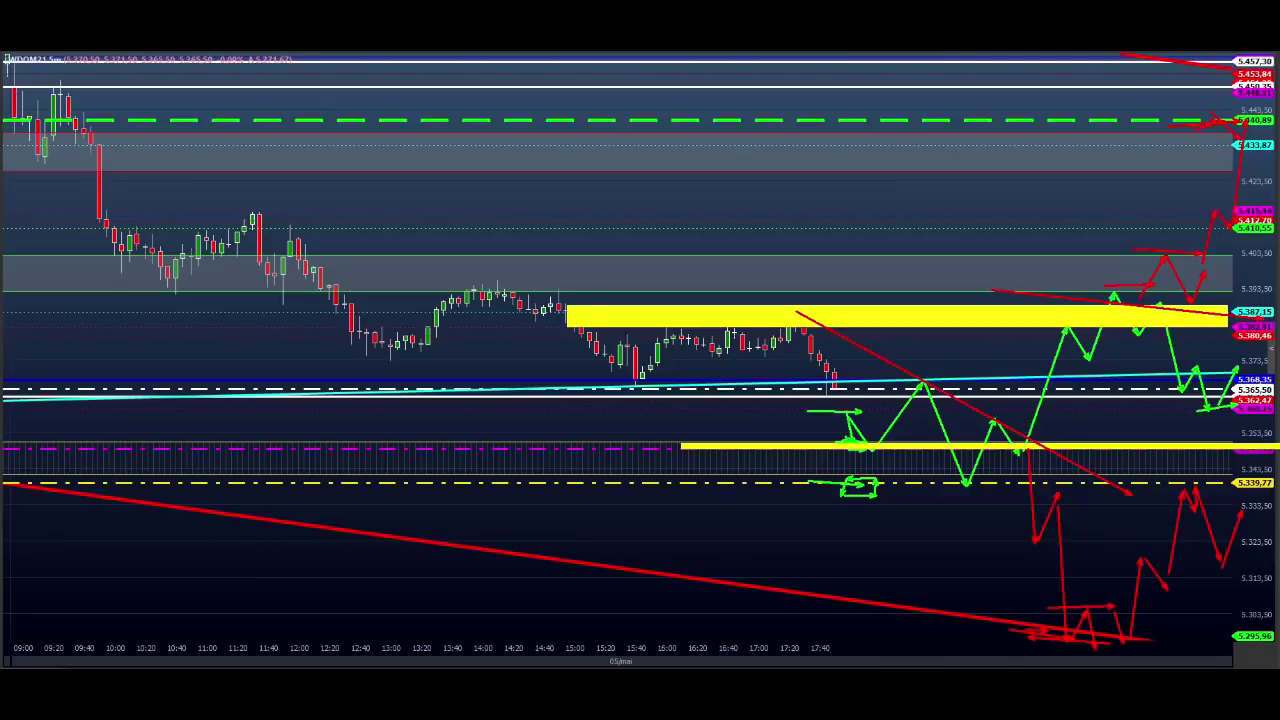
key("Escape")
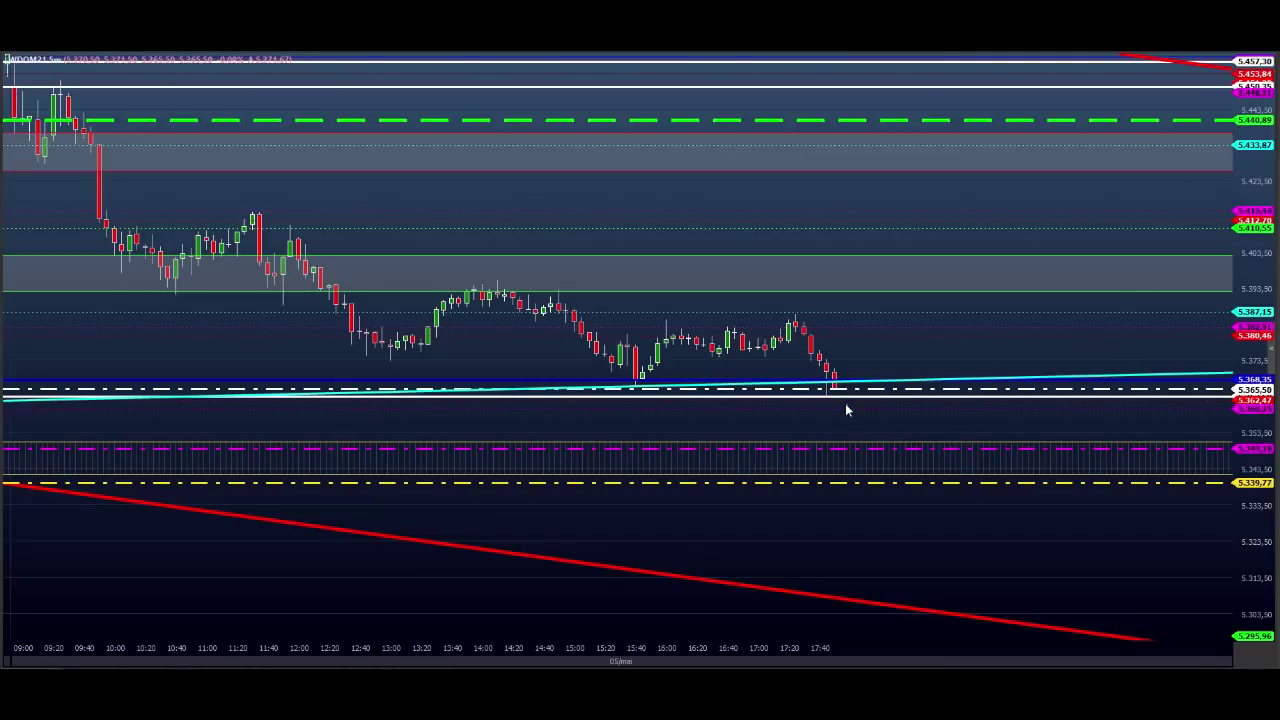
Step: Outline a red range from 5.339,77 to about 5.363 after the close and zigzag a drop and bounce inside it
mouse_move(845, 405)
left_mouse_down()
mouse_move(849, 485)
mouse_move(978, 485)
mouse_move(980, 392)
left_mouse_up()
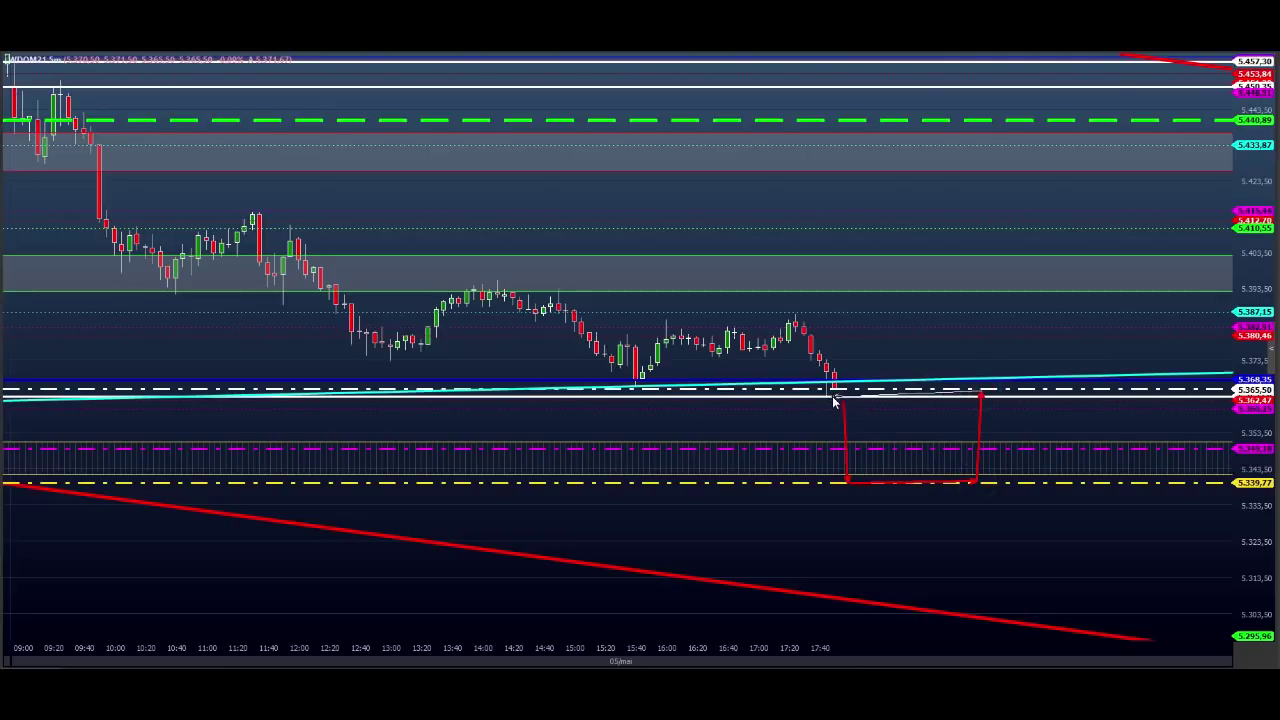
left_click(848, 398)
left_click(886, 482)
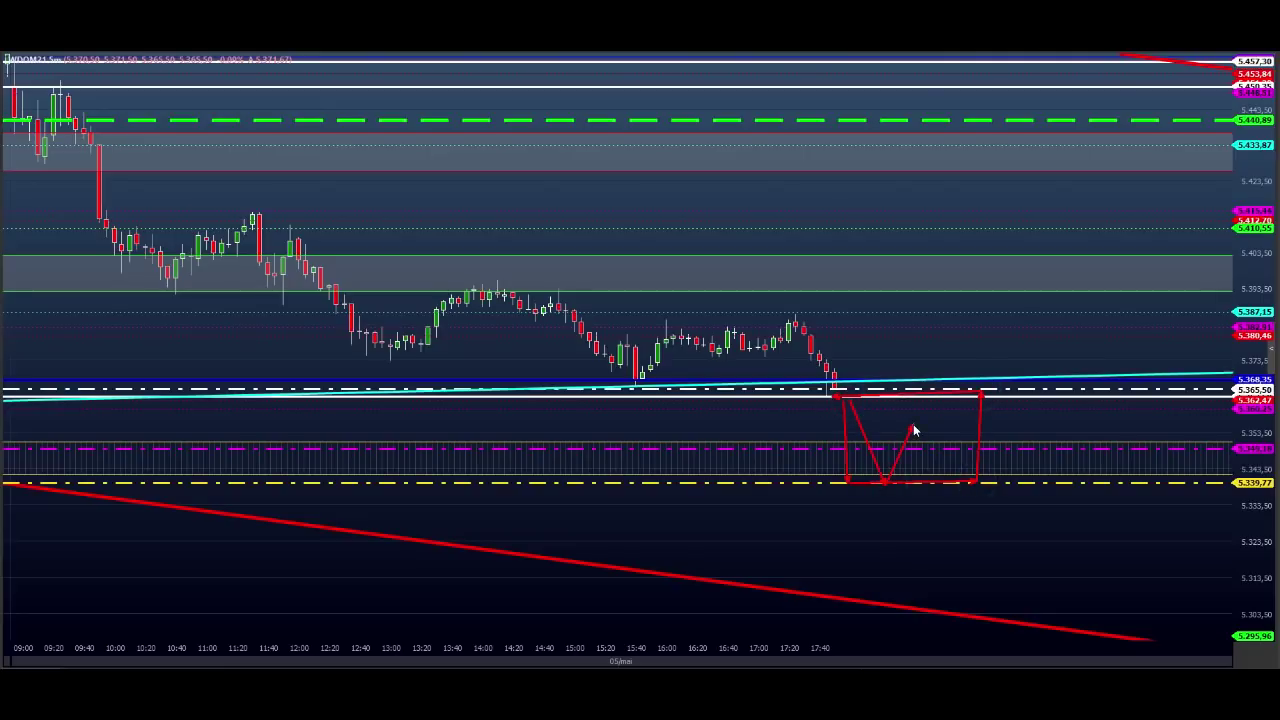
left_click(913, 429)
left_click(930, 455)
left_click(942, 412)
Step: Continue the red zigzag with repeated tests of 5.339,77 and rebounds to about 5.354, and clear the drawings
left_click(975, 482)
left_click(982, 442)
left_click(990, 462)
left_click(998, 438)
left_click(1016, 480)
left_click(1029, 429)
left_click(1036, 437)
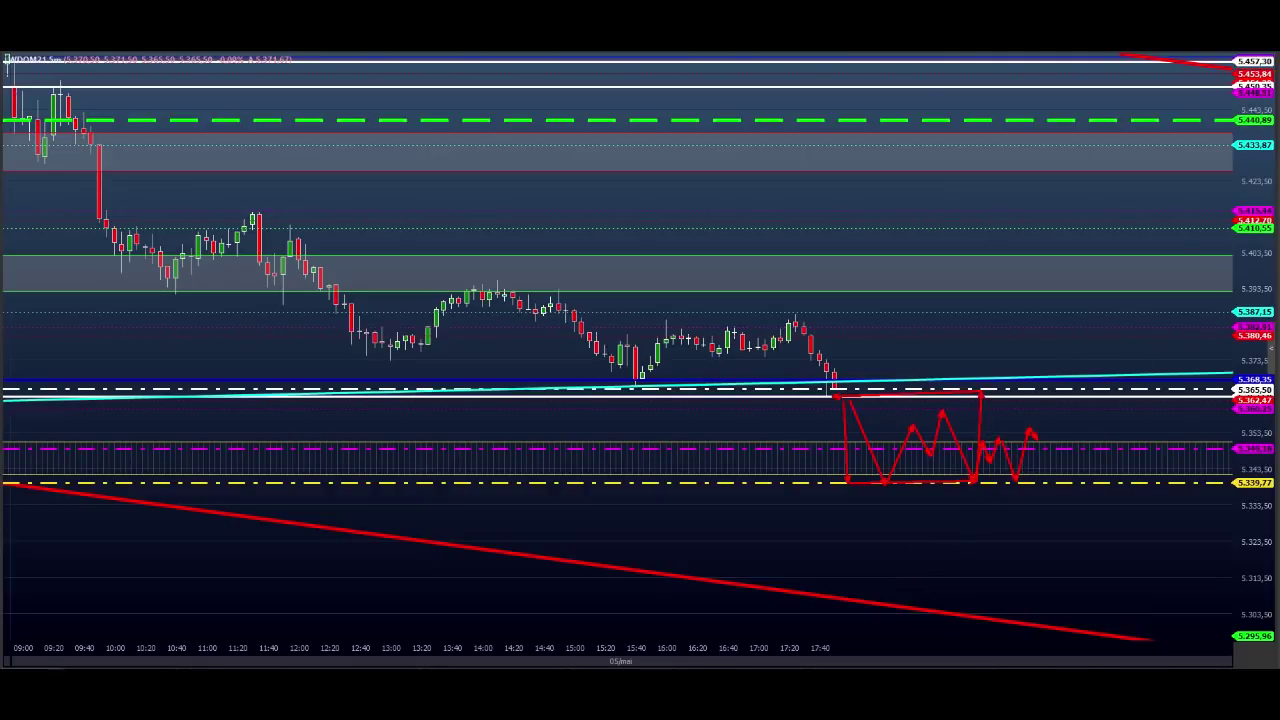
key("Delete")
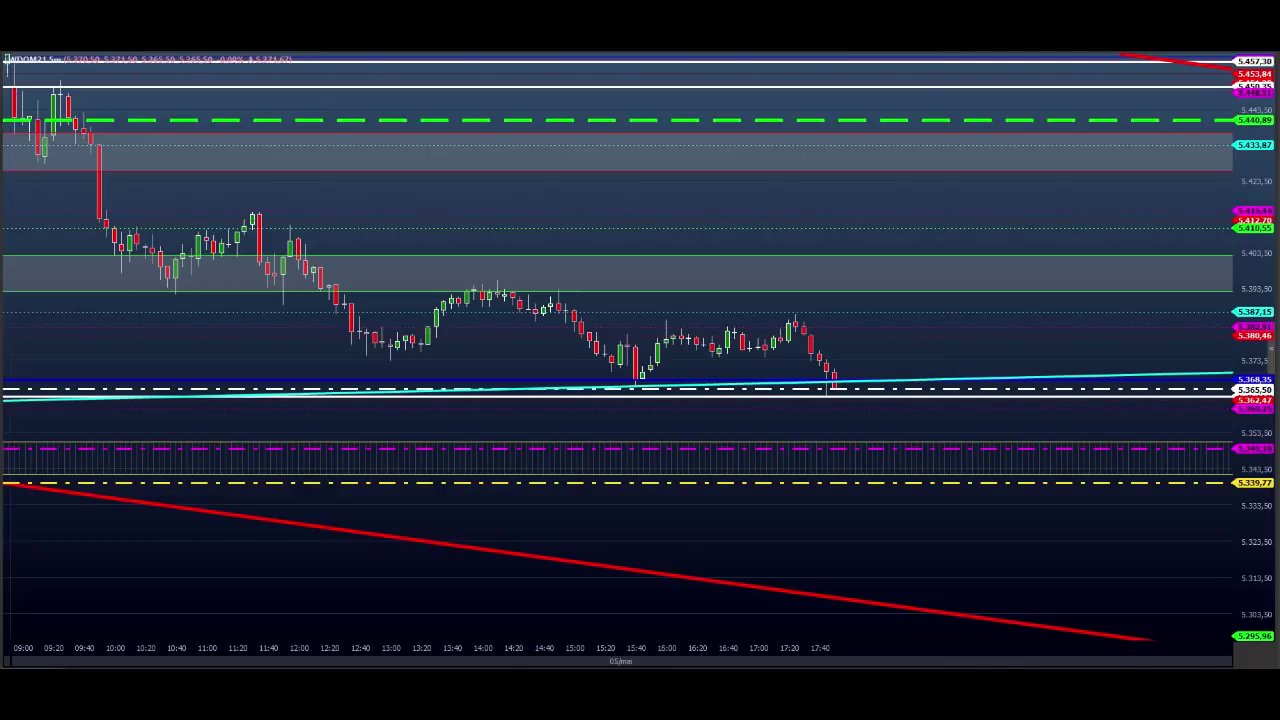
Step: Reposition the chart and adjust the price scale to show the closing candles down to the green 5.295,96 level
left_click_drag(940, 349, 906, 334)
left_click_drag(1262, 188, 1252, 257)
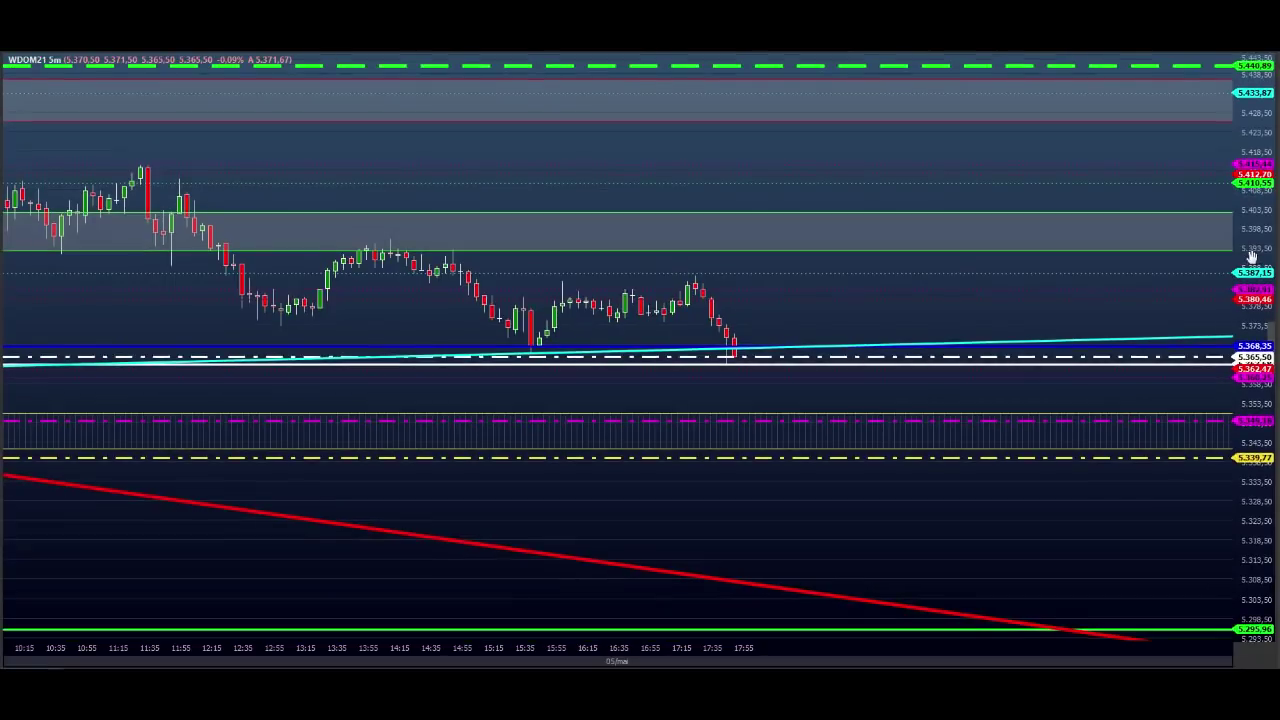
left_click_drag(909, 317, 880, 374)
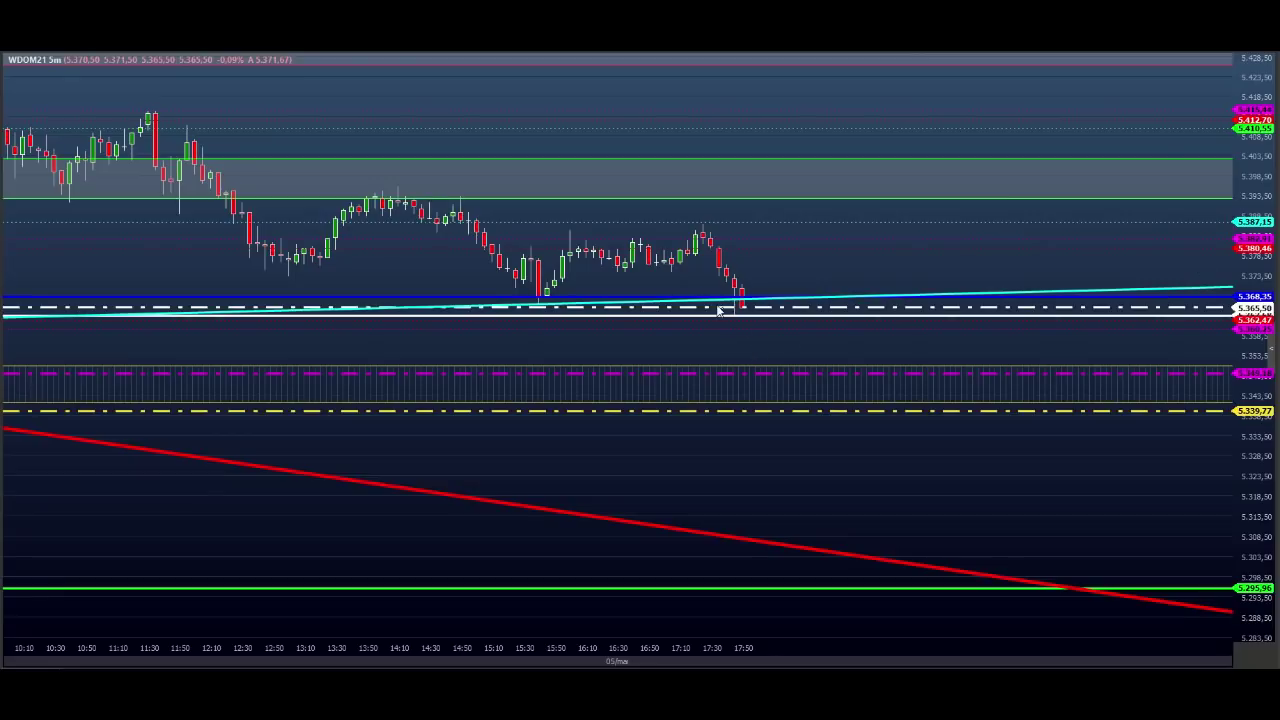
Step: Mark red levels near 5.365, 5.351 and 5.335 after the close, and zigzag through the yellow zone up to about 5.389
left_click(851, 430)
mouse_move(753, 369)
left_mouse_down()
mouse_move(858, 368)
mouse_move(893, 287)
mouse_move(914, 316)
left_mouse_up()
mouse_move(913, 318)
left_mouse_down()
mouse_move(921, 306)
mouse_move(953, 444)
mouse_move(991, 337)
mouse_move(1016, 360)
mouse_move(1087, 215)
left_mouse_up()
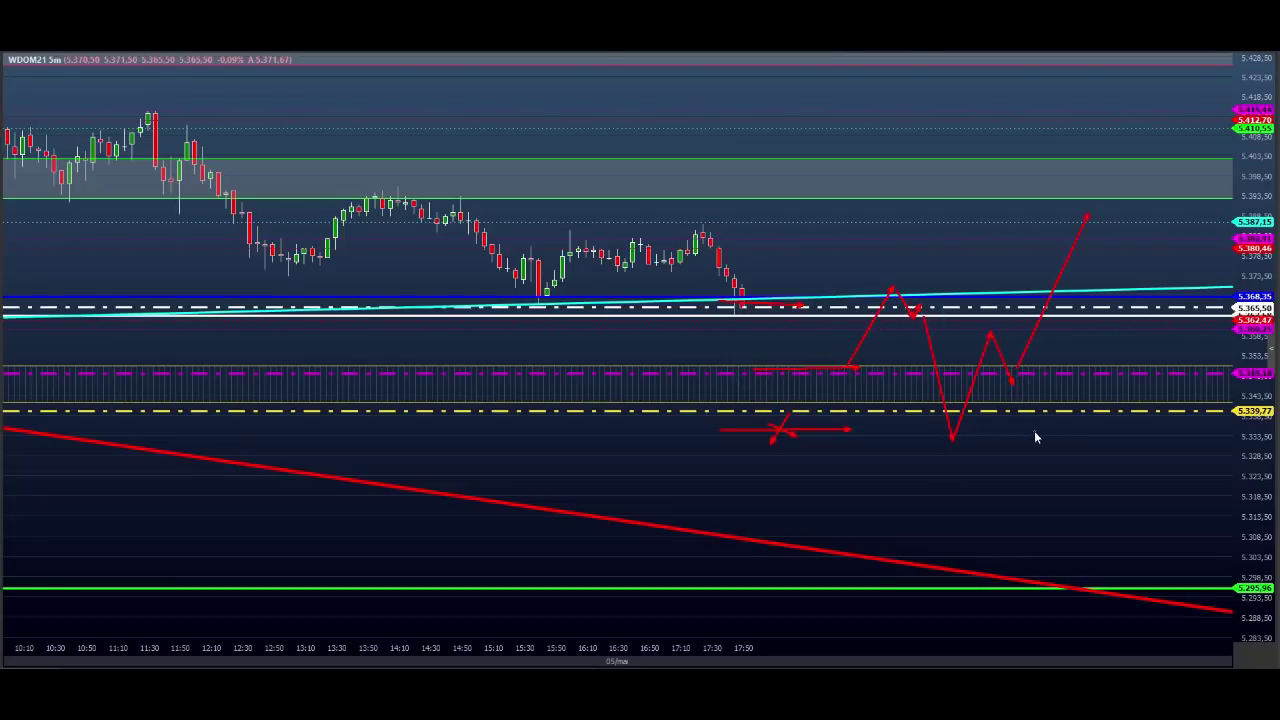
Step: Project in red a break below about 5.335 to 5.315, a pullback and a drop to the green 5.295,96 level, and clear the drawings
left_click_drag(849, 436, 1115, 429)
left_click_drag(1005, 460, 1003, 516)
mouse_move(1006, 515)
left_mouse_down()
mouse_move(1014, 502)
mouse_move(1020, 516)
left_mouse_up()
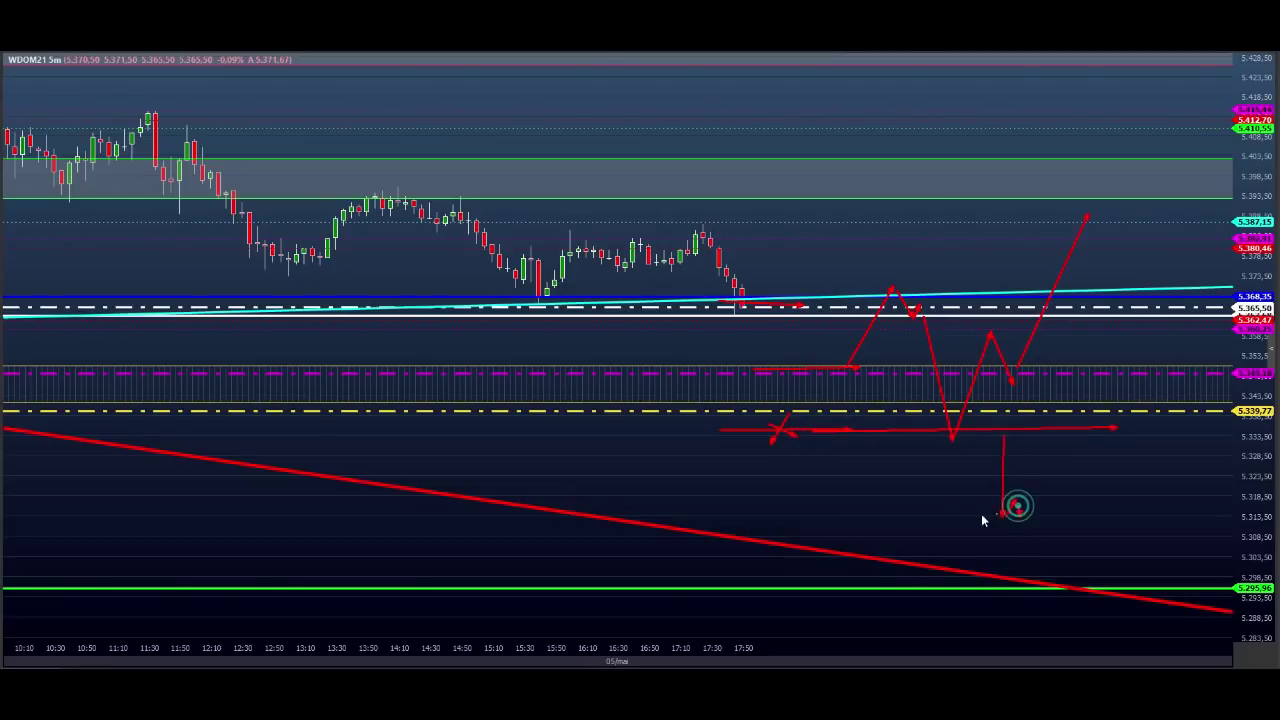
left_click_drag(934, 511, 1055, 511)
mouse_move(932, 507)
left_mouse_down()
mouse_move(1039, 513)
mouse_move(1081, 477)
mouse_move(1057, 603)
mouse_move(1126, 588)
left_mouse_up()
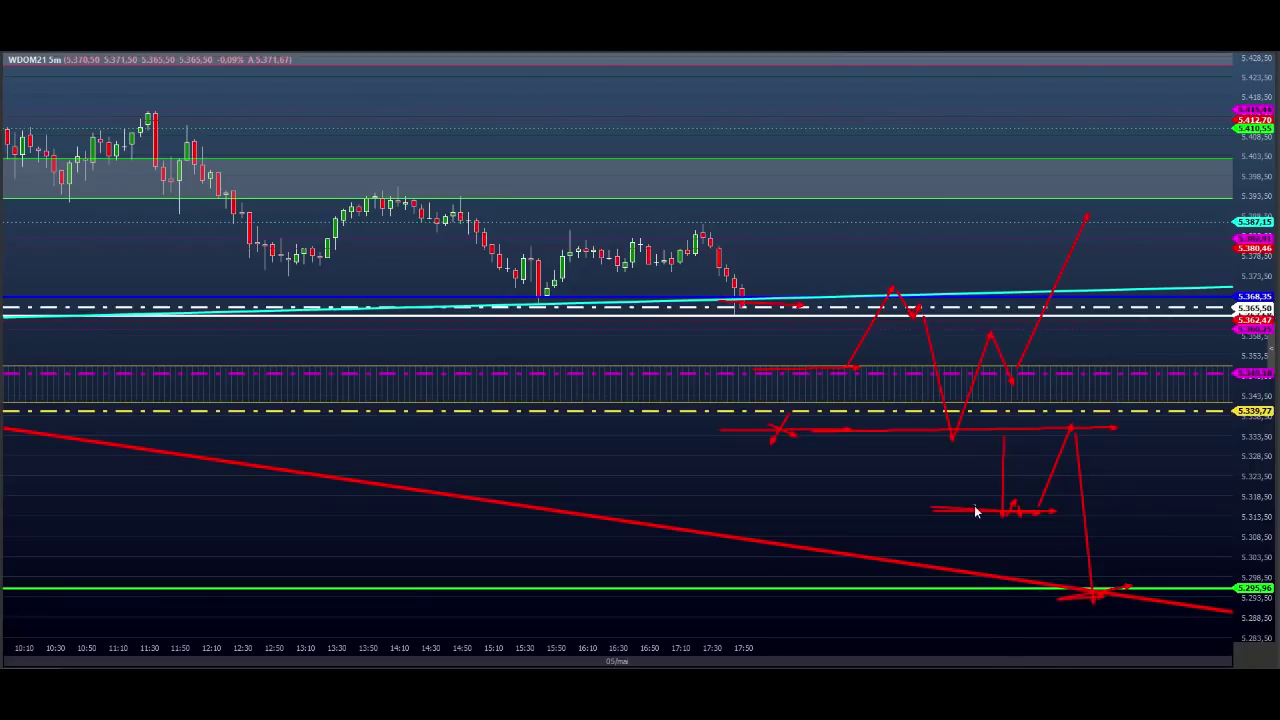
key("Escape")
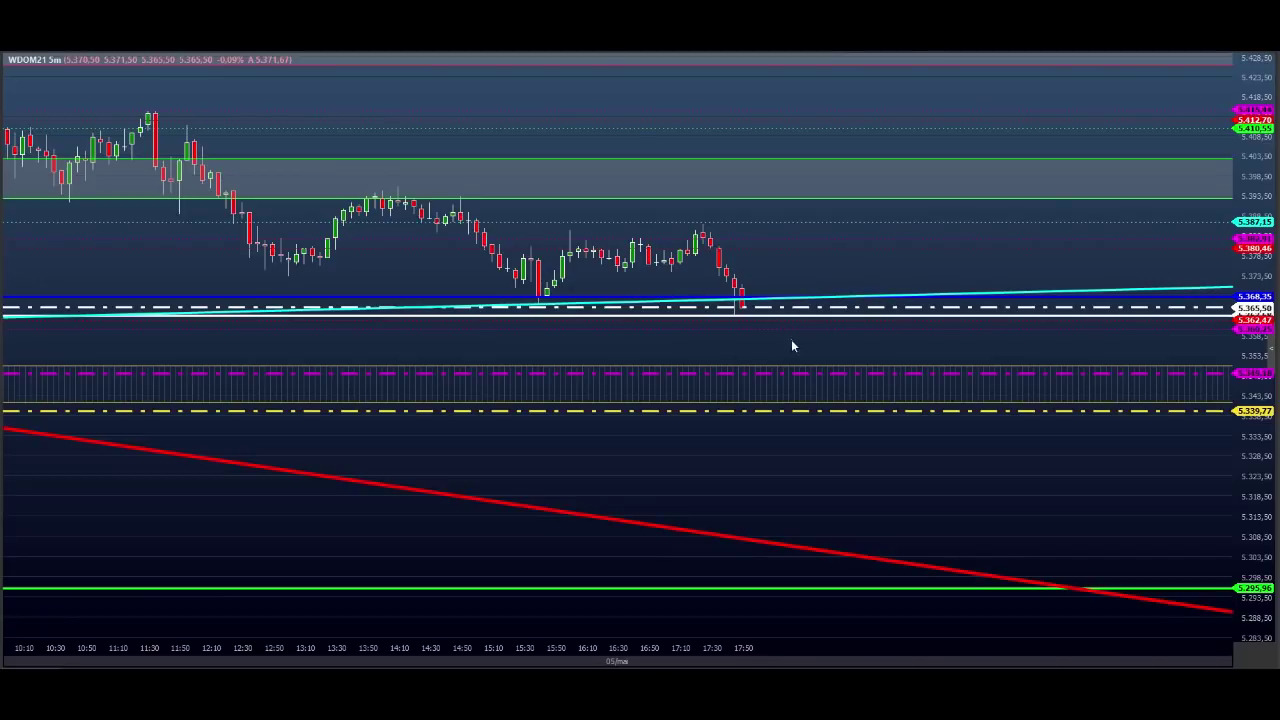
Step: Mark the cyan trendline as support with red arrows and a line, and zigzag upward from it to about 5.426
mouse_move(762, 283)
left_mouse_down()
mouse_move(766, 307)
mouse_move(797, 300)
left_mouse_up()
mouse_move(810, 280)
left_mouse_down()
mouse_move(826, 295)
mouse_move(908, 302)
left_mouse_up()
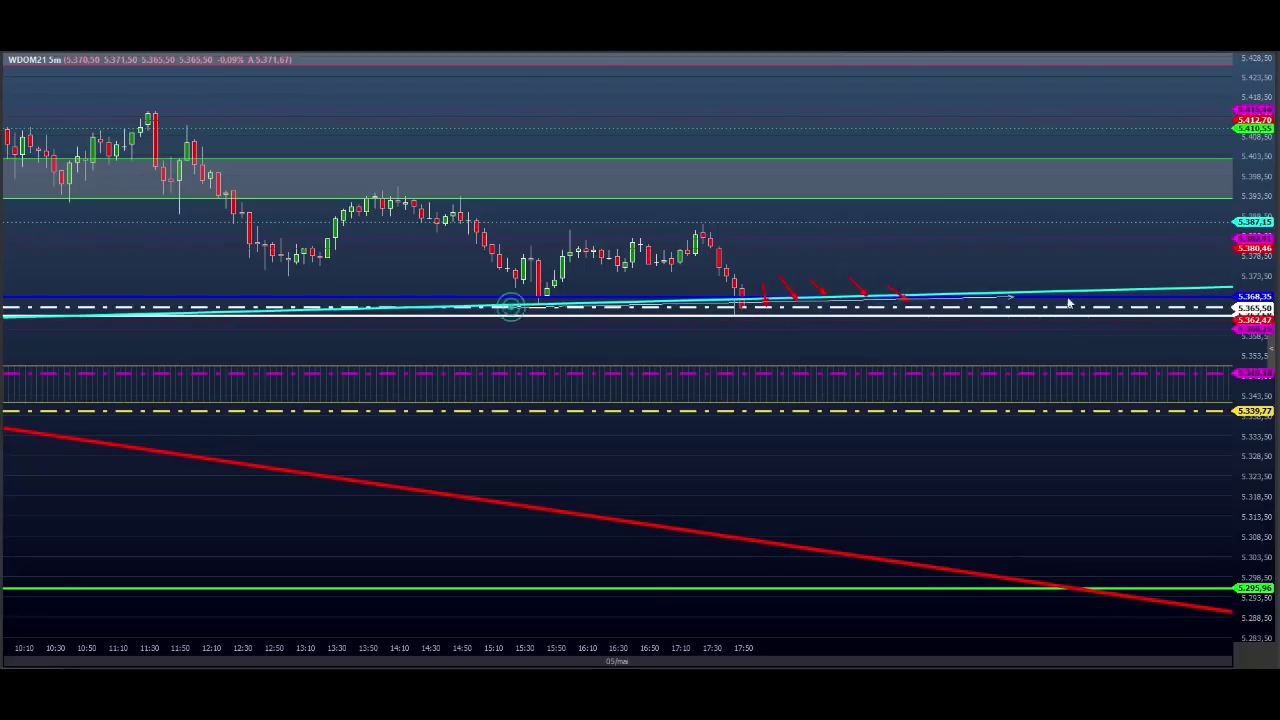
left_click_drag(509, 307, 1180, 289)
mouse_move(760, 302)
left_mouse_down()
mouse_move(835, 190)
mouse_move(893, 272)
mouse_move(926, 291)
mouse_move(1011, 140)
mouse_move(1080, 226)
mouse_move(1169, 82)
mouse_move(1237, 66)
left_mouse_up()
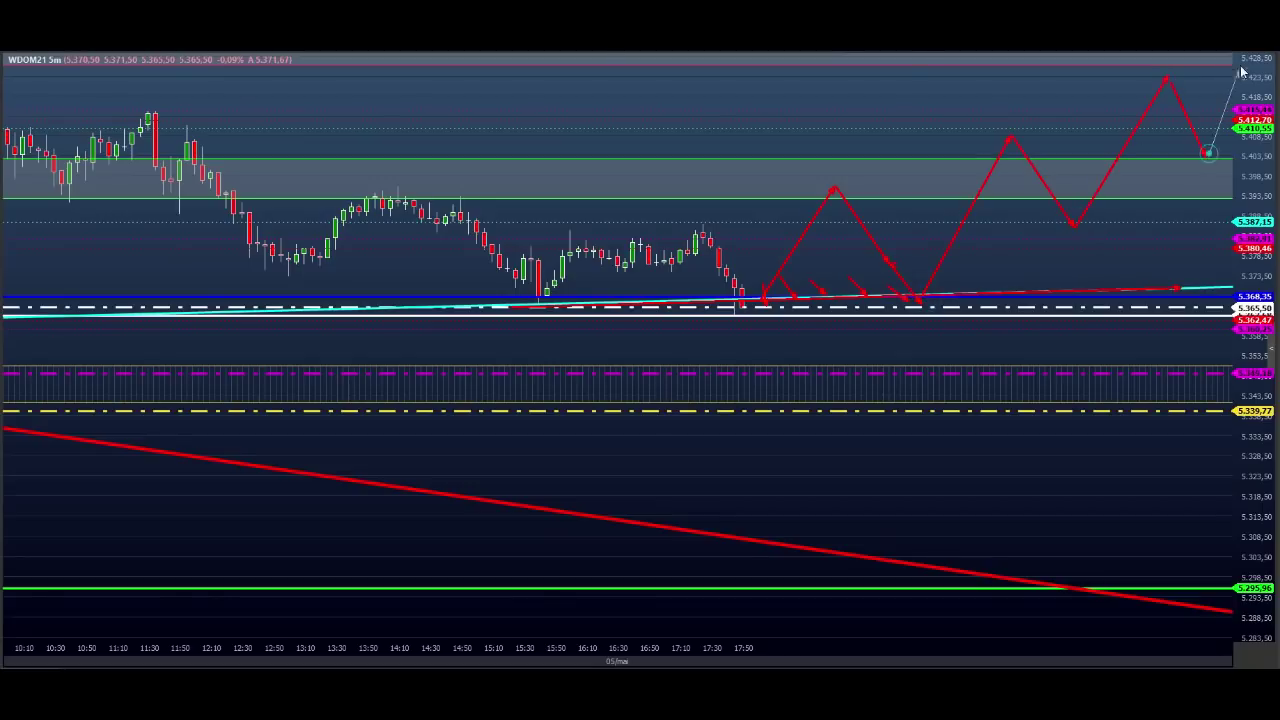
Step: Draw red range lines near 5.392 and 5.368, and add a false break down to about 5.355 with a rebound toward the upper line
left_click_drag(413, 205, 1134, 234)
left_click(577, 291)
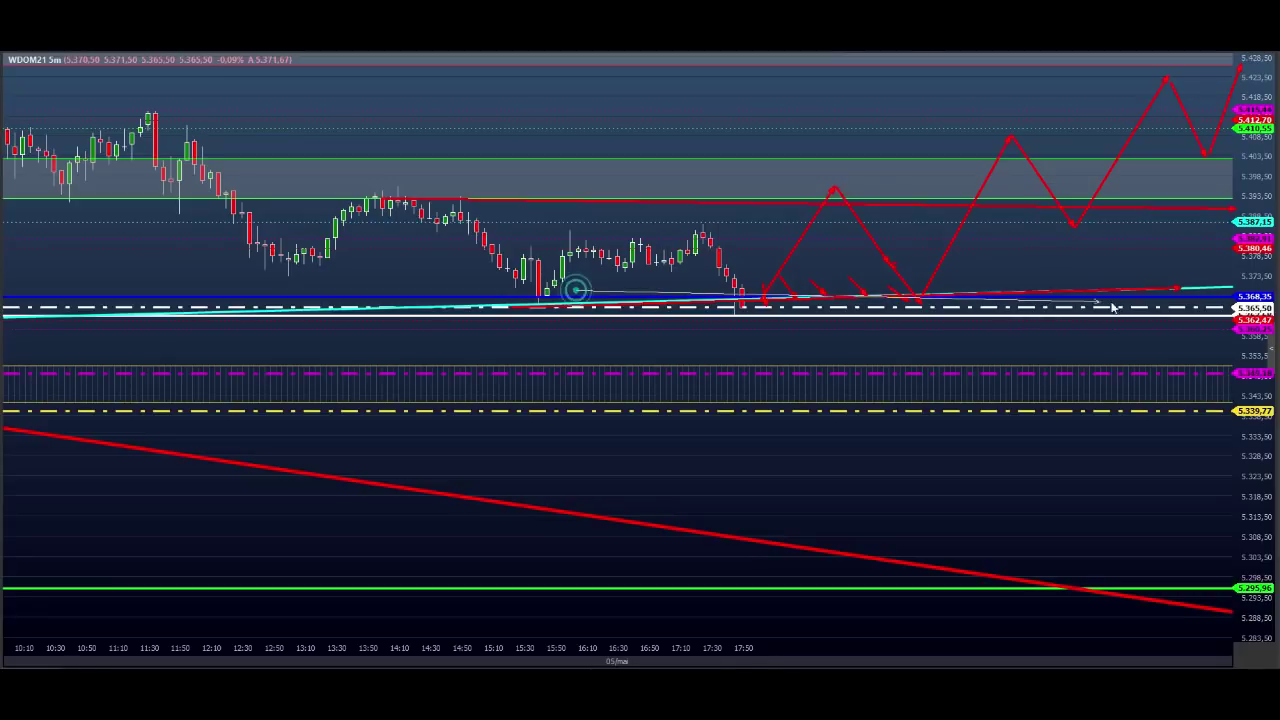
mouse_move(785, 216)
left_mouse_down()
mouse_move(848, 203)
mouse_move(906, 291)
mouse_move(912, 352)
left_mouse_up()
mouse_move(926, 345)
left_mouse_down()
mouse_move(945, 334)
mouse_move(980, 190)
left_mouse_up()
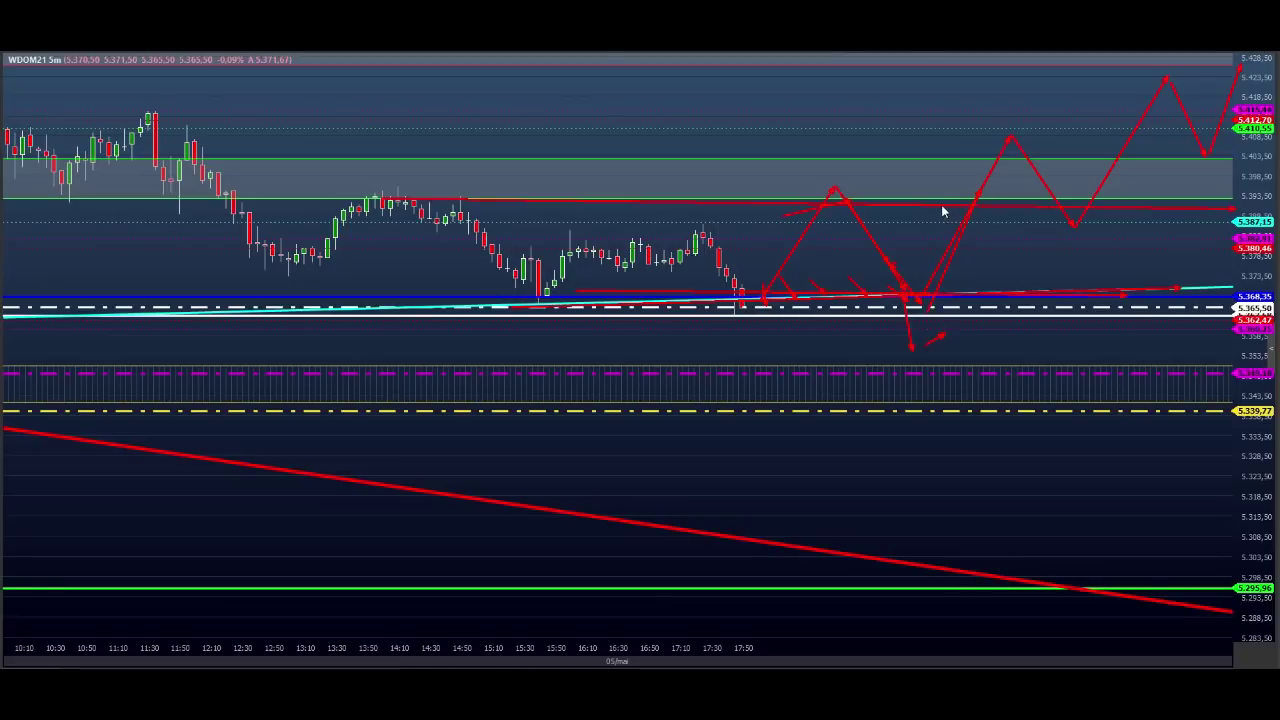
Step: Highlight the zigzag's first top, the upper-line breakout, the peak near 5.408 and the pullback to about 5.387, and clear the drawings
left_click_drag(842, 164, 836, 190)
left_click_drag(840, 180, 846, 197)
mouse_move(944, 196)
left_mouse_down()
mouse_move(997, 200)
mouse_move(980, 200)
mouse_move(1005, 134)
mouse_move(1033, 136)
mouse_move(1032, 164)
left_mouse_up()
mouse_move(958, 136)
left_mouse_down()
mouse_move(1012, 136)
mouse_move(1067, 223)
mouse_move(1103, 223)
left_mouse_up()
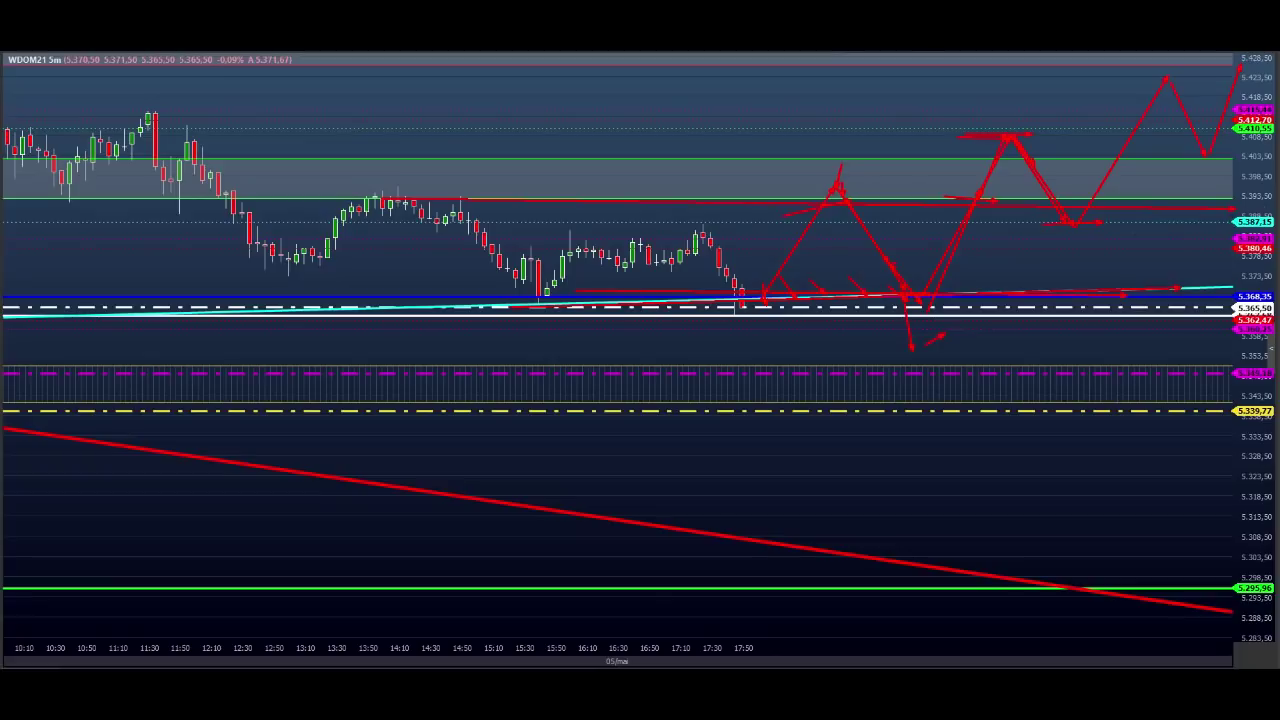
key("Escape")
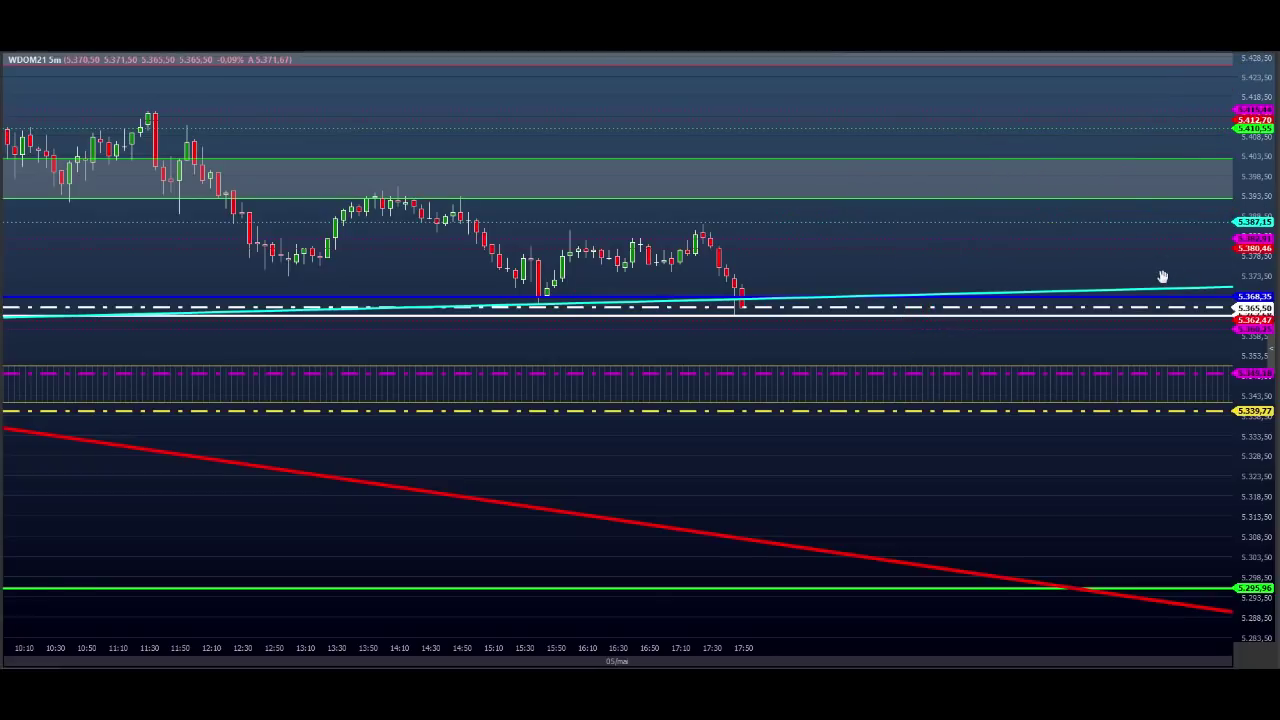